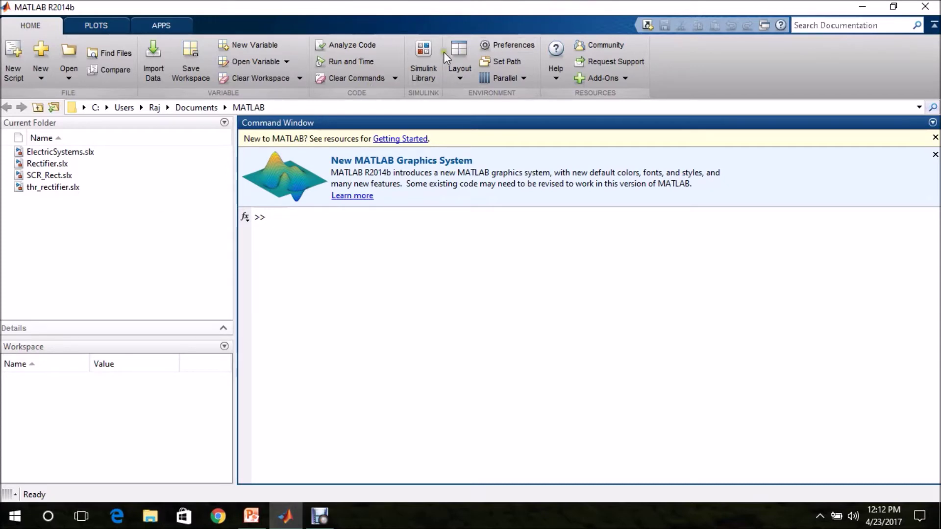
Open the Simulink library, create a blank model, and enlarge its window to fill the space beside the library browser.
click(420, 57)
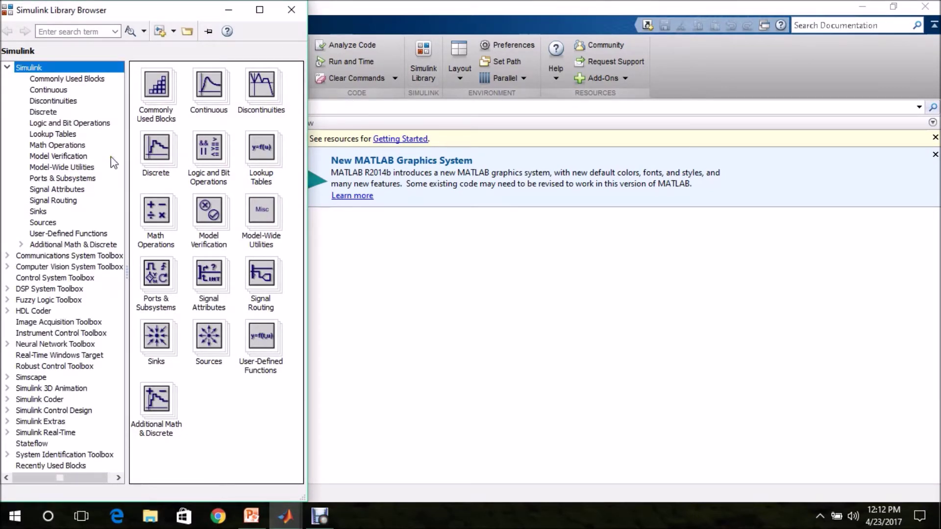
click(161, 33)
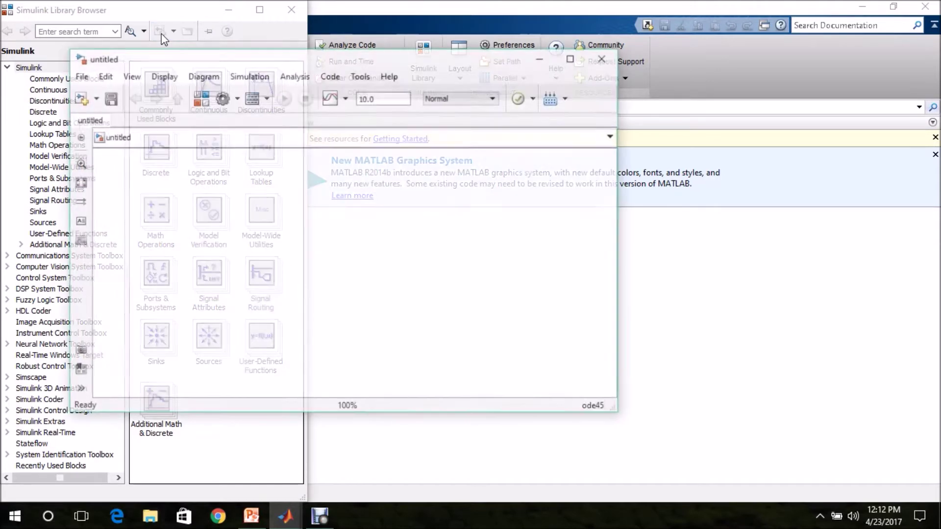
click(207, 55)
drag(206, 55, 448, 8)
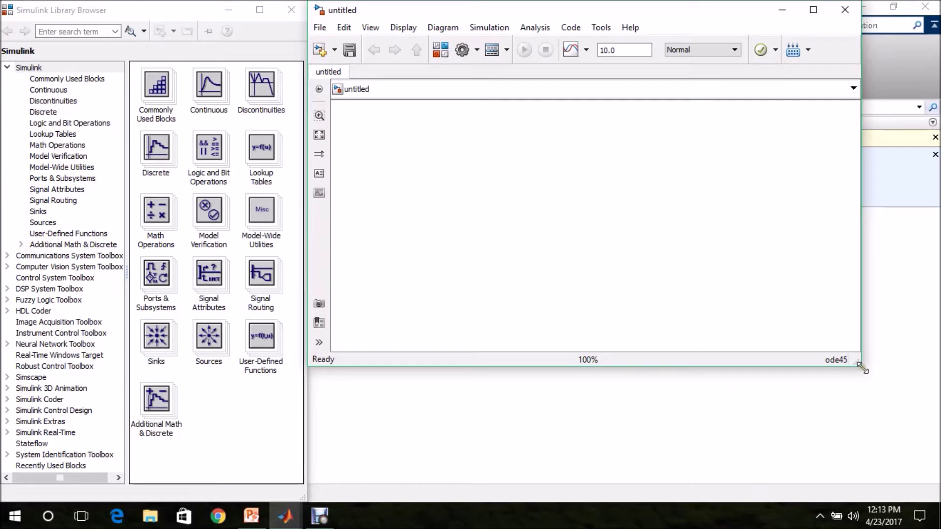
drag(863, 369, 937, 499)
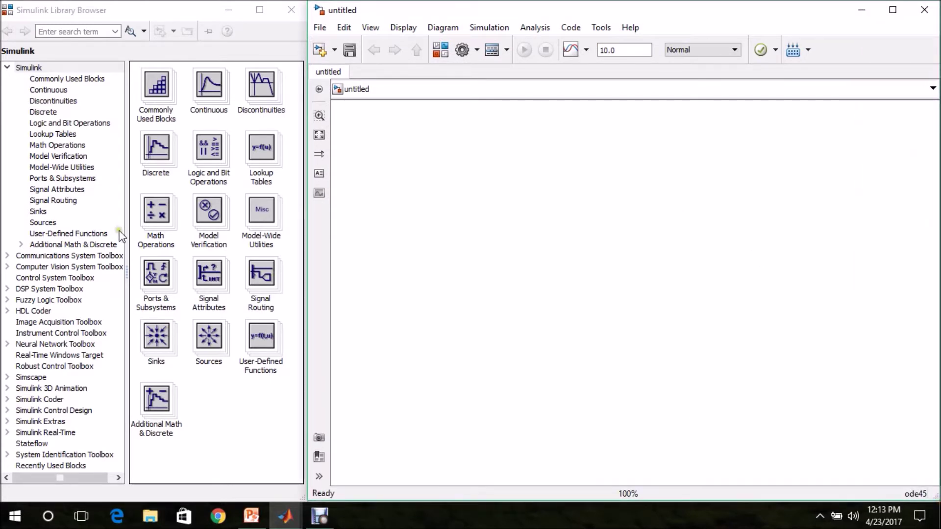
Add a Universal Bridge block from the SimPowerSystems Specialized Technology Power Electronics library to the middle of the model.
click(35, 101)
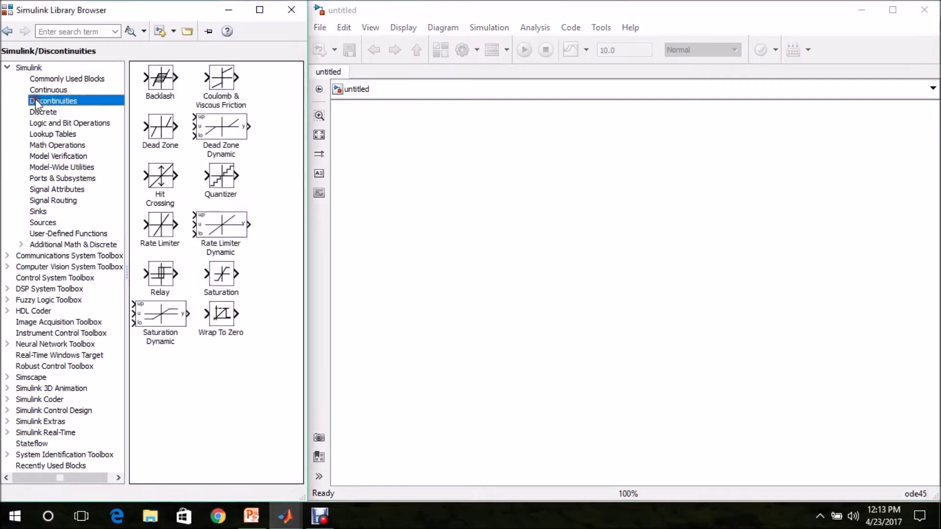
click(29, 69)
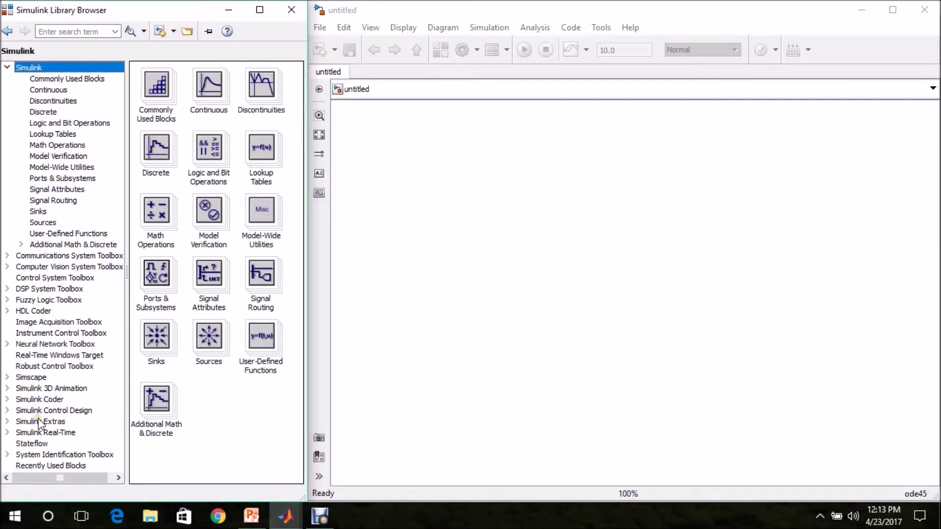
click(8, 378)
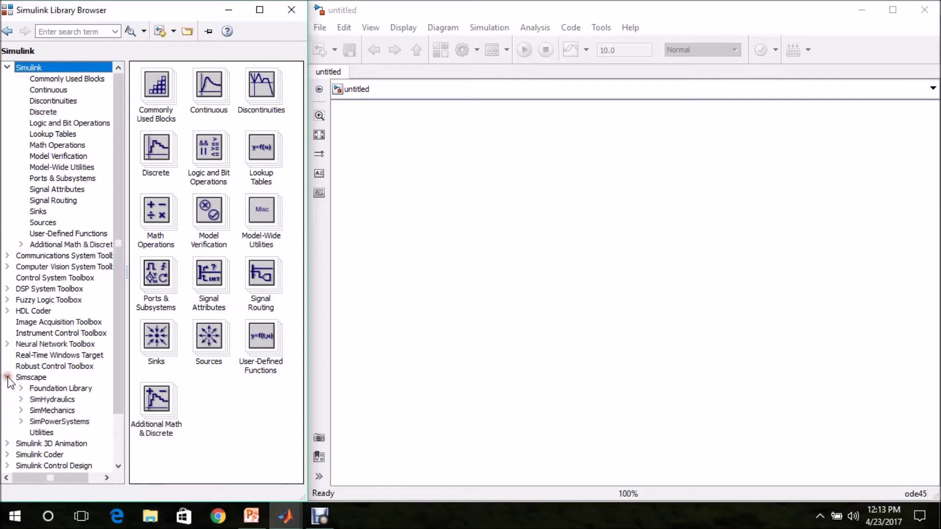
drag(119, 362, 114, 424)
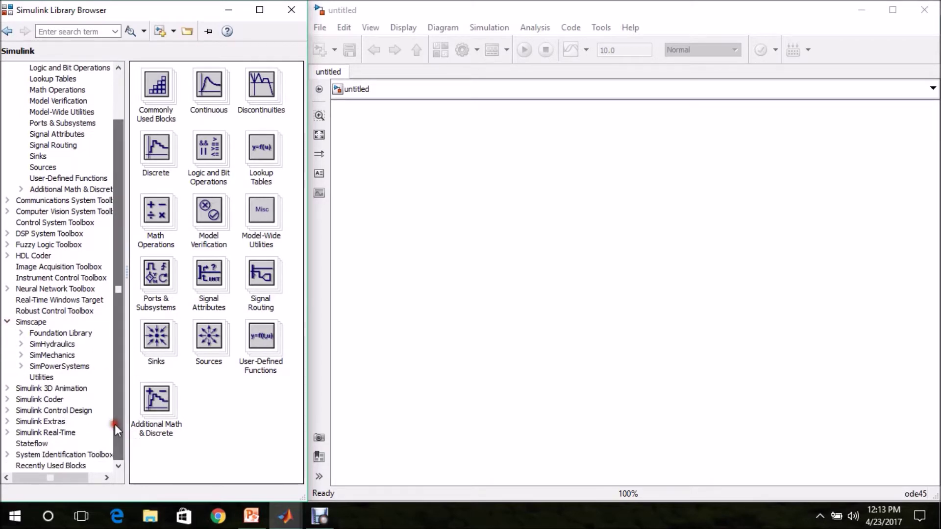
click(21, 366)
scroll(119, 351, down, 1)
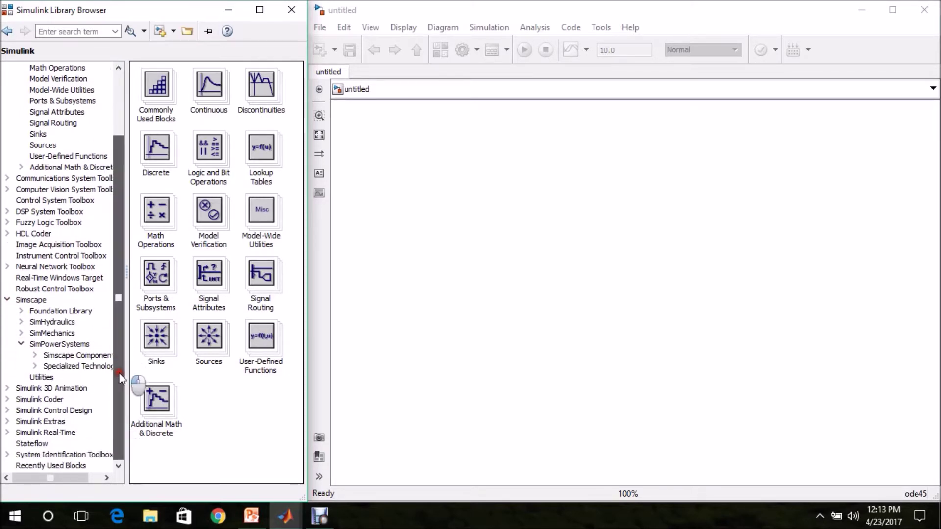
click(34, 366)
drag(118, 340, 119, 389)
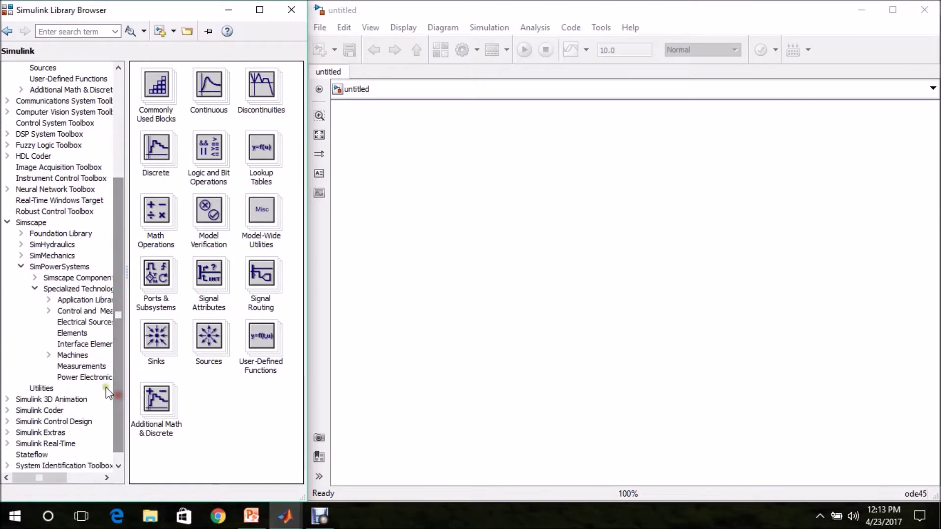
click(85, 379)
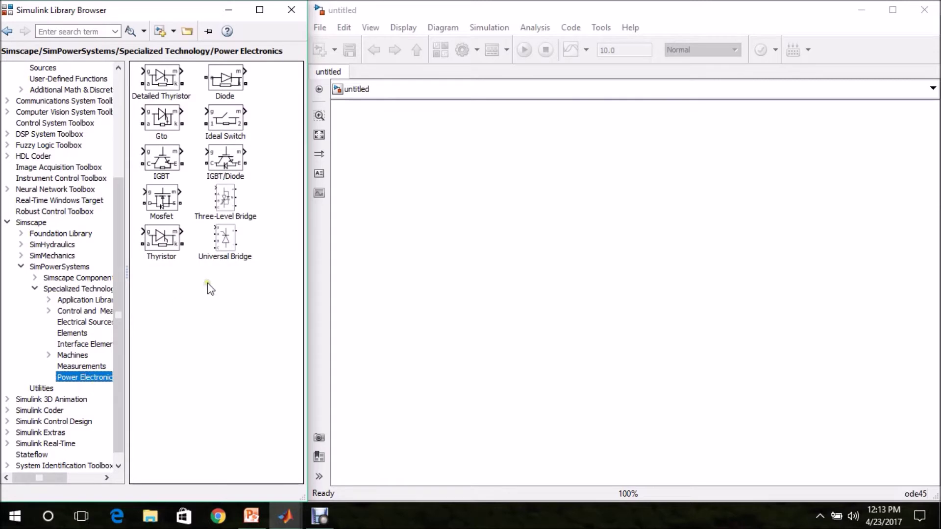
drag(225, 247, 603, 284)
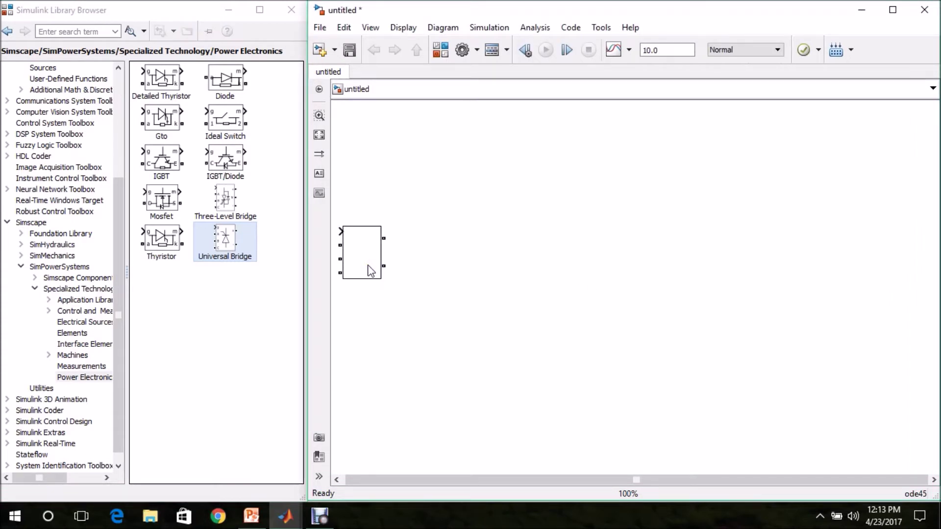
drag(371, 271, 594, 275)
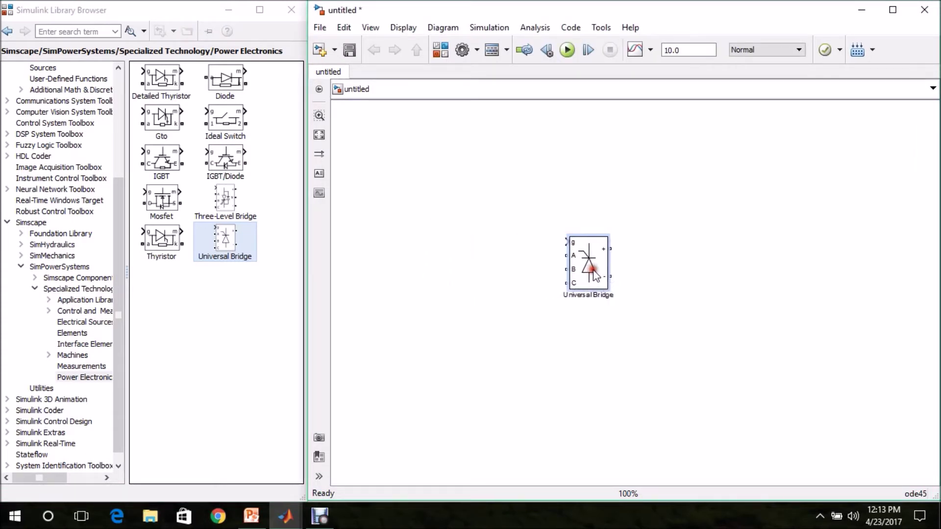
Rename the Universal Bridge block as Full Bridge Rectifier.
click(594, 295)
key(BackSpace)
key(BackSpace)
key(BackSpace)
key(BackSpace)
key(BackSpace)
key(BackSpace)
key(BackSpace)
key(BackSpace)
key(BackSpace)
text(Rectifier)
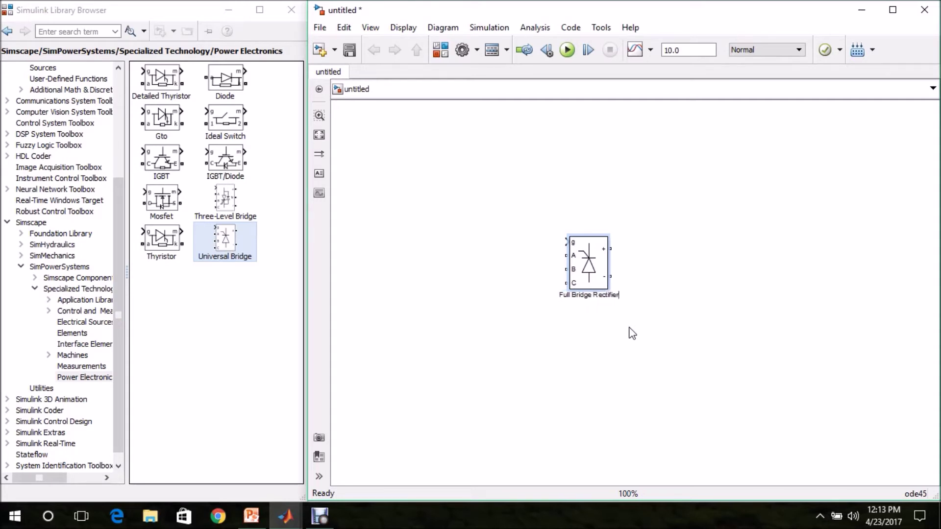
click(590, 359)
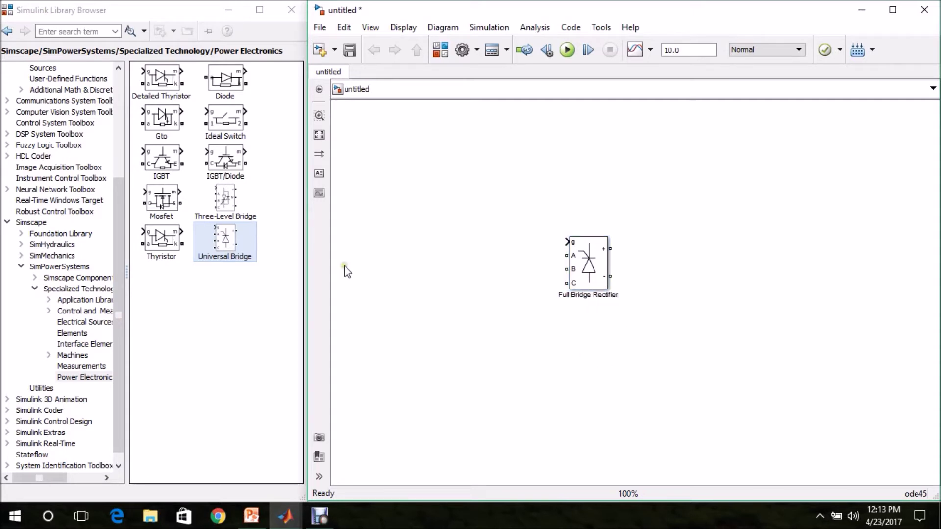
Add a Three-Phase Source block from the Electrical Sources library to the left of the rectifier.
drag(117, 236, 117, 243)
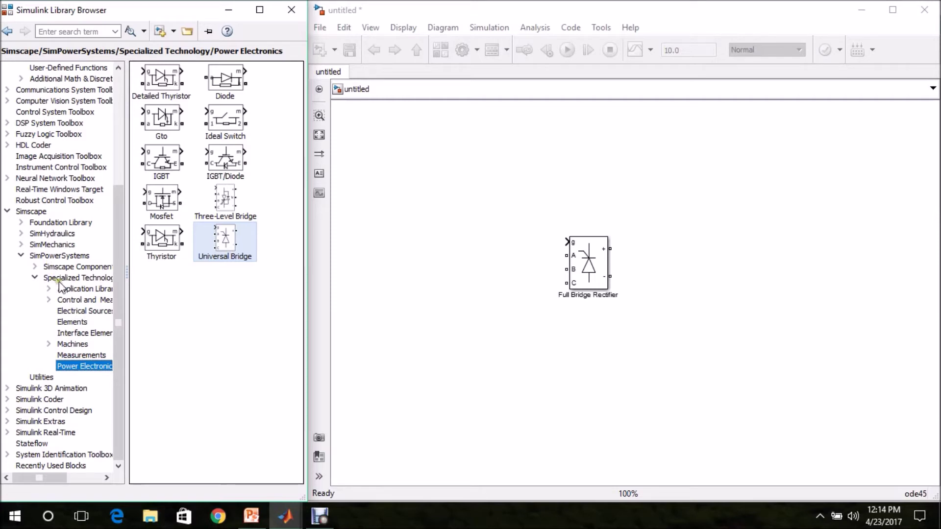
click(71, 312)
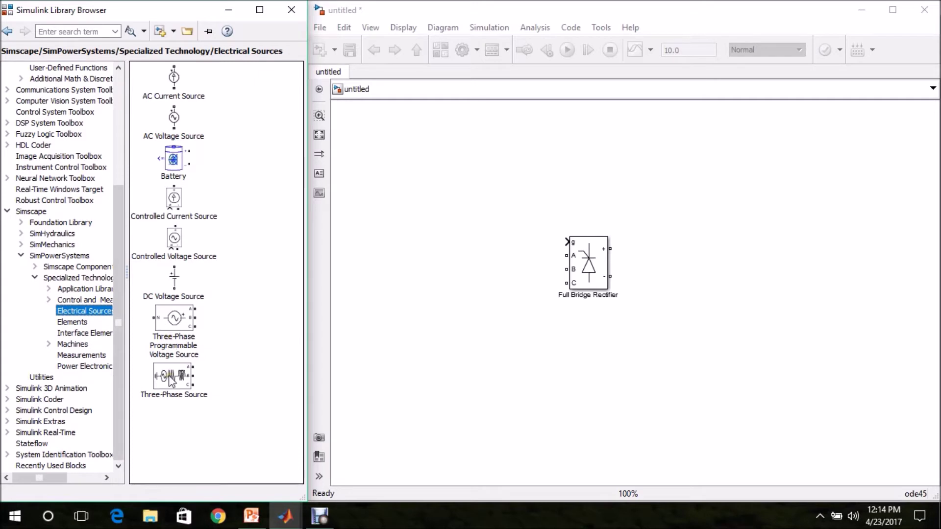
drag(171, 380, 458, 272)
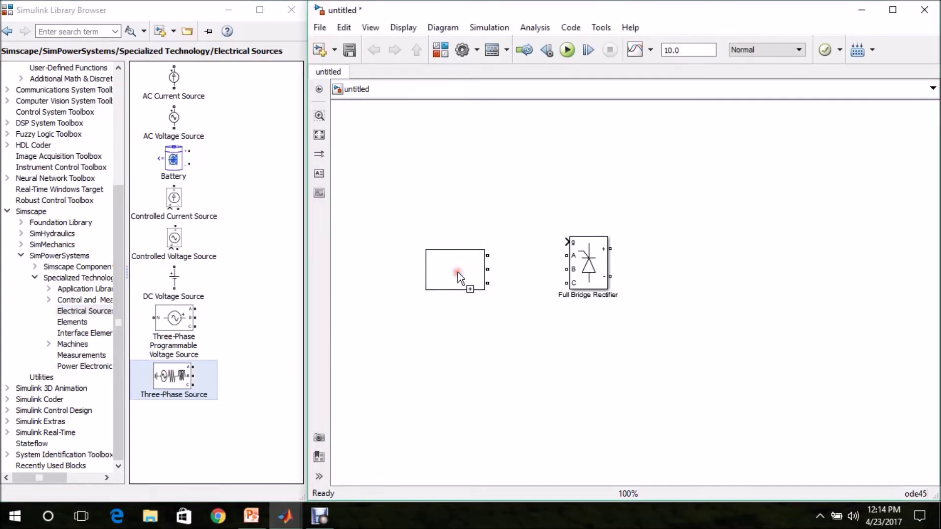
Connect the source's A, B and C terminals to the matching A, B and C inputs of the rectifier.
mouse_move(489, 256)
mouse_down()
mouse_move(544, 268)
mouse_move(567, 256)
mouse_up()
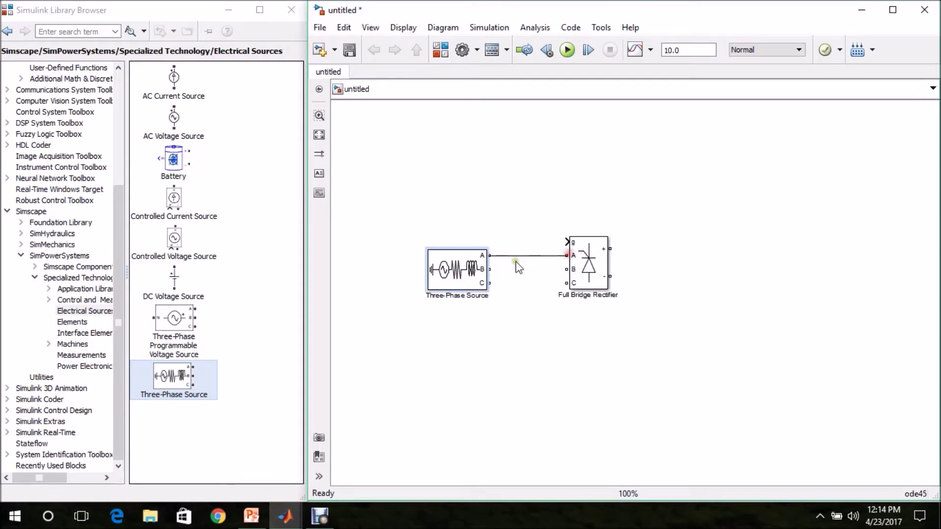
drag(490, 269, 564, 270)
mouse_move(492, 282)
mouse_down()
mouse_move(557, 281)
mouse_move(566, 293)
mouse_move(567, 283)
mouse_up()
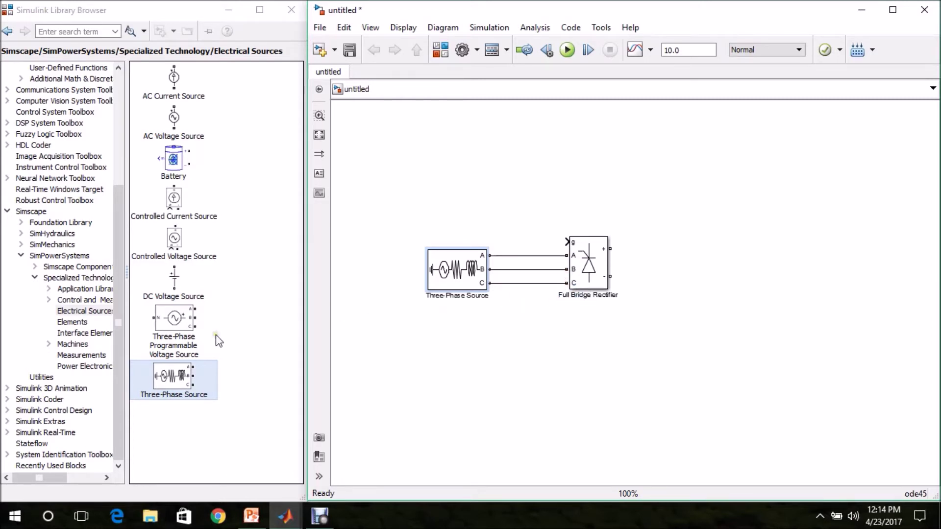
Add a Series RLC Branch from the Elements library, rotate it to vertical, and position it to the right of the rectifier.
click(118, 332)
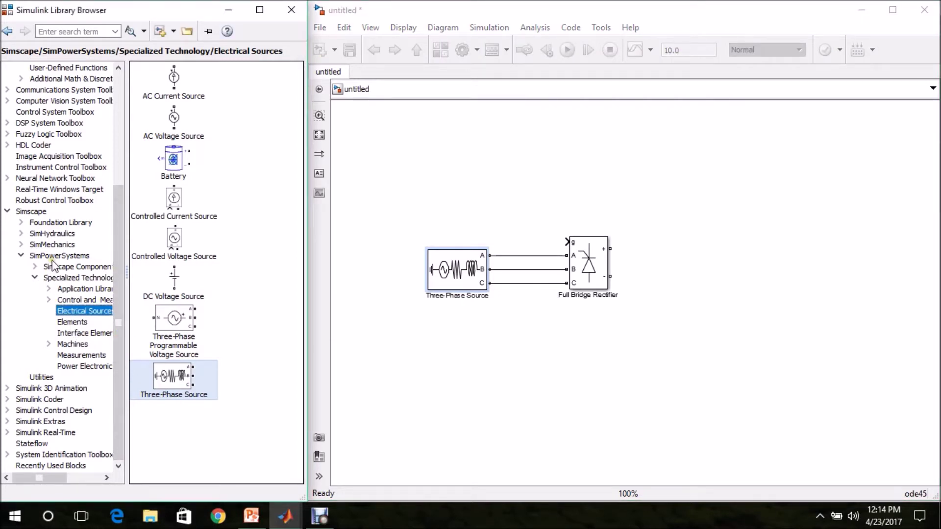
click(68, 322)
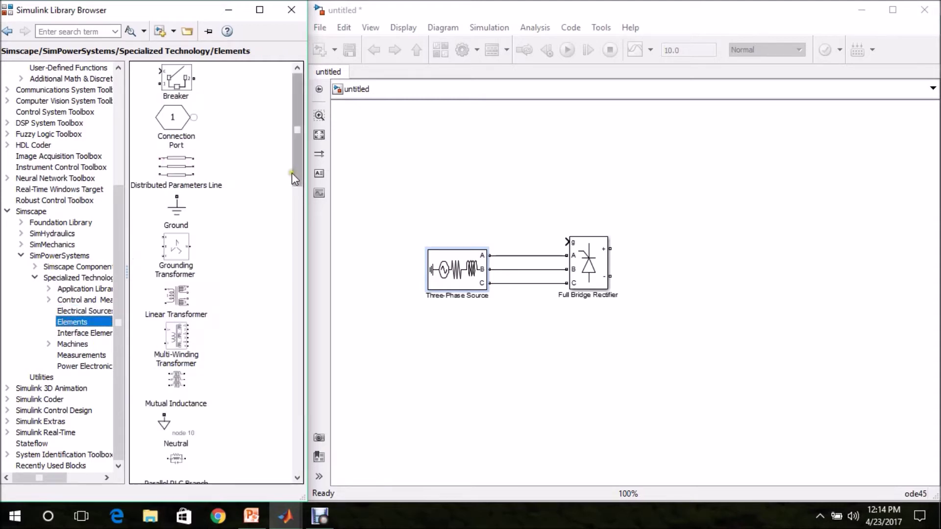
drag(297, 173, 299, 258)
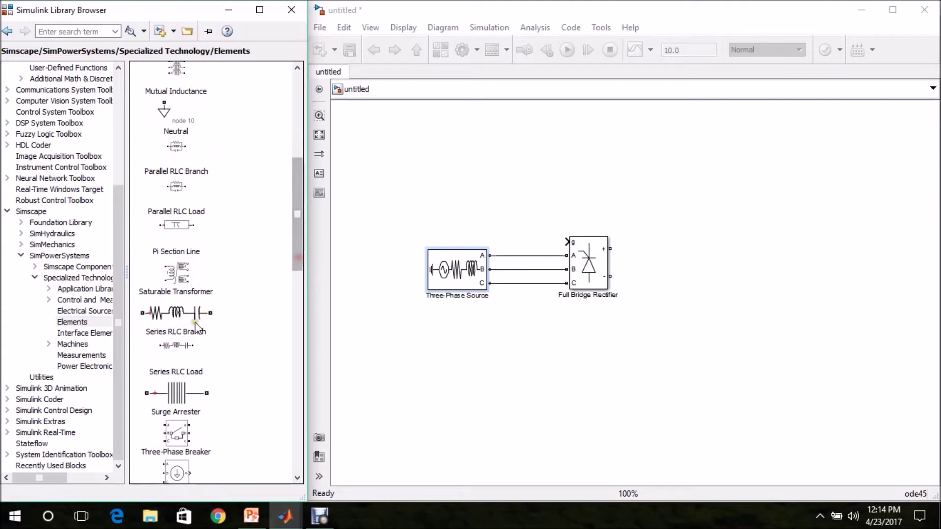
drag(169, 316, 737, 268)
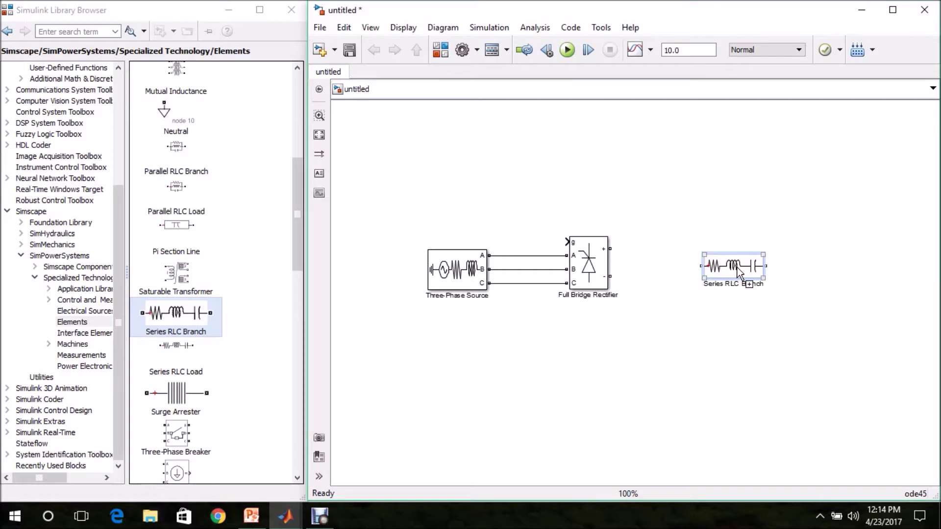
key(ctrl+r)
click(732, 270)
drag(731, 270, 779, 291)
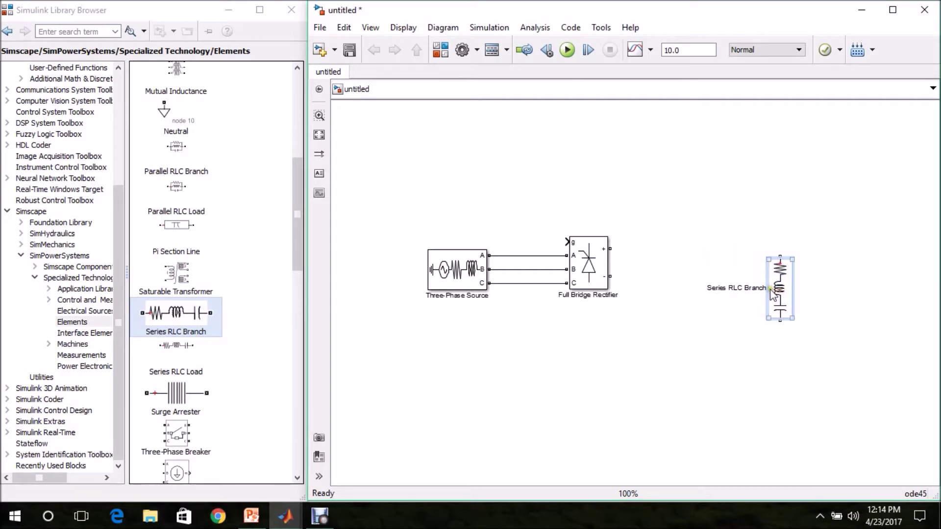
Set the vertical Series RLC Branch's branch type to R, making it a pure resistor.
double_click(779, 293)
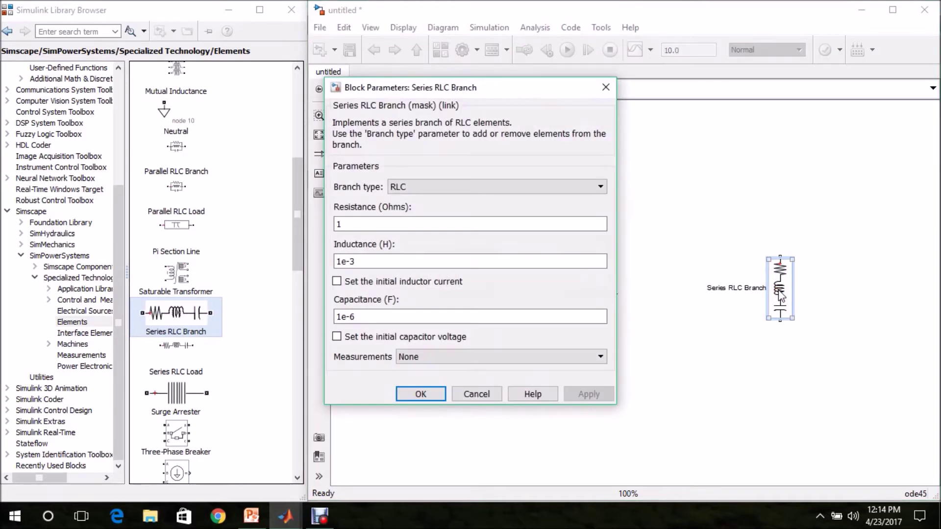
click(450, 184)
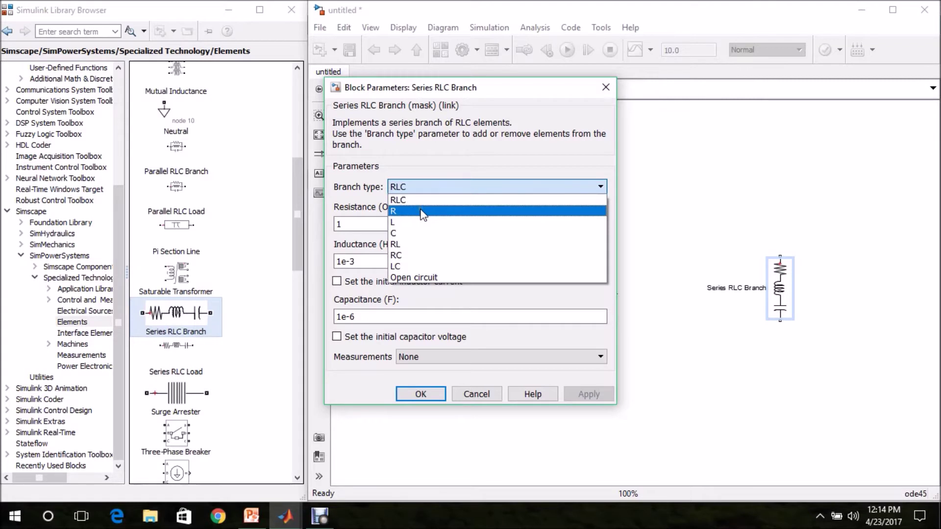
click(423, 212)
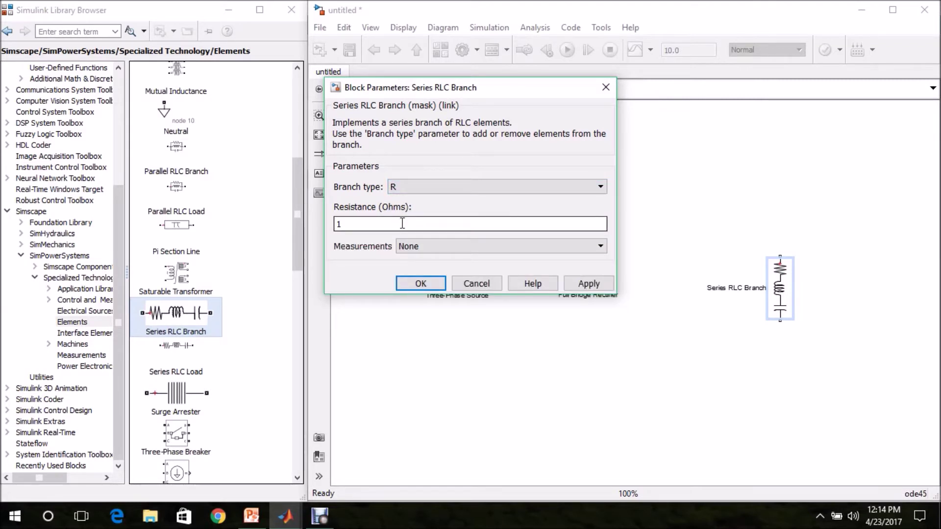
click(420, 283)
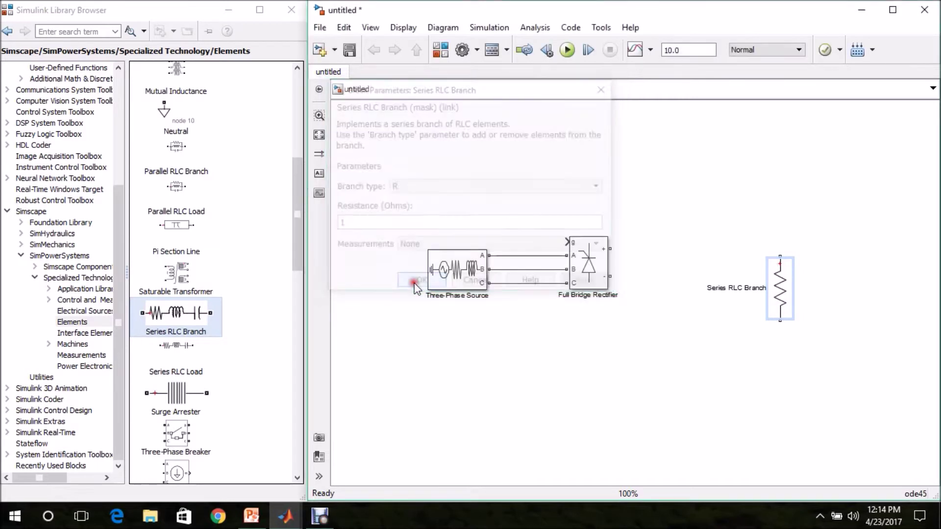
Rename the resistor block as R.
click(758, 290)
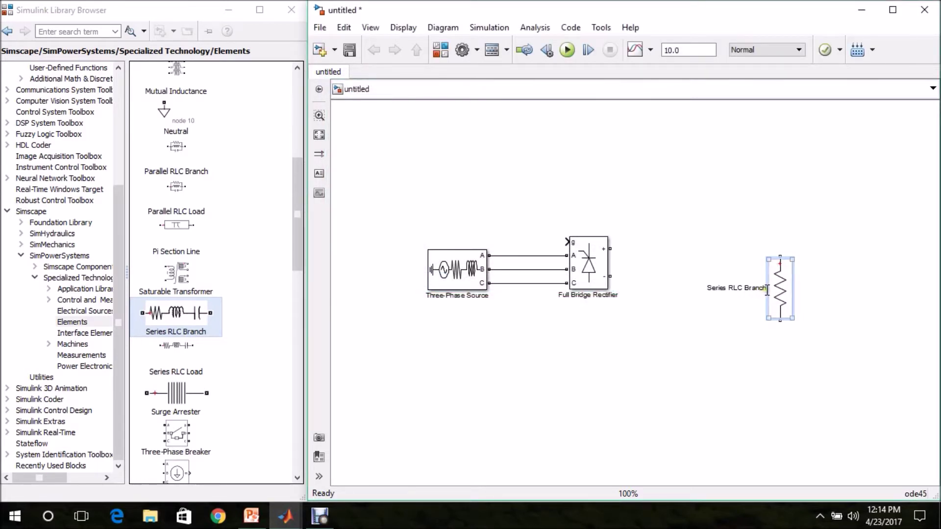
key(BackSpace)
key(BackSpace)
key(BackSpace)
key(BackSpace)
key(BackSpace)
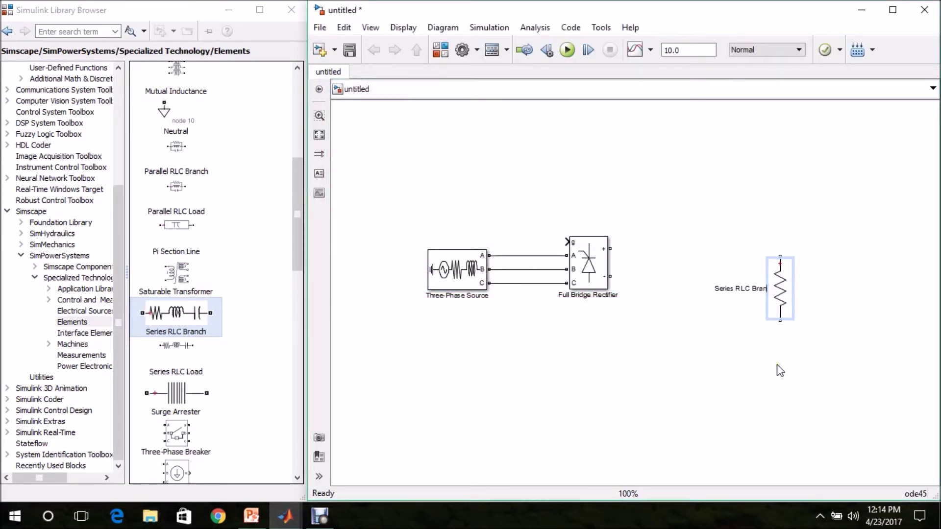
key(BackSpace)
key(BackSpace)
key(BackSpace)
key(BackSpace)
click(841, 369)
click(783, 307)
click(539, 334)
Add a Series RLC Branch above and to the right of the rectifier, with branch type L and inductance 0.5 H.
drag(166, 321, 675, 197)
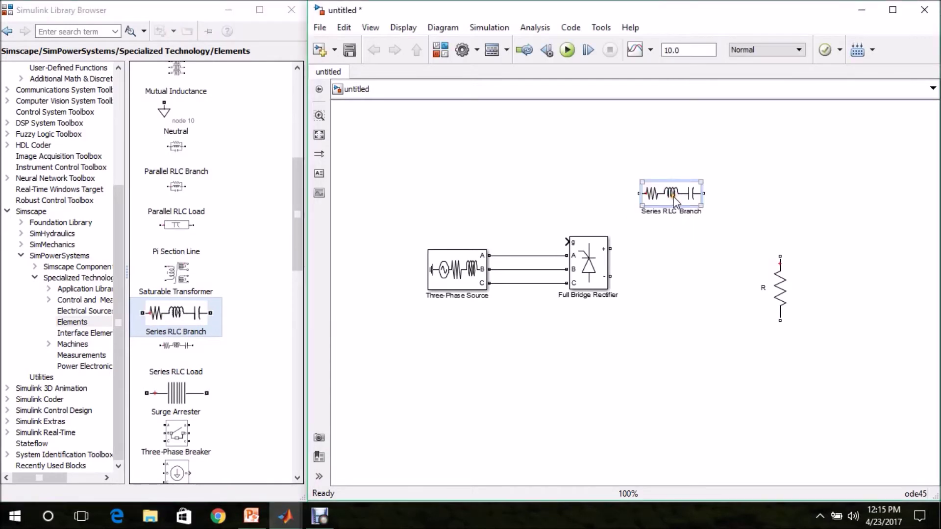
double_click(670, 199)
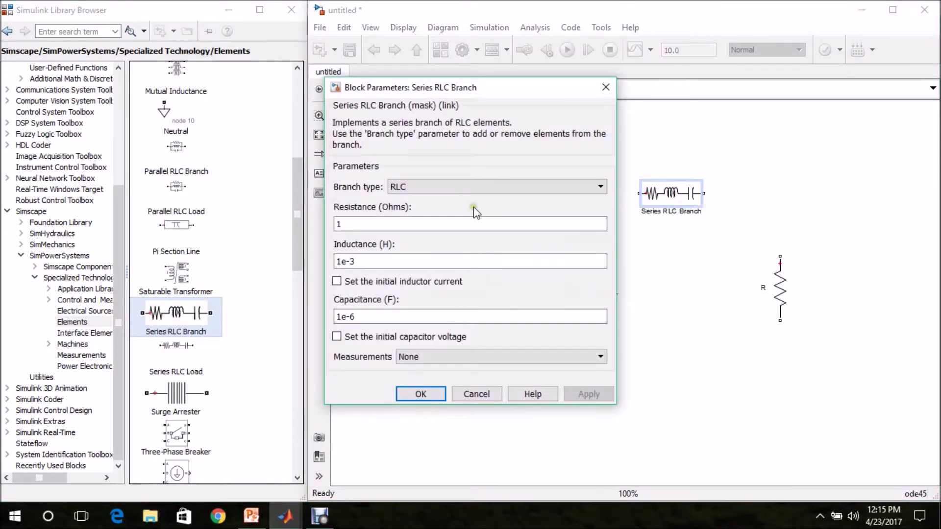
click(431, 186)
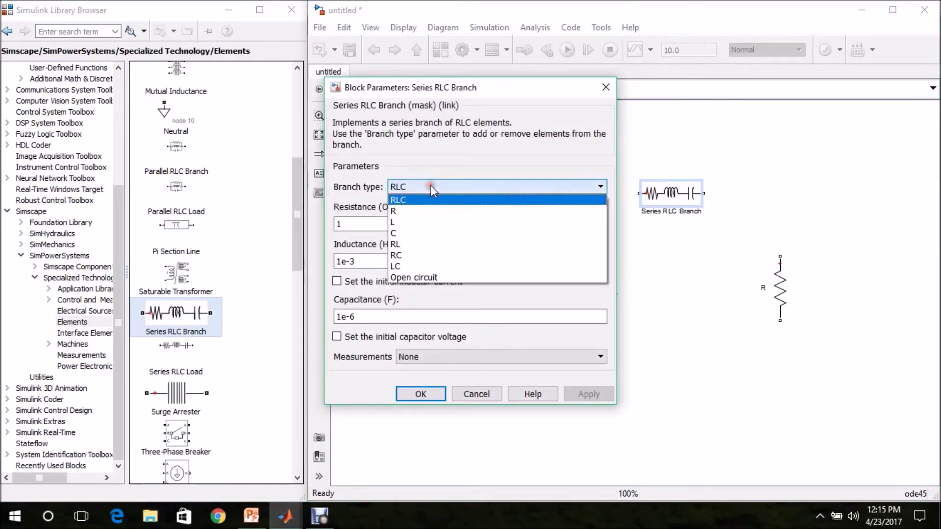
click(402, 222)
double_click(379, 227)
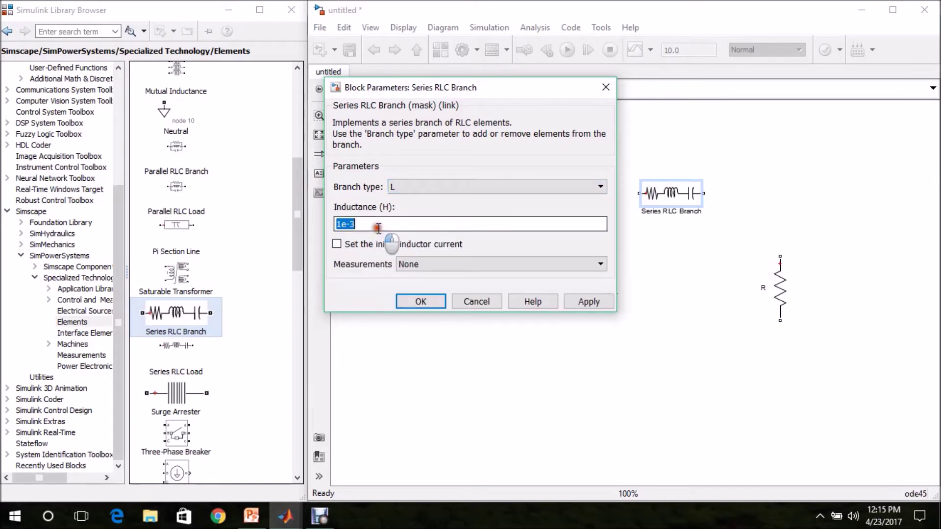
text(0.5)
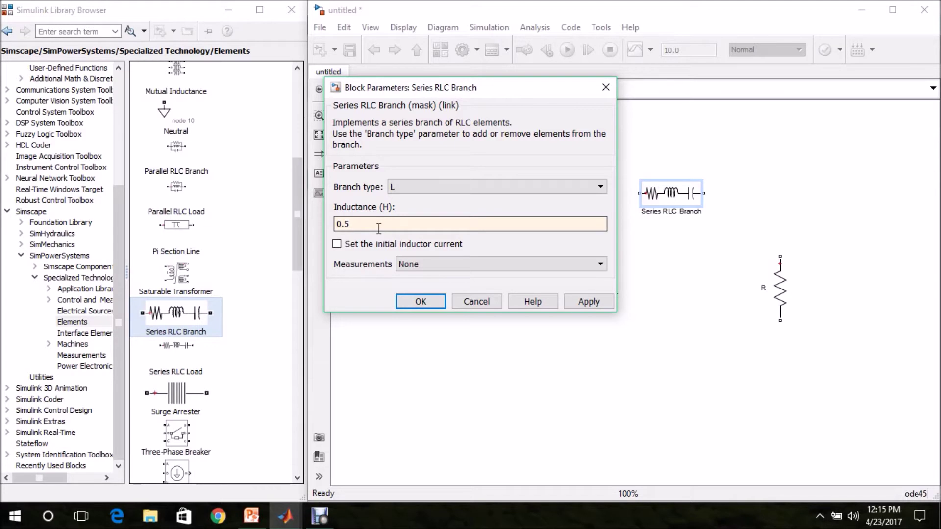
click(420, 302)
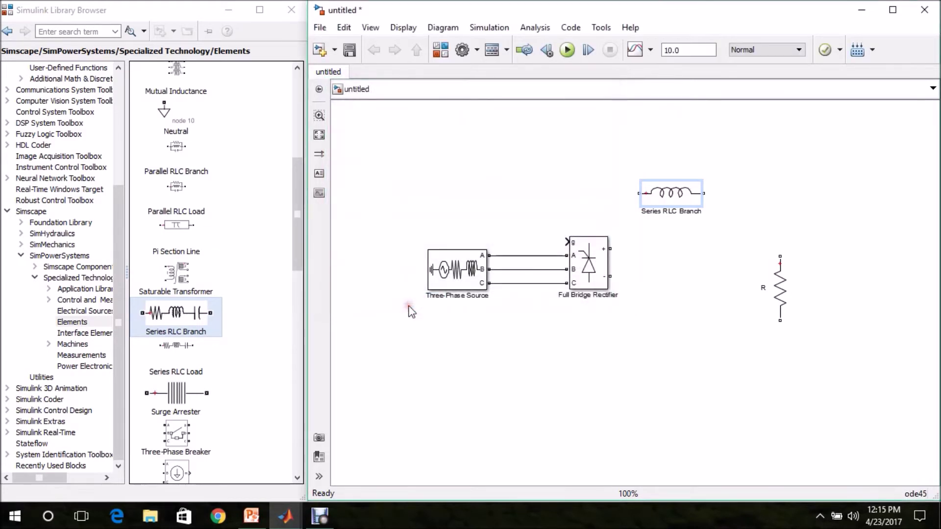
Rename the inductor block as L.
click(699, 211)
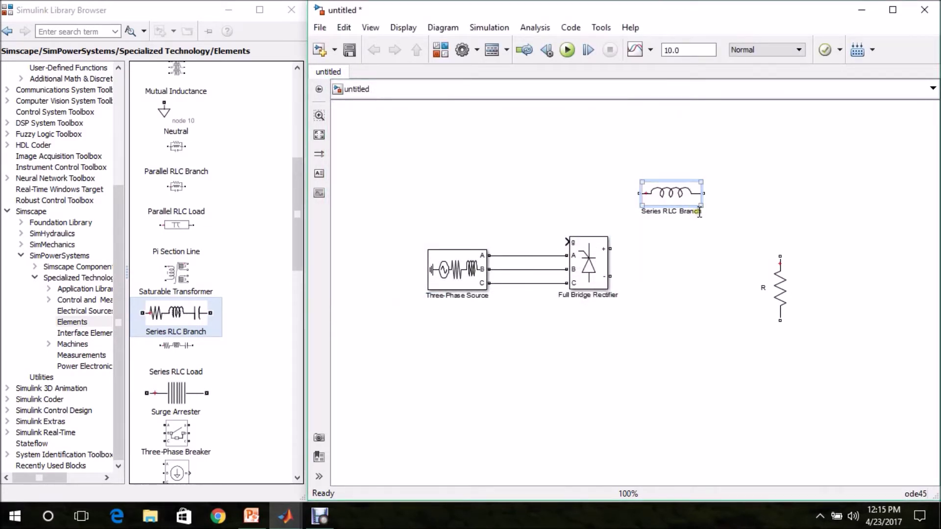
key(BackSpace)
key(BackSpace)
key(BackSpace)
key(BackSpace)
key(BackSpace)
key(BackSpace)
key(BackSpace)
key(BackSpace)
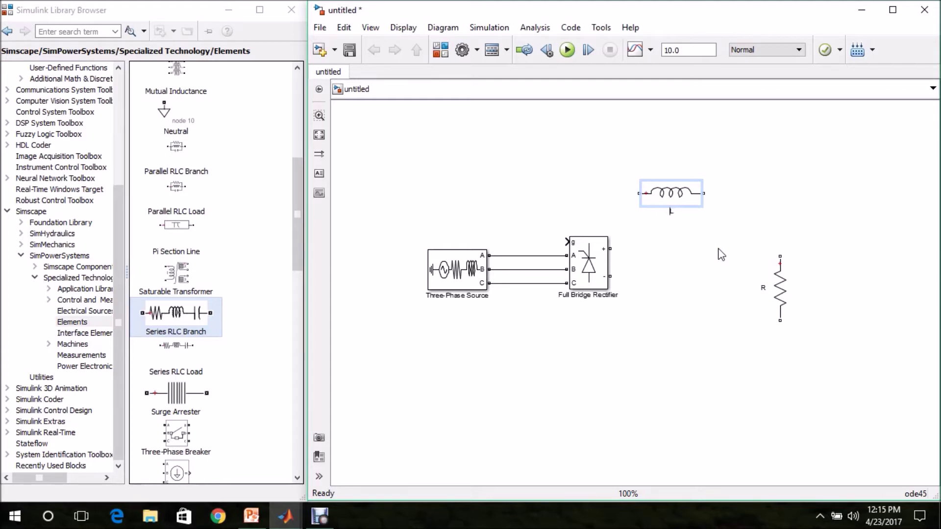
click(692, 300)
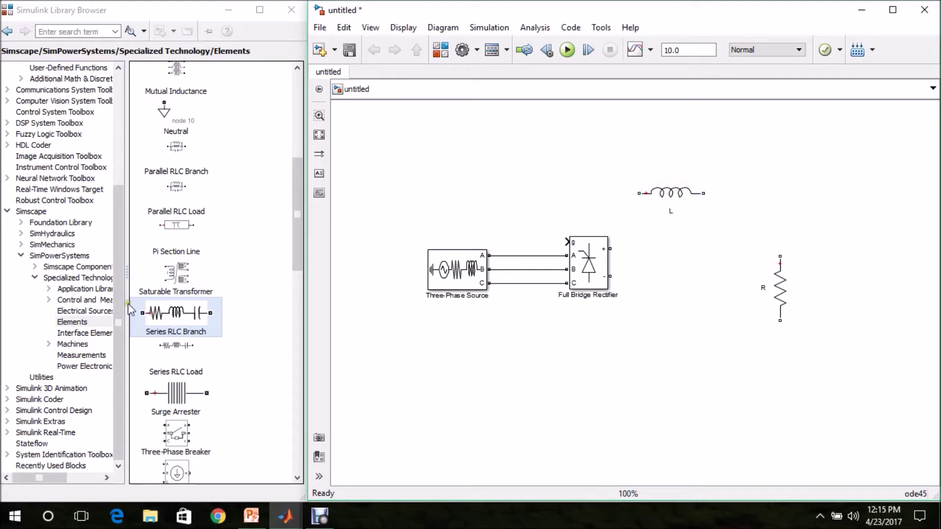
Add a Current Measurement block from the SimPowerSystems Measurements library just to the right of inductor L.
click(120, 322)
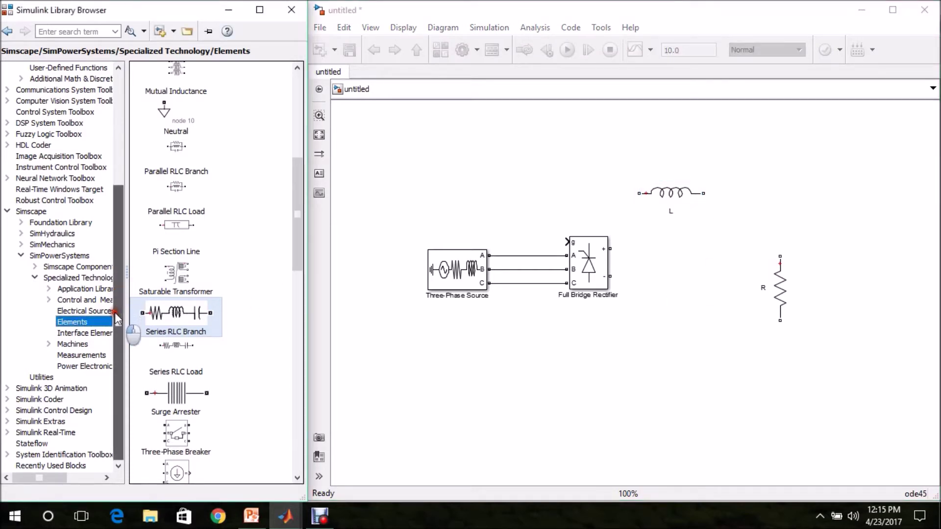
click(79, 356)
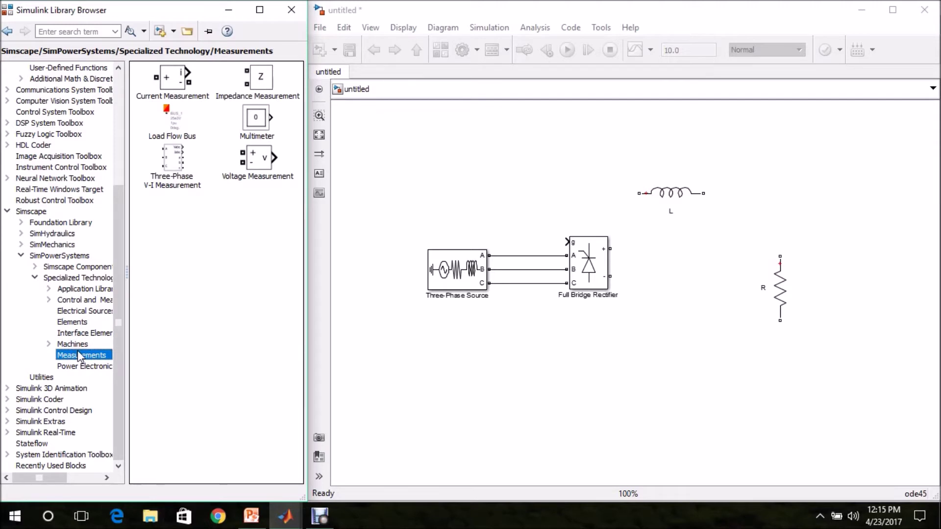
drag(168, 80, 739, 195)
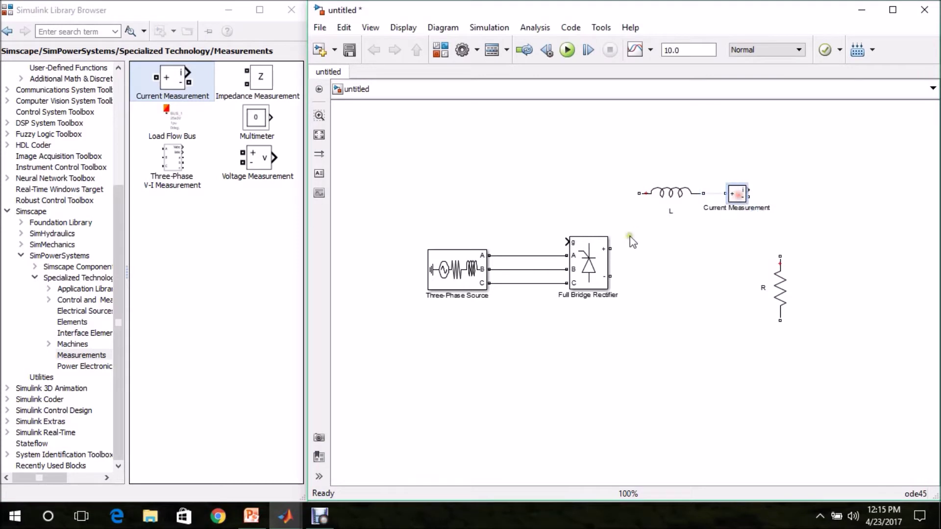
Wire the rectifier's positive output through L, the Current Measurement block and R in series, back to its negative output.
drag(610, 249, 639, 193)
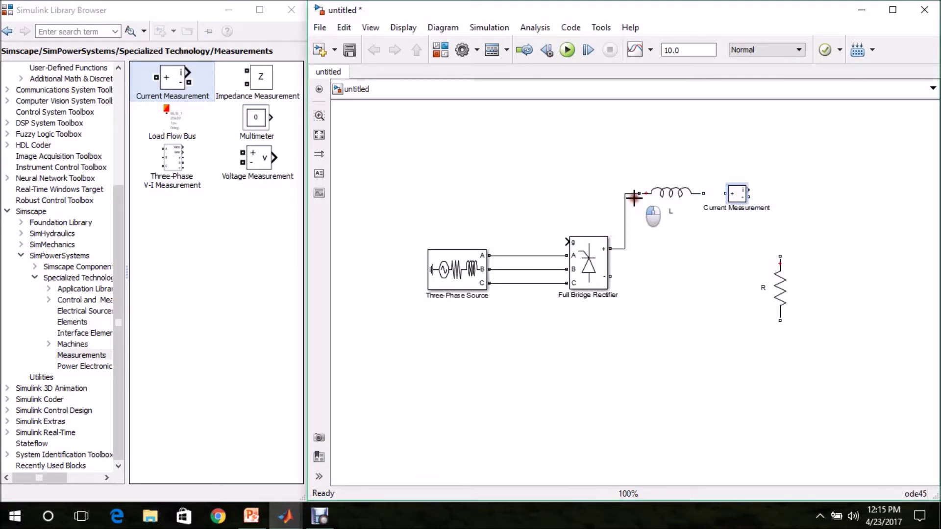
click(701, 198)
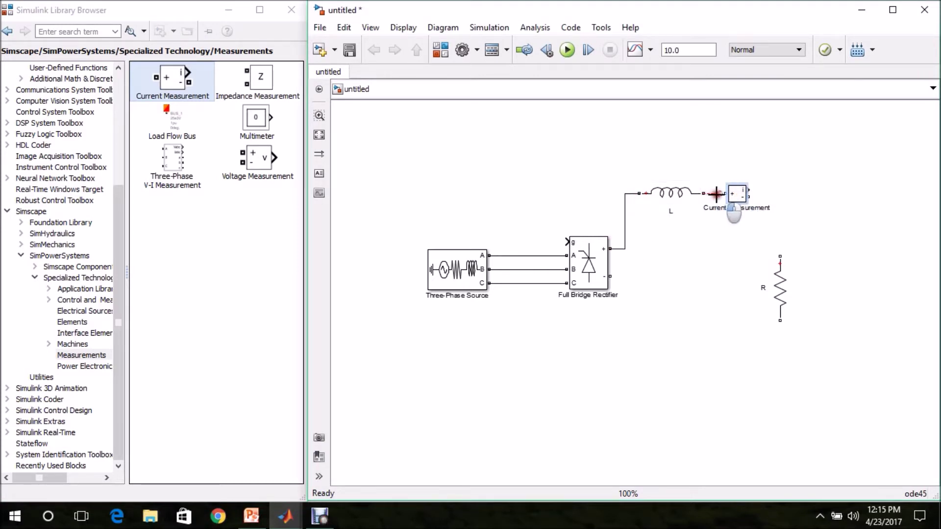
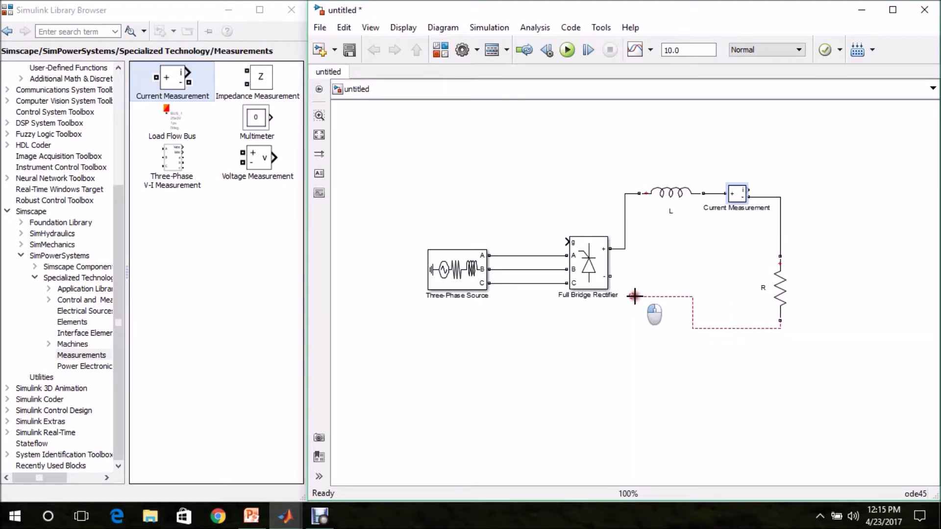
drag(690, 300, 626, 298)
click(698, 371)
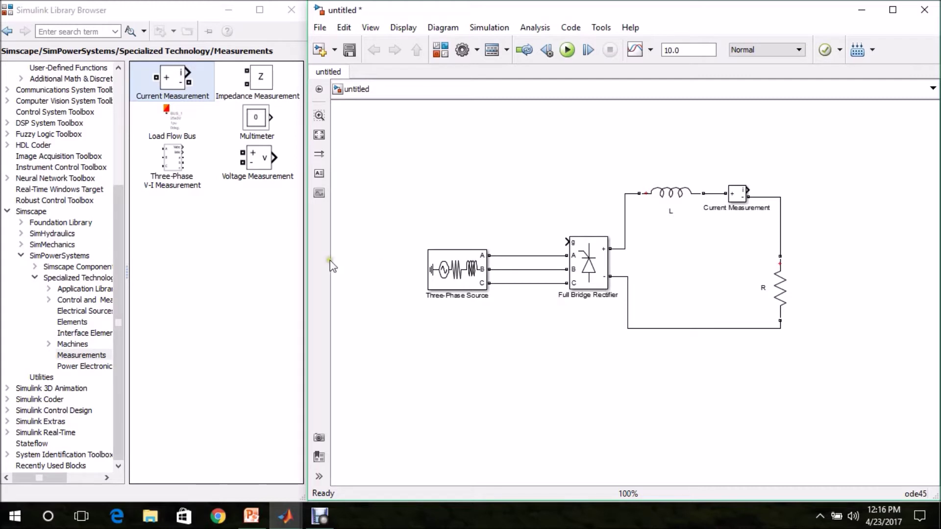
Add an In1 port from Commonly Used Blocks below the three-phase source, name it Idc, and shift it slightly down.
drag(118, 228, 117, 54)
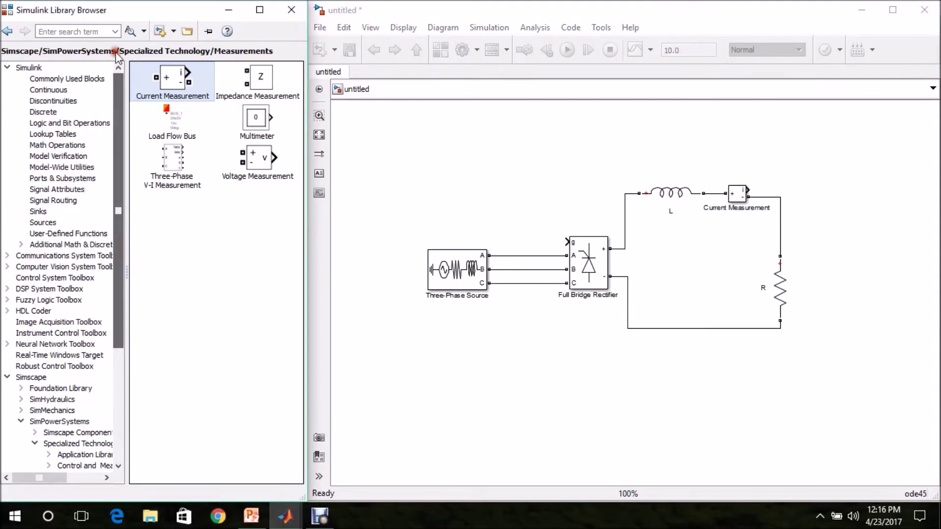
click(25, 68)
click(57, 79)
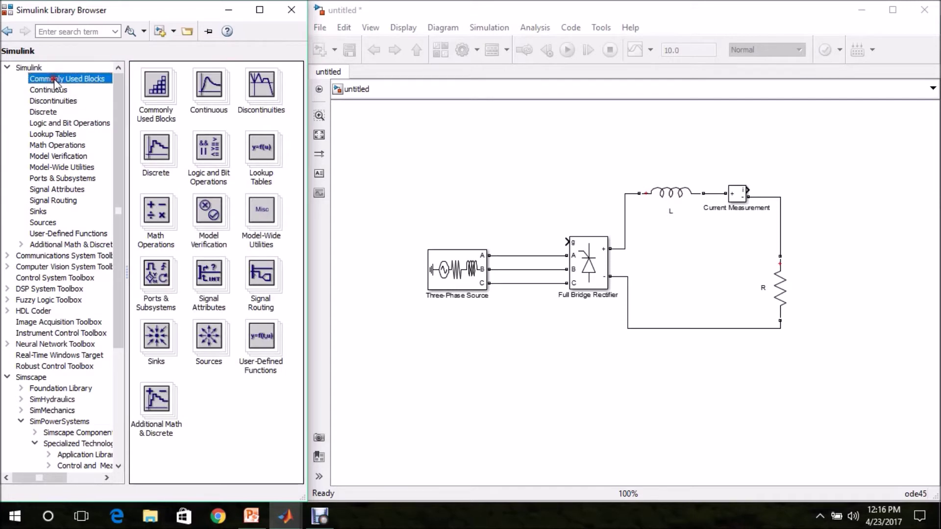
drag(239, 261, 497, 400)
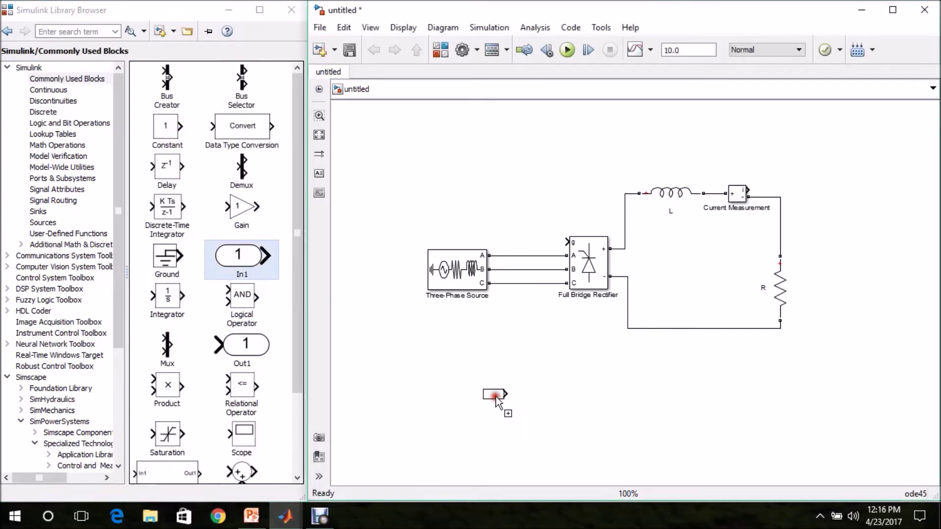
click(517, 420)
click(499, 416)
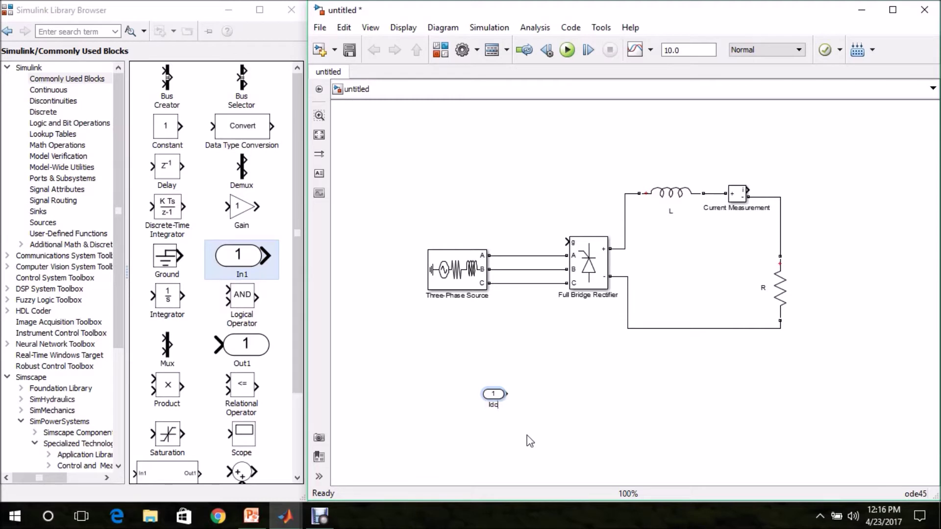
click(498, 401)
click(498, 401)
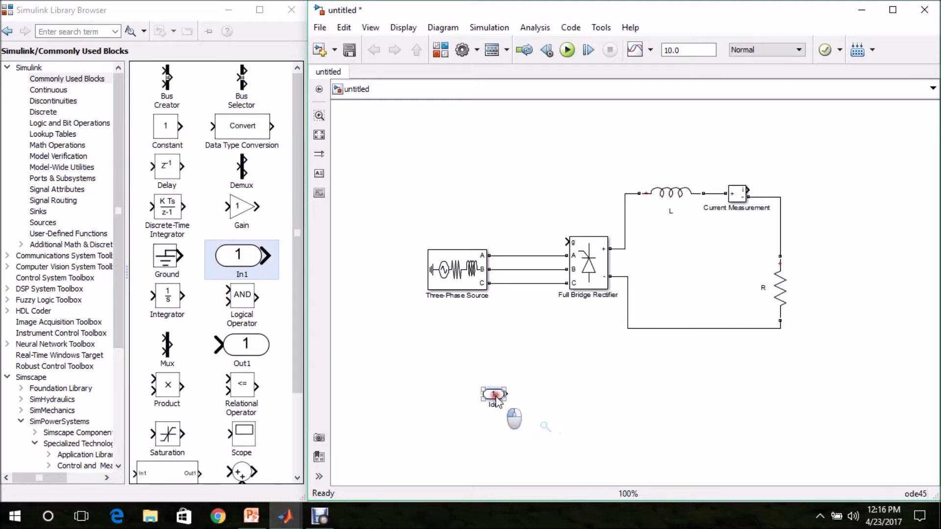
drag(496, 399, 496, 414)
click(368, 333)
Add a second In1 port below Idc, name it Idc_ref, and align it with the Idc port.
drag(245, 252, 495, 436)
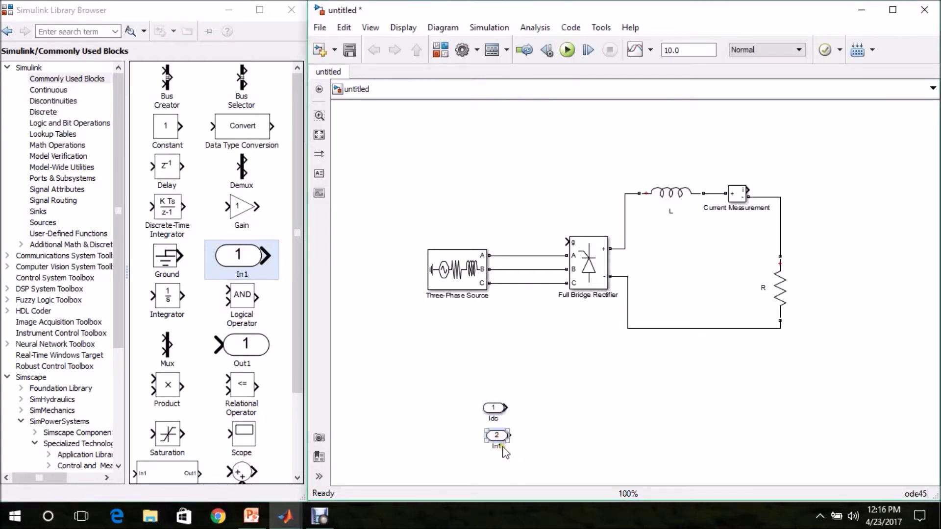
click(500, 447)
key(BackSpace)
key(BackSpace)
key(BackSpace)
text(Idc_ref)
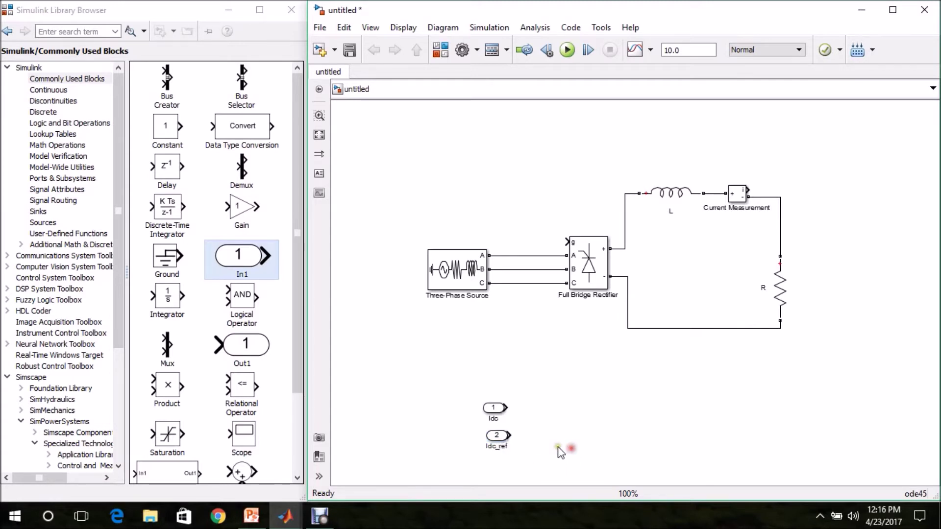
click(492, 438)
click(561, 437)
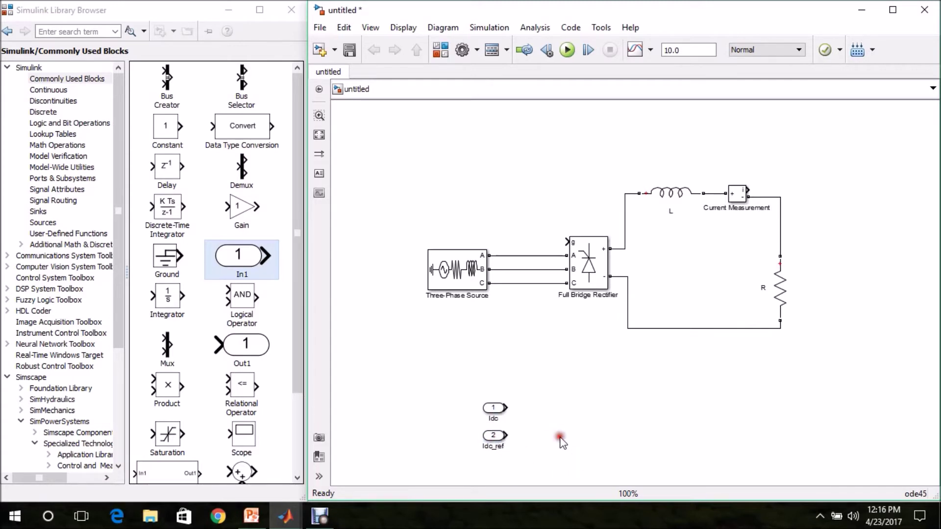
Add a Sum block to the right of the ports and connect Idc and Idc_ref to its two inputs.
click(116, 181)
drag(295, 237, 296, 305)
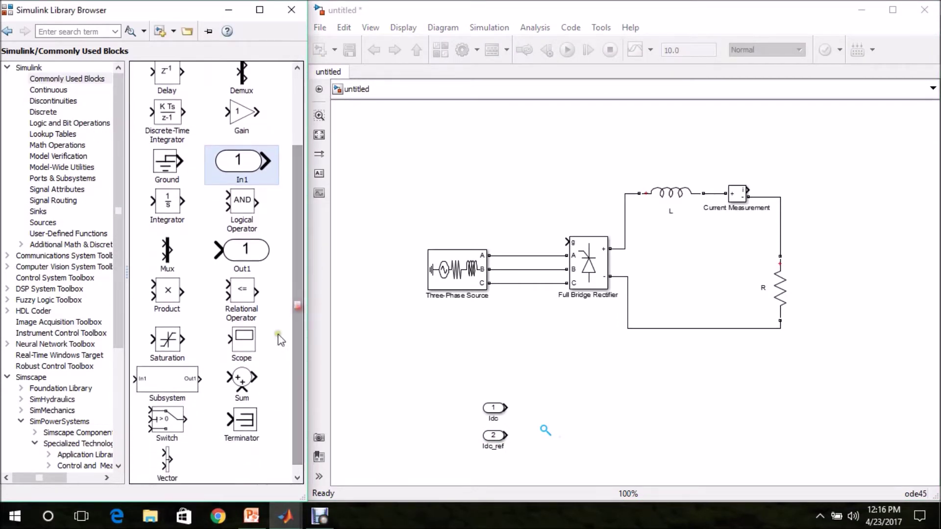
drag(243, 384, 540, 408)
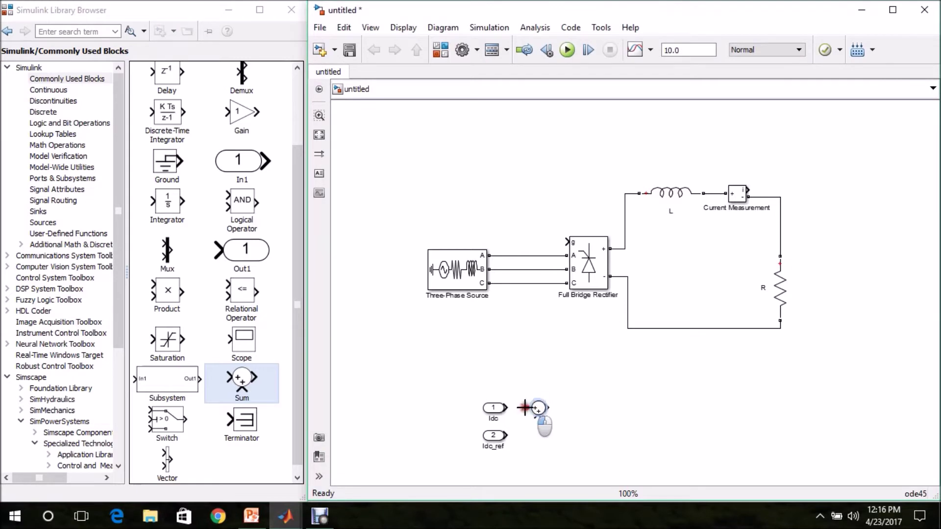
mouse_move(509, 407)
mouse_down()
mouse_move(532, 411)
mouse_move(542, 431)
mouse_move(508, 435)
mouse_up()
click(495, 434)
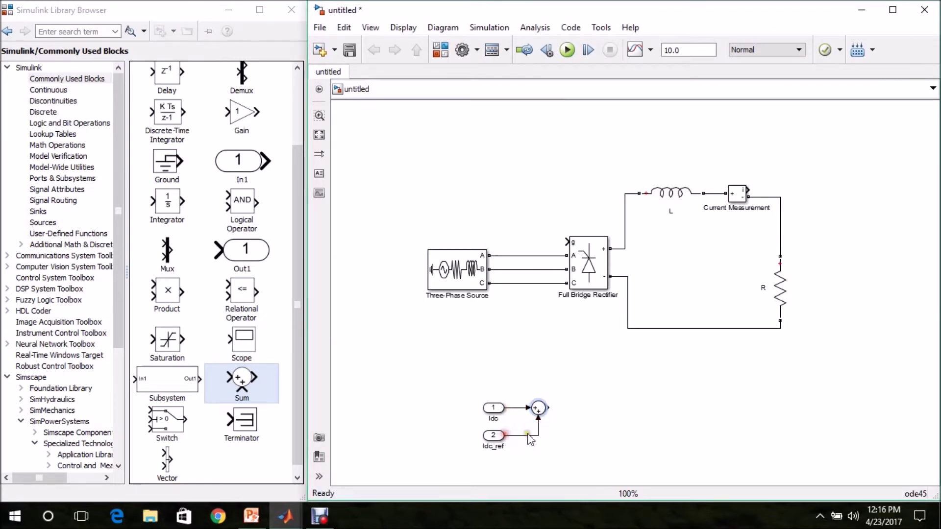
Set the Sum block's list of signs to |-+ so that Idc is subtracted from Idc_ref.
double_click(537, 410)
double_click(586, 370)
click(587, 371)
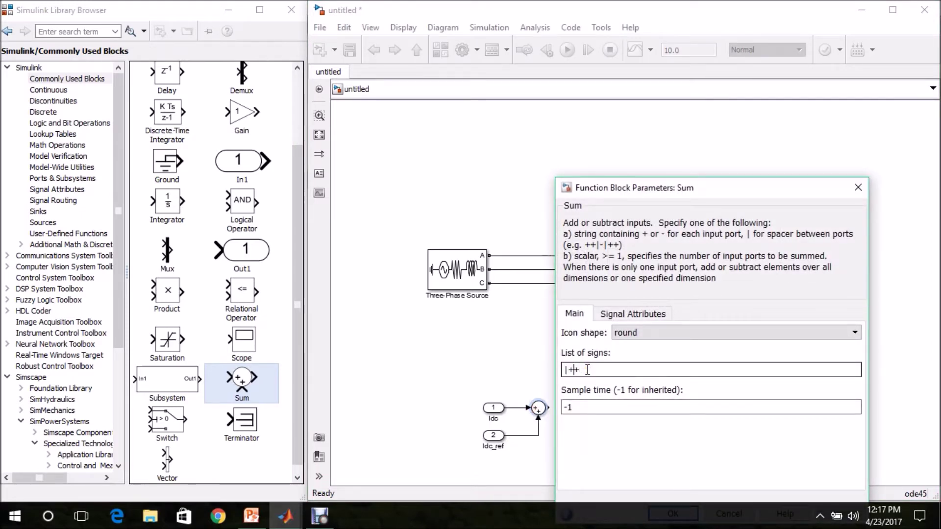
key(BackSpace)
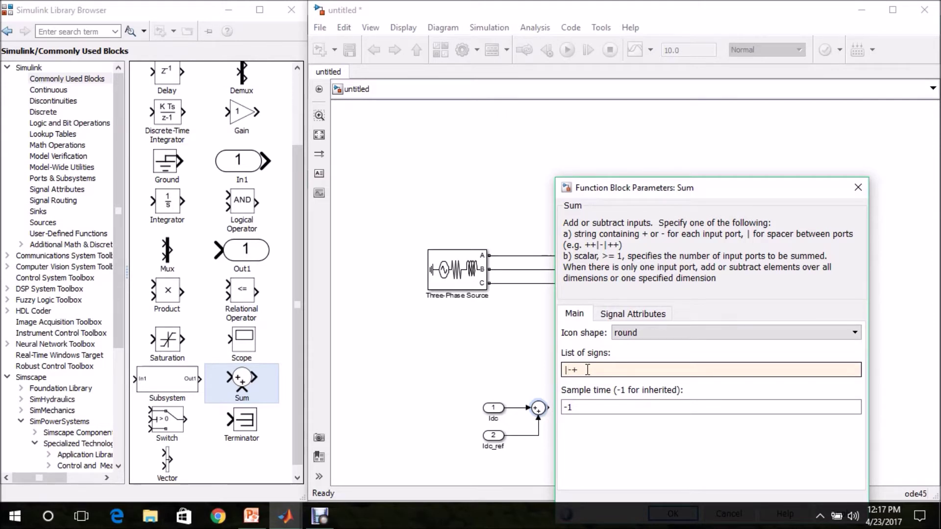
key(Return)
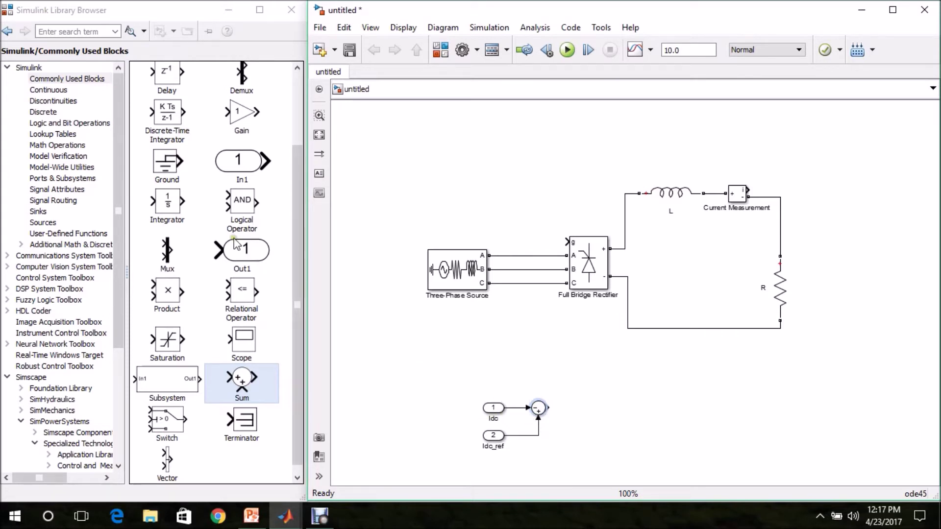
Add a Discrete PID Controller from the Simulink Discrete library to the right of the Sum block.
drag(116, 190, 126, 294)
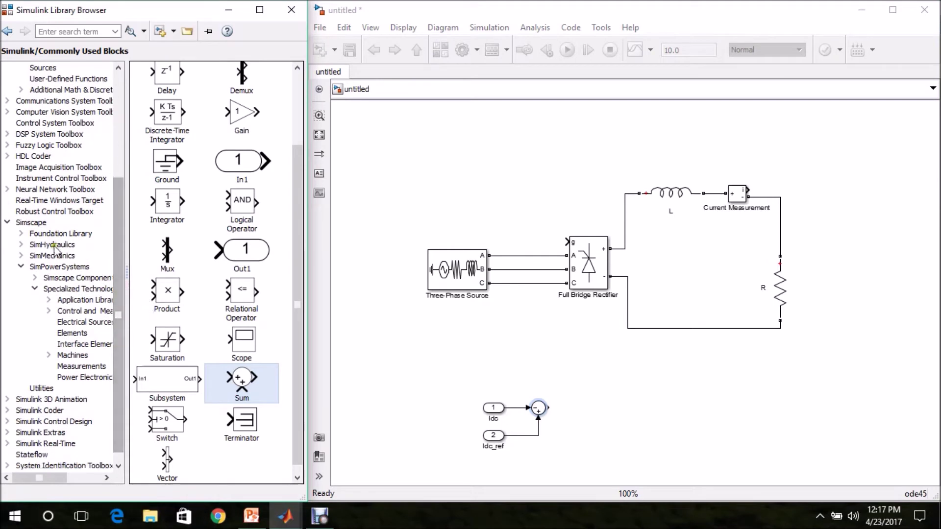
click(83, 311)
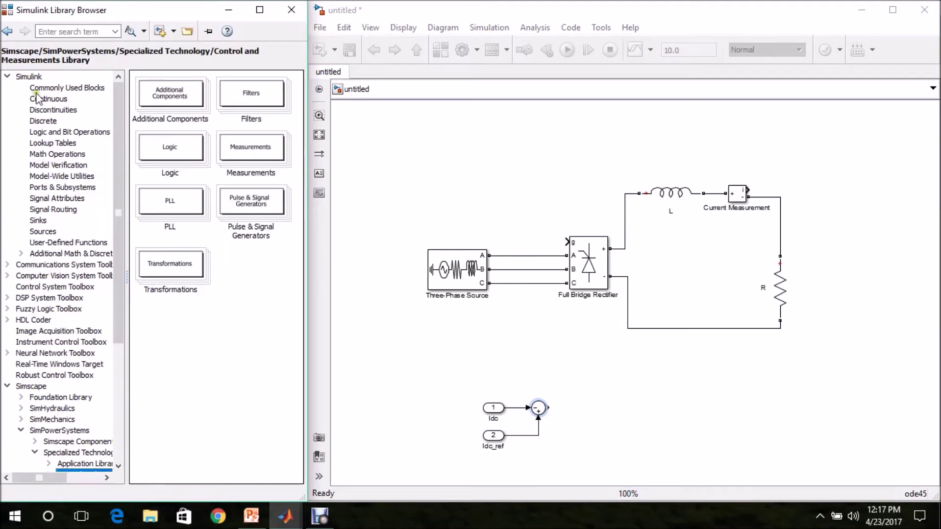
click(41, 121)
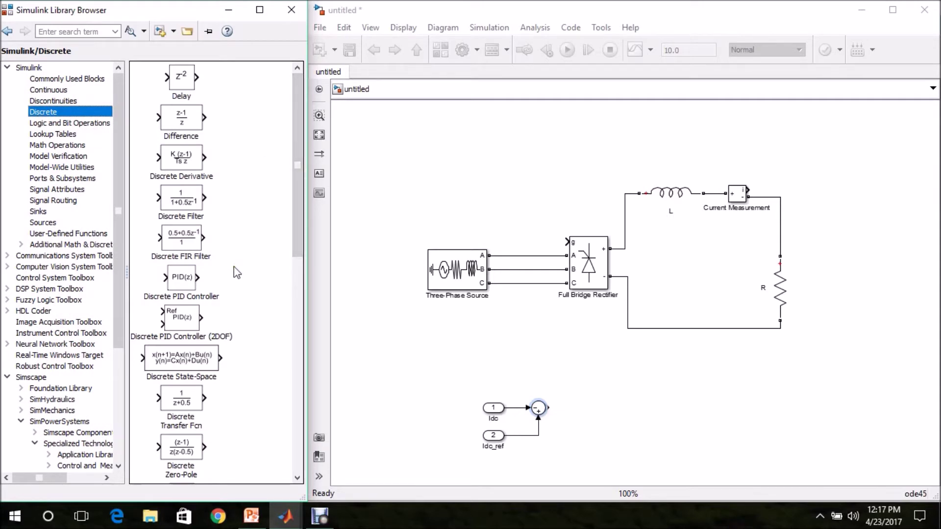
mouse_move(176, 322)
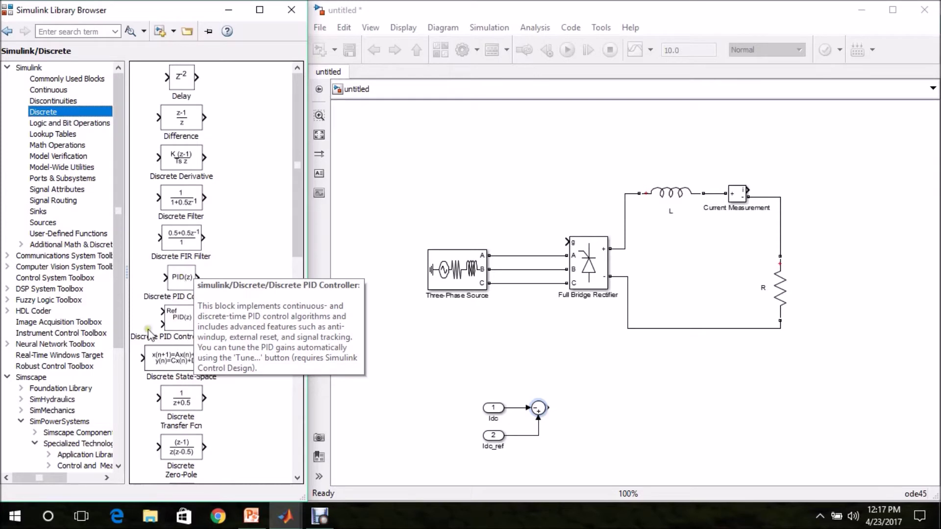
drag(182, 278, 605, 411)
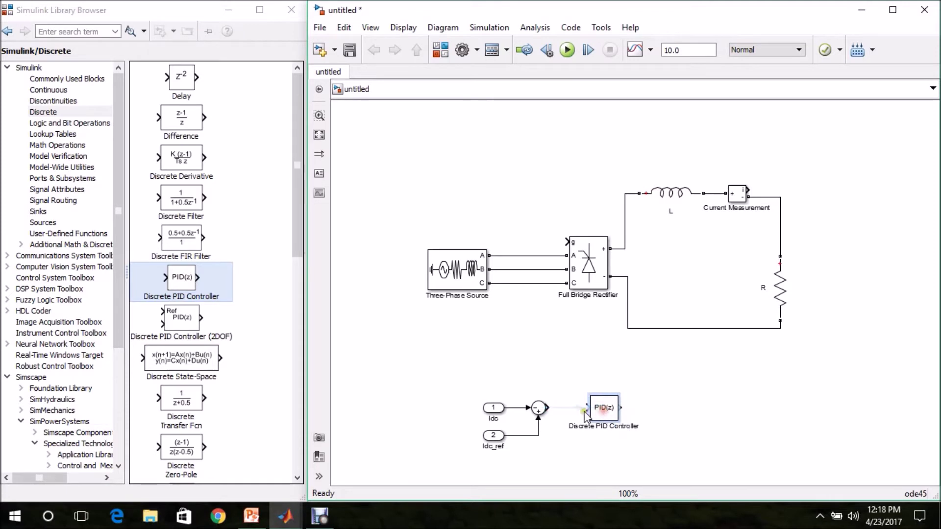
Connect the Sum block's output to the Discrete PID Controller and set the controller type to PI.
click(563, 411)
click(609, 415)
click(607, 414)
double_click(607, 415)
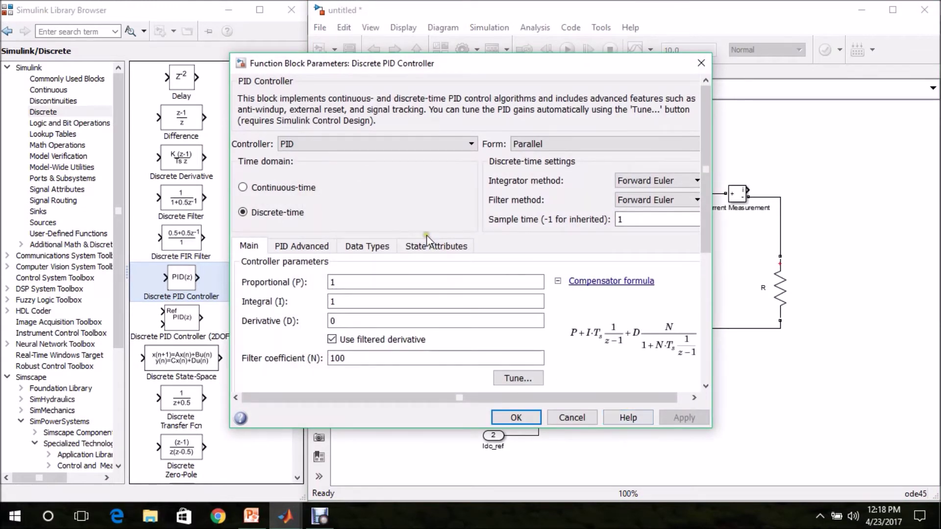
click(348, 144)
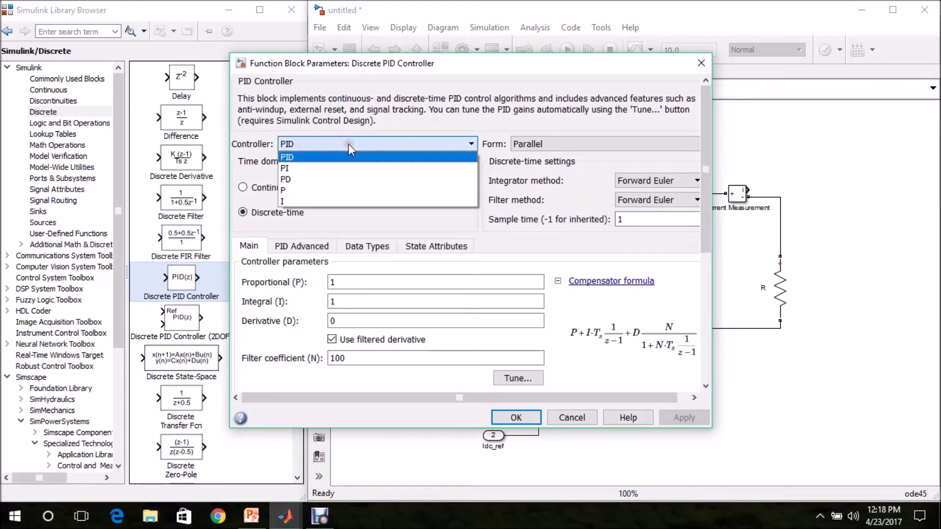
click(321, 168)
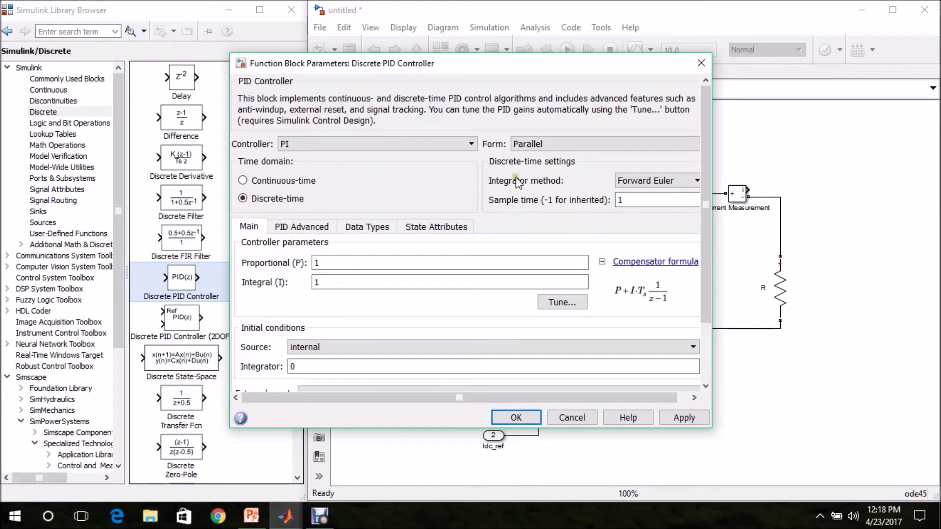
Set the PI controller's sample time to 50e-6, proportional gain to 1.0989 and integral gain to 91.575.
double_click(628, 201)
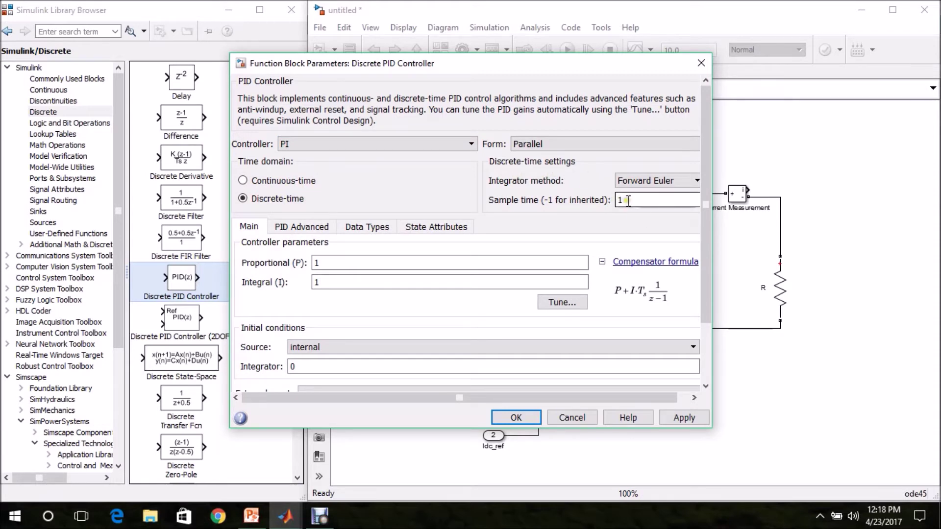
text(5)
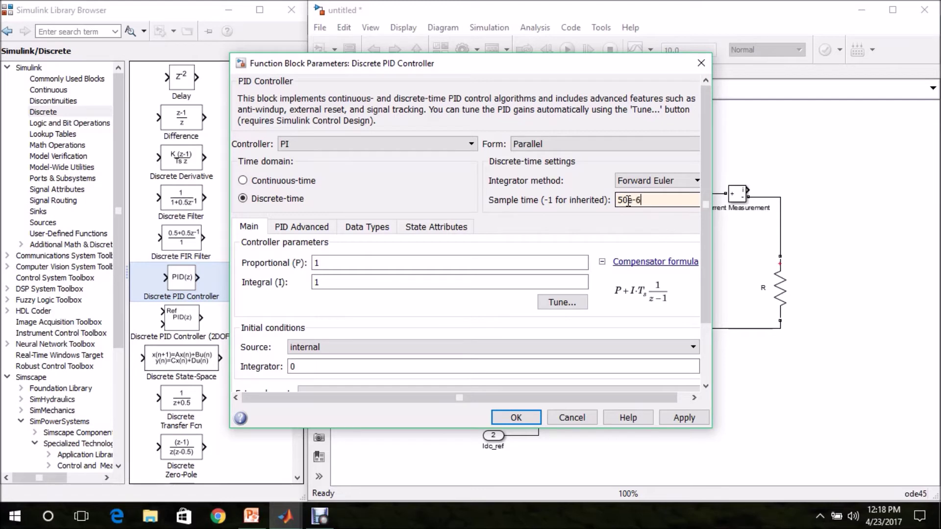
text(0e-6)
double_click(368, 264)
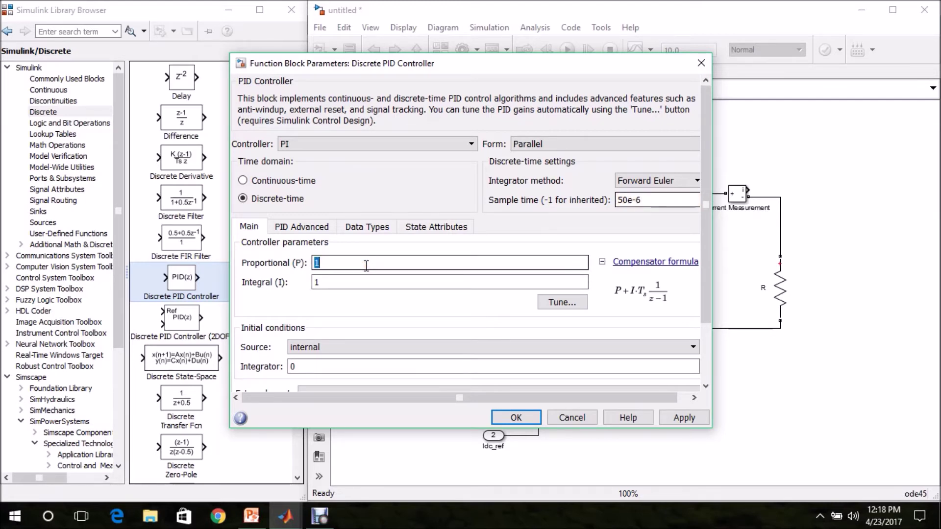
text(1)
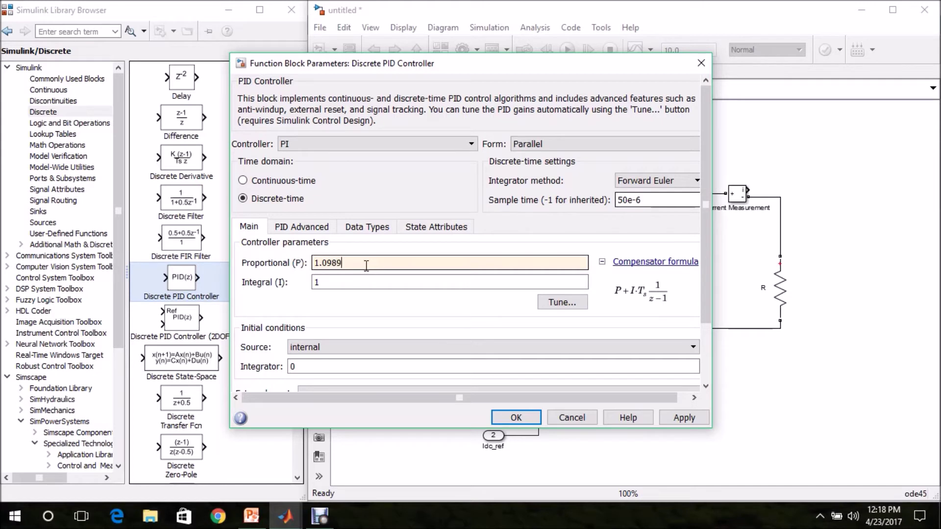
double_click(339, 282)
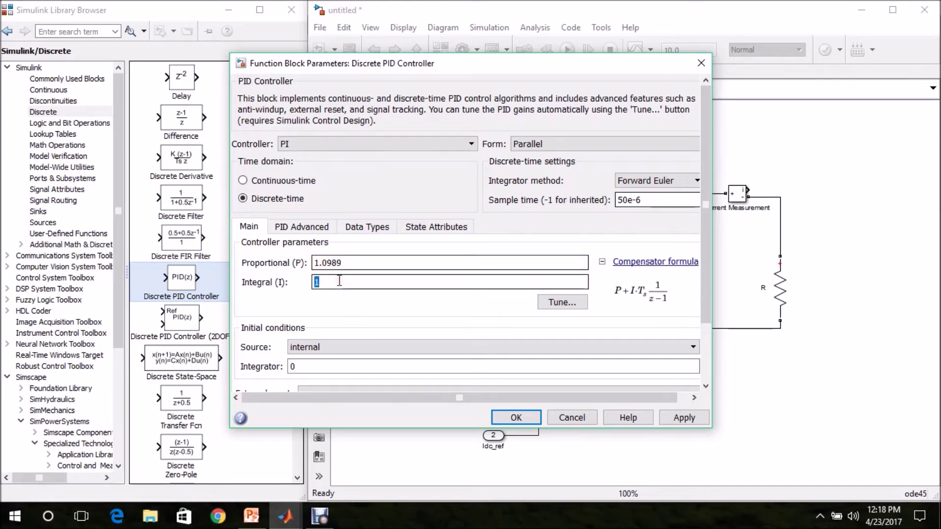
text(9)
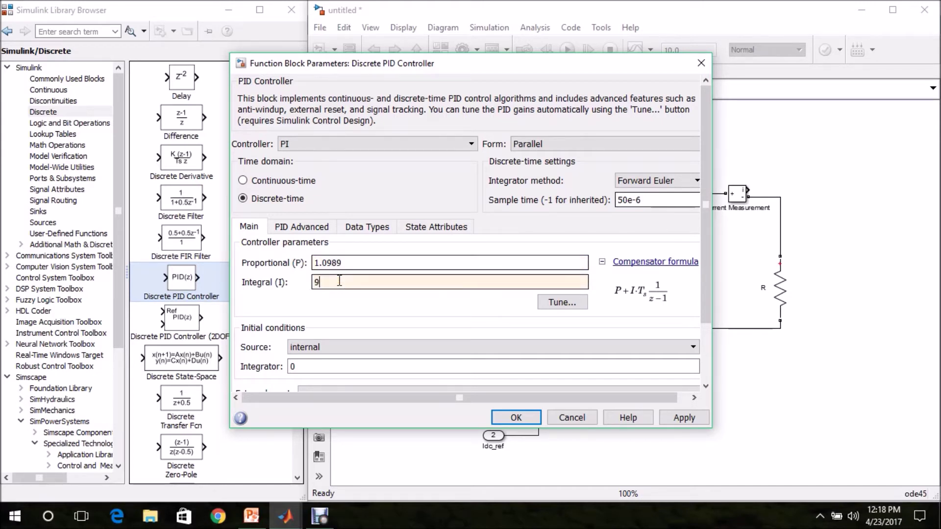
text(1.575)
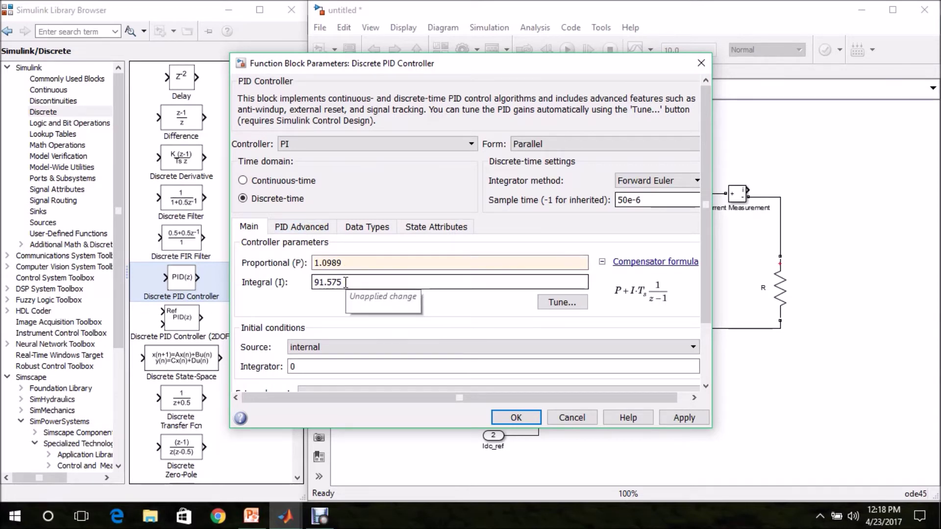
Limit the PI controller's output to an upper saturation of 175 and a lower saturation of 30, and apply the parameters.
click(300, 229)
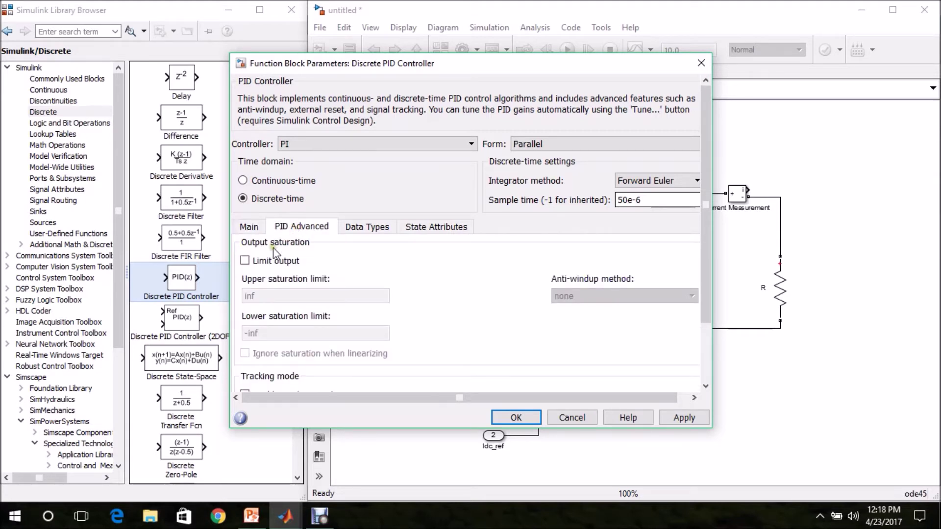
click(244, 261)
double_click(264, 296)
key(BackSpace)
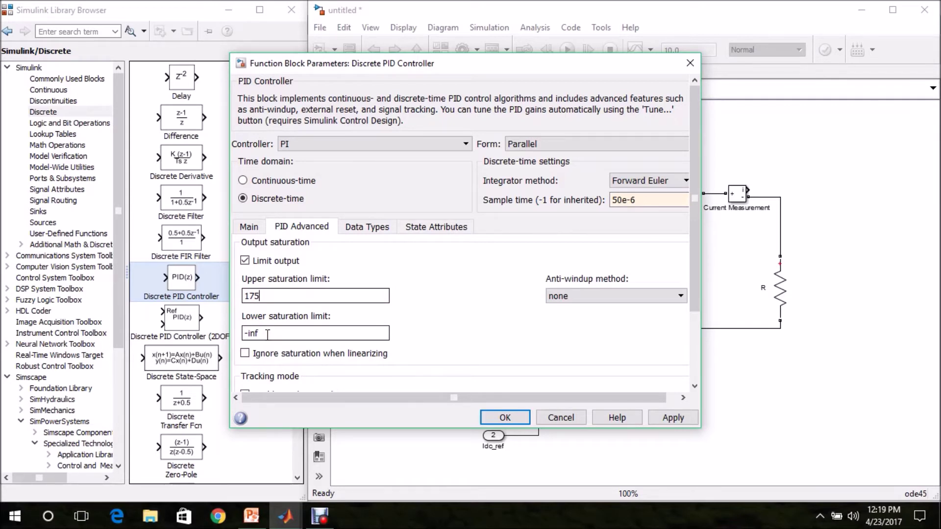
double_click(268, 334)
text(30)
click(437, 368)
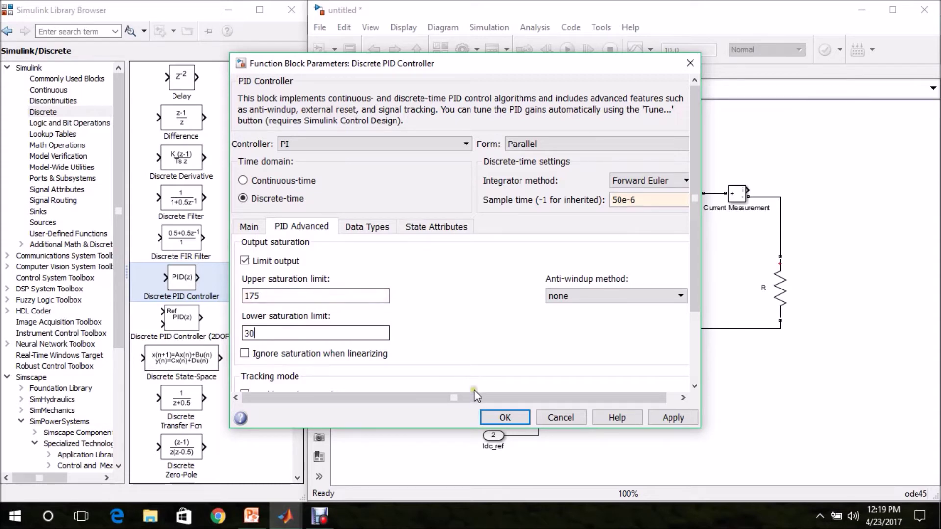
click(491, 422)
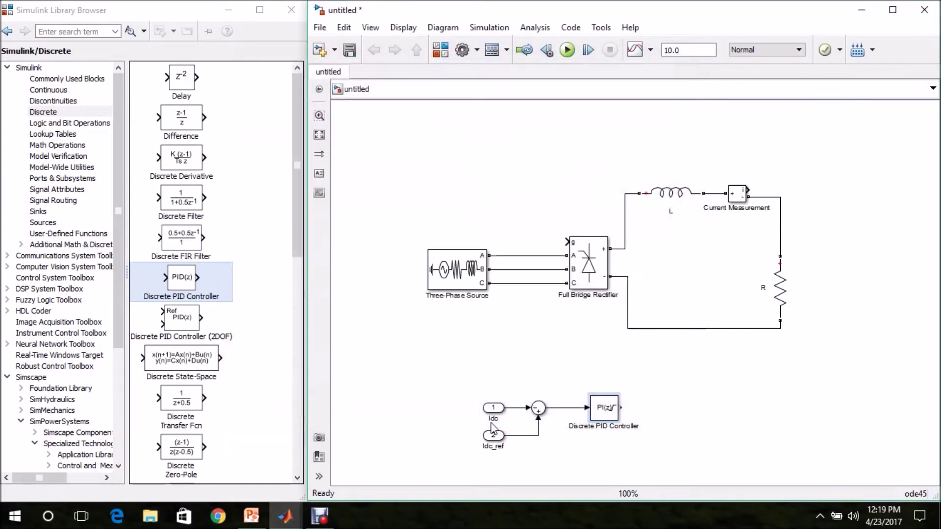
Shift the Sum block slightly toward the PI controller, and place a copy of it after the controller, connected to the controller's output.
click(631, 433)
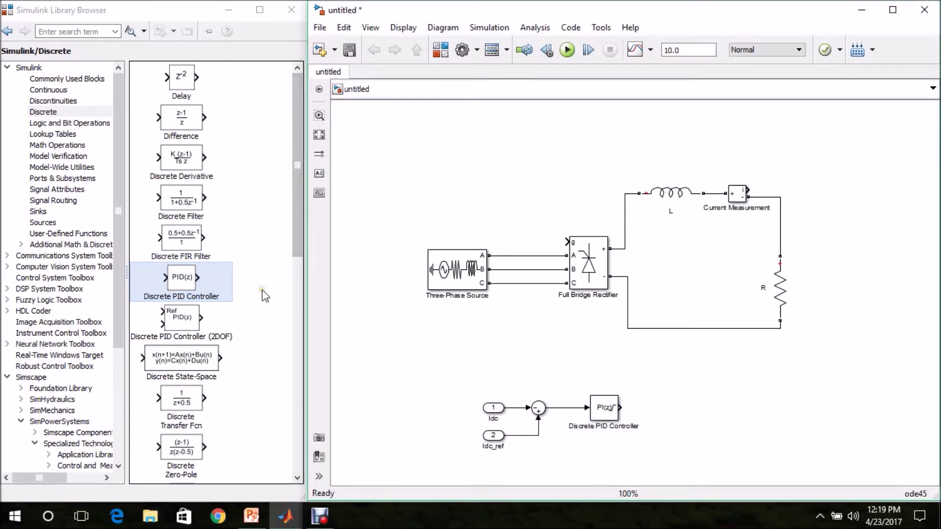
click(295, 170)
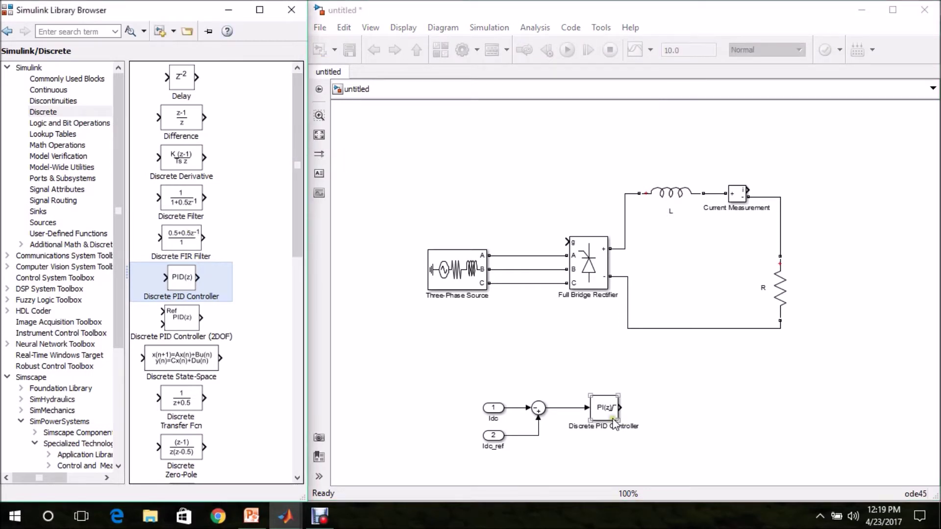
click(640, 416)
click(537, 407)
drag(538, 409, 545, 412)
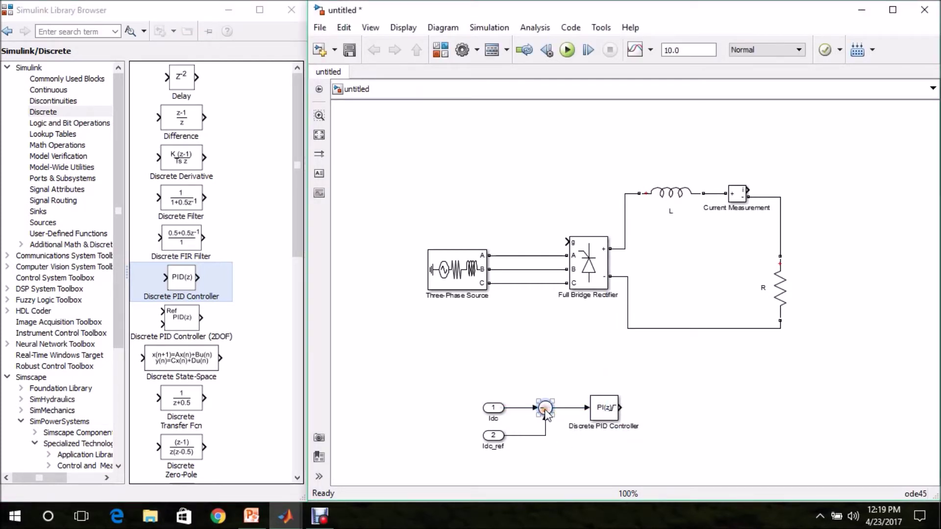
click(604, 406)
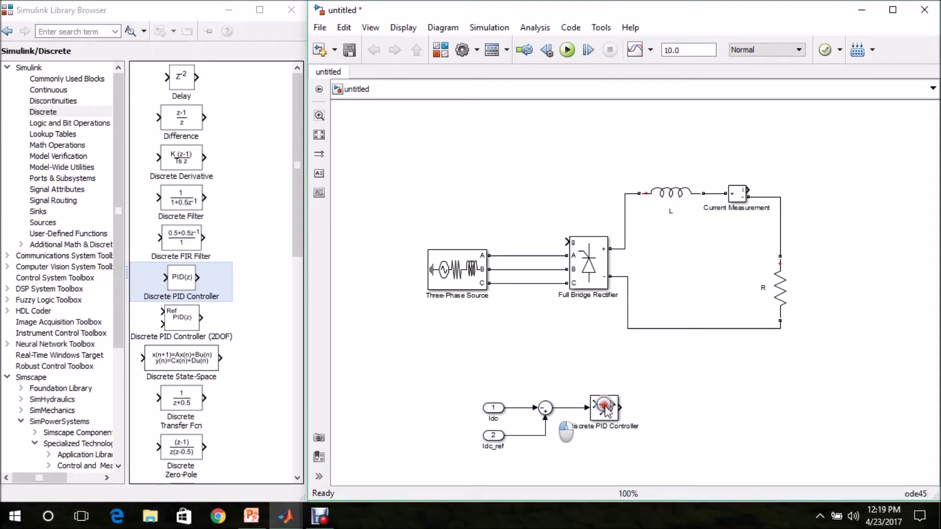
click(673, 413)
key(ctrl+v)
click(645, 412)
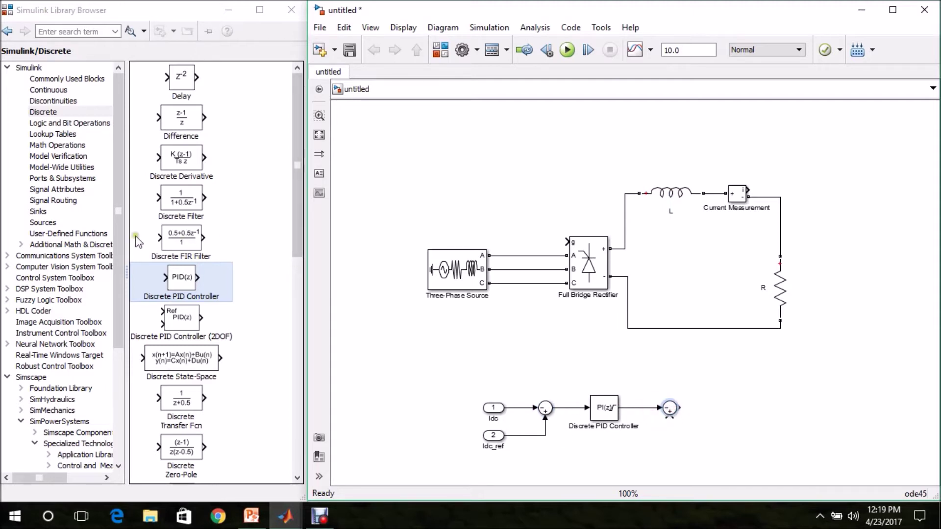
Add a Constant block with value 180 below the PI controller and connect it to the second Sum block's plus input.
click(69, 79)
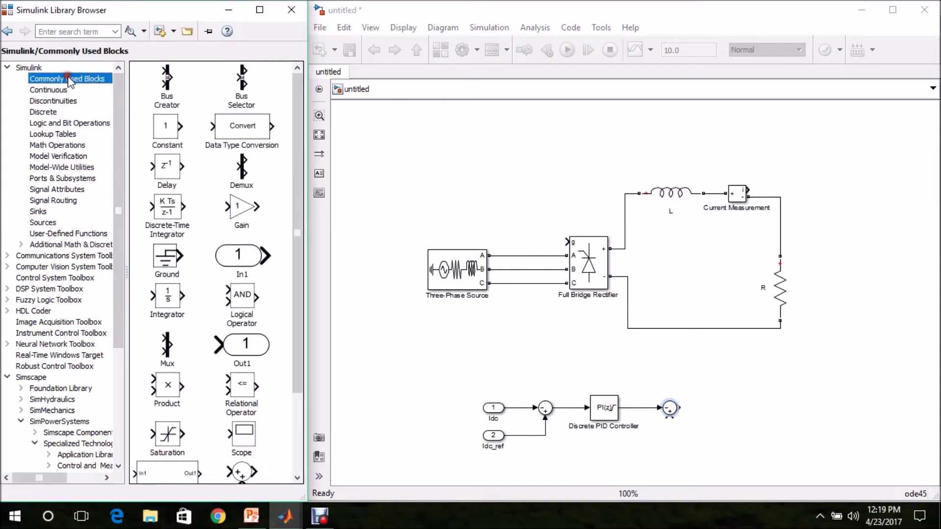
drag(445, 289, 670, 418)
double_click(618, 457)
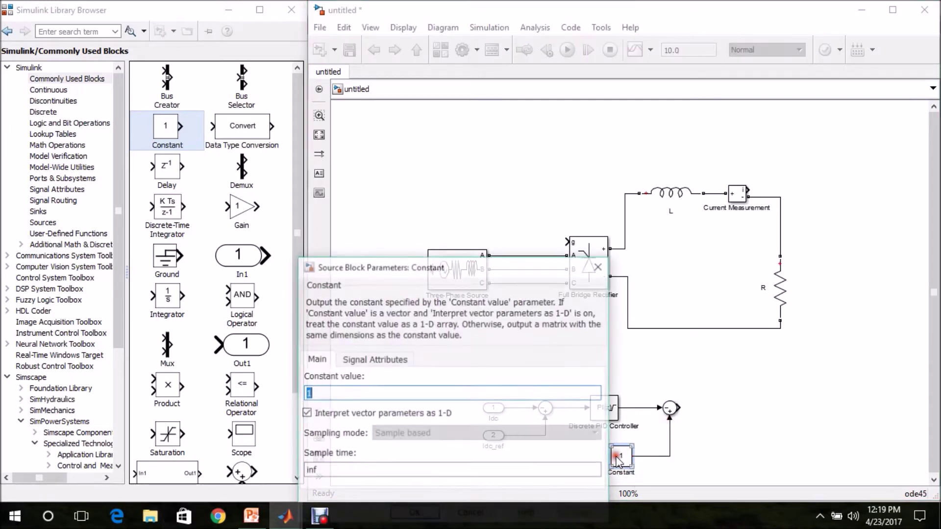
text(1)
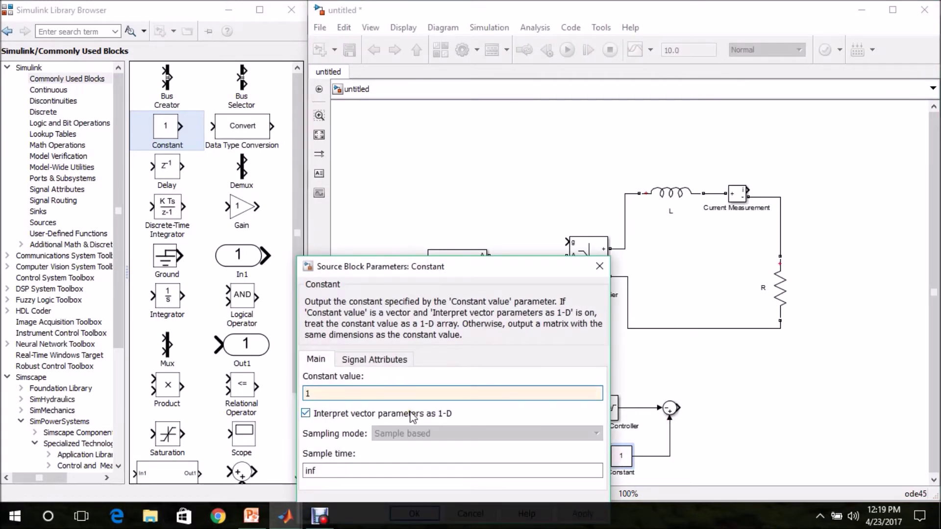
key(Return)
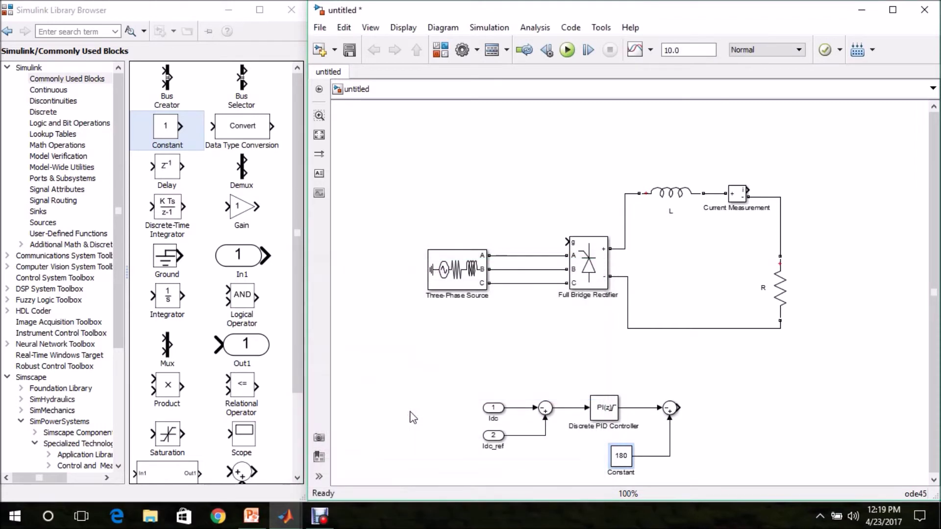
click(621, 454)
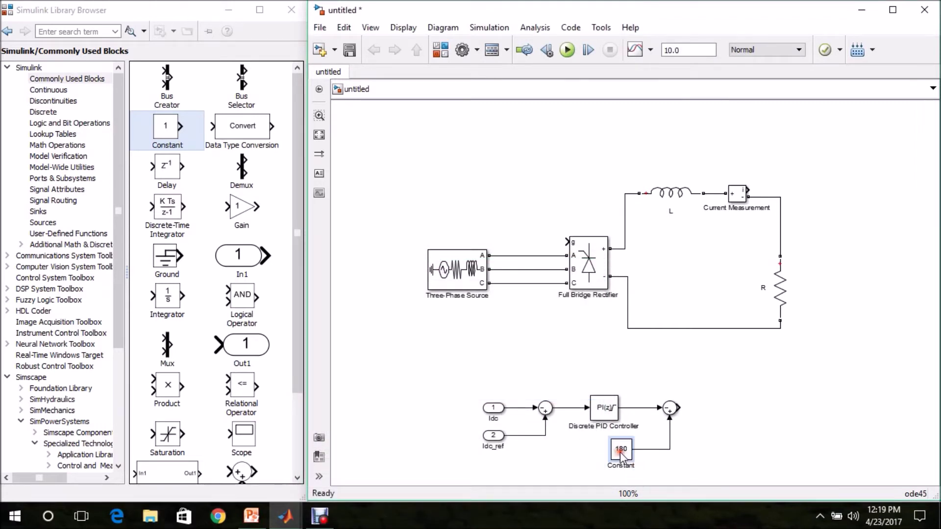
Hide the block name of the Constant 180 block.
click(615, 421)
click(558, 422)
click(636, 469)
right_click(623, 455)
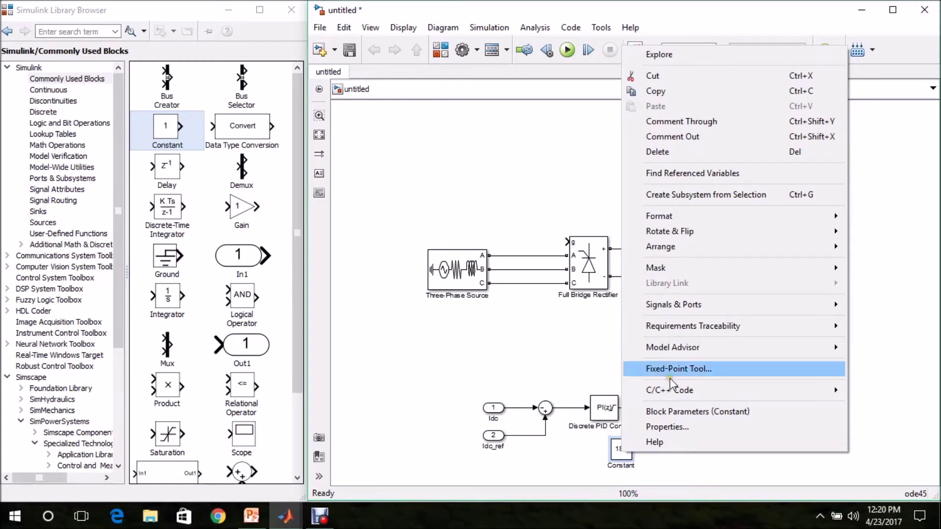
mouse_move(671, 354)
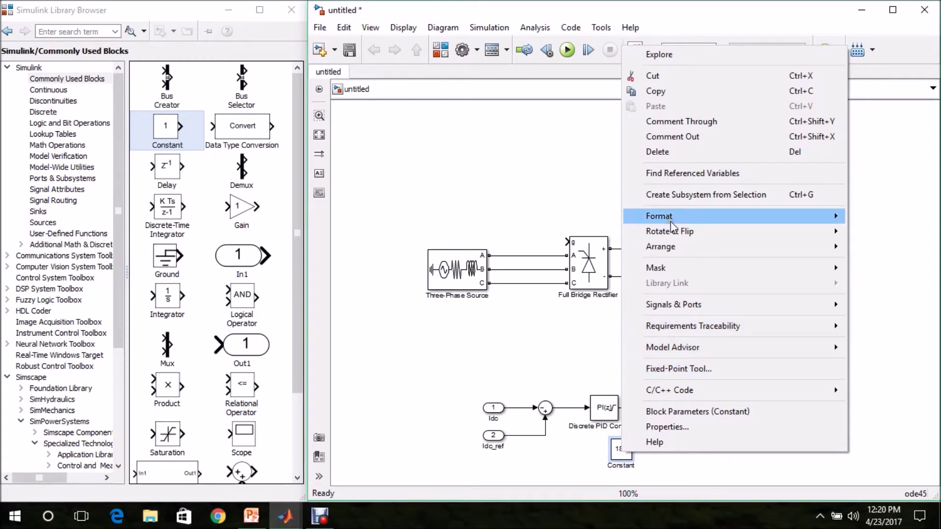
mouse_move(670, 221)
click(547, 291)
click(706, 431)
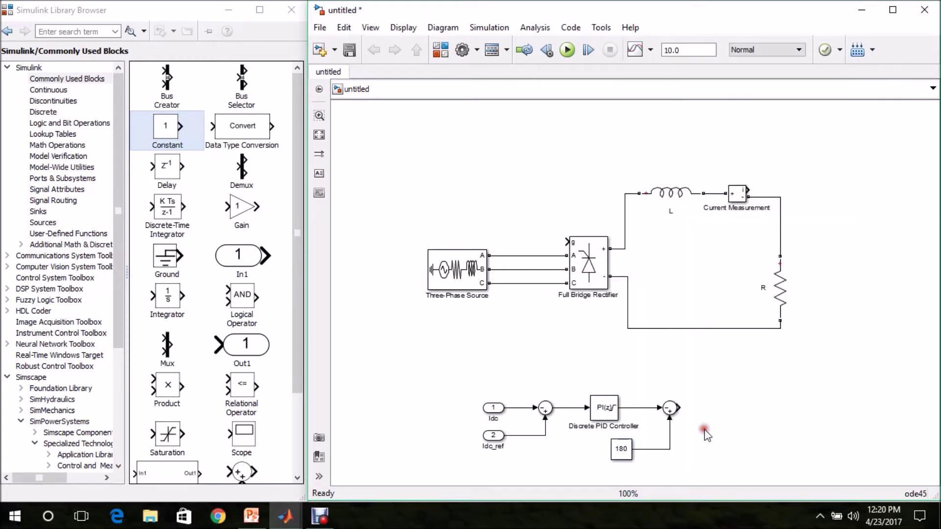
Add an Out1 port after the second Sum block, connect it to the Sum output and name it Alpha_order.
click(673, 411)
click(512, 399)
drag(244, 344, 726, 411)
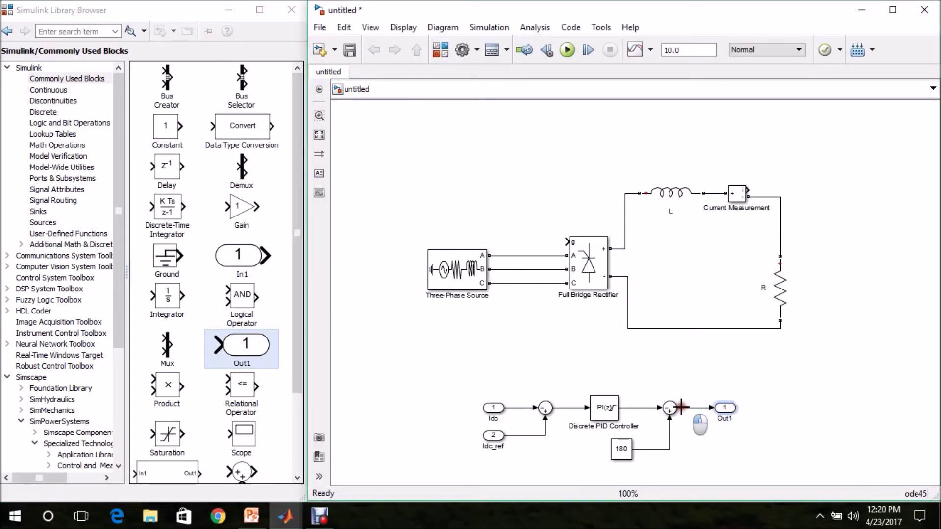
click(728, 418)
key(BackSpace)
key(BackSpace)
key(BackSpace)
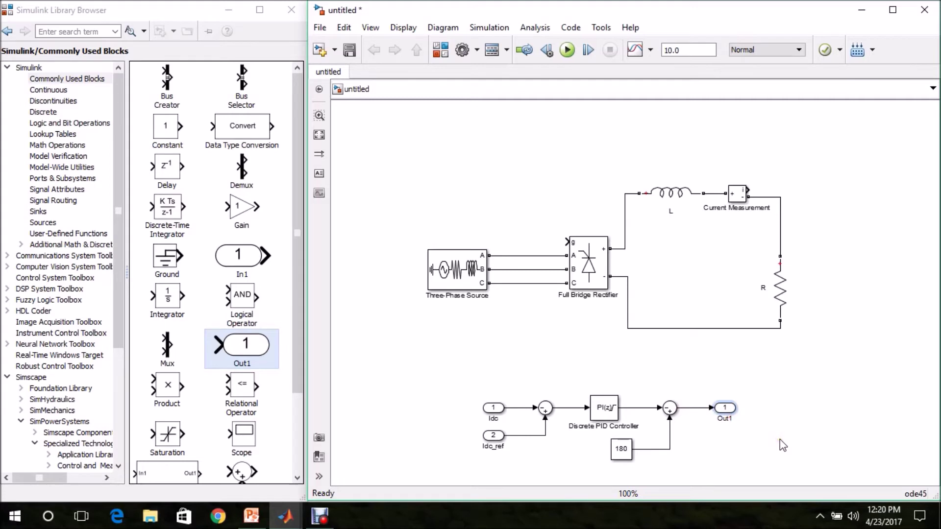
key(Delete)
text(Alpha_order)
click(781, 439)
Group the whole current control chain, from Idc and Idc_ref to Alpha_order, into a subsystem.
drag(774, 376, 472, 471)
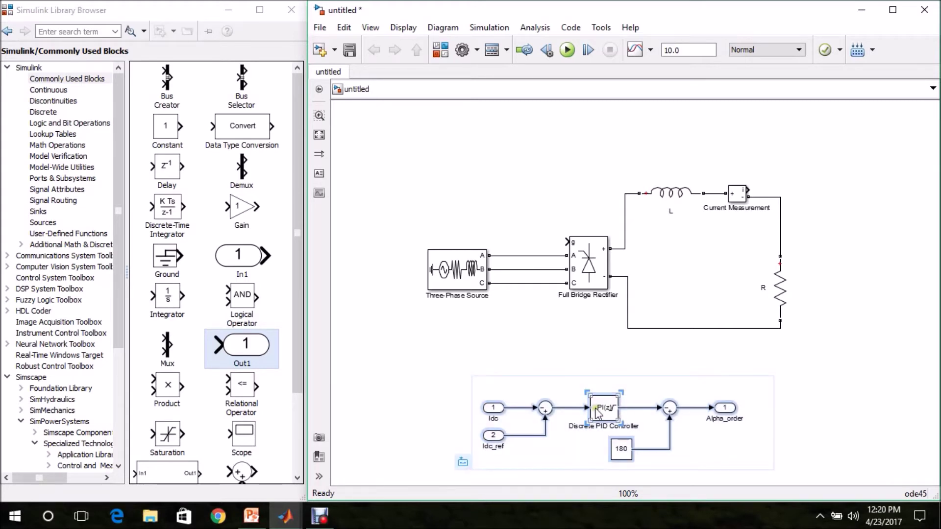
right_click(597, 413)
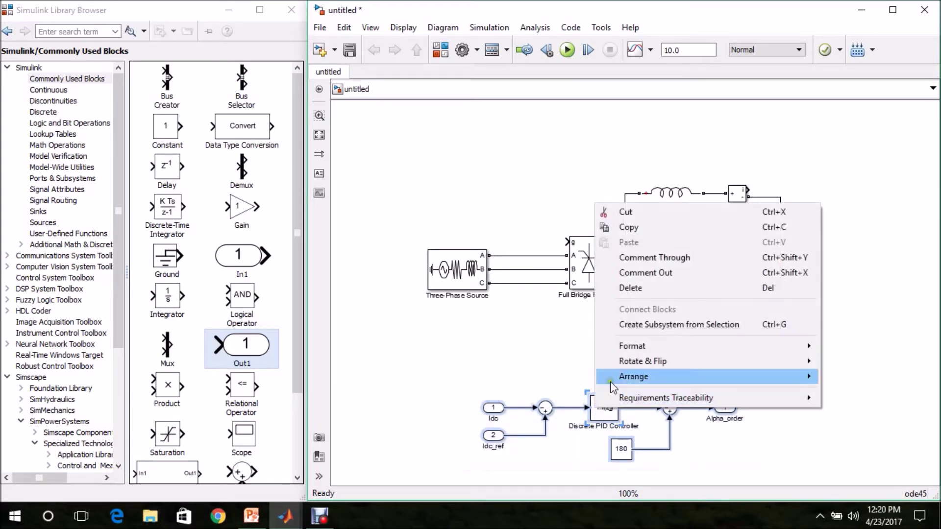
click(630, 331)
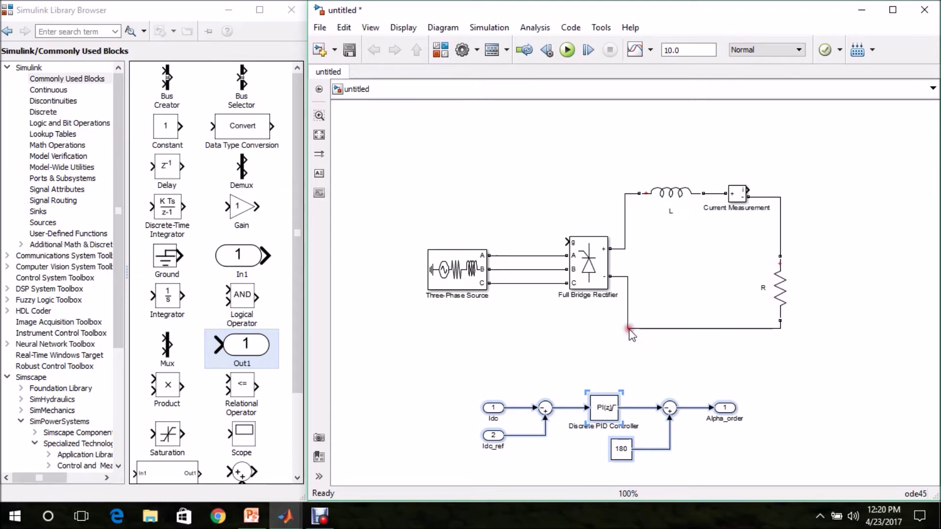
Delete the Idc, Idc_ref and Alpha_order ports left outside the subsystem, and widen and reposition its block below the three-phase source.
drag(641, 373, 761, 455)
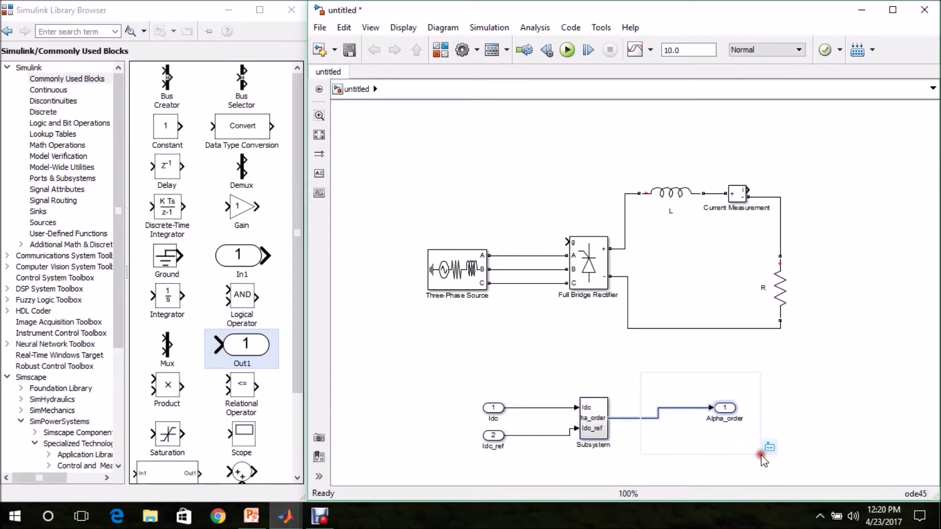
key(Delete)
drag(566, 386, 460, 463)
key(Delete)
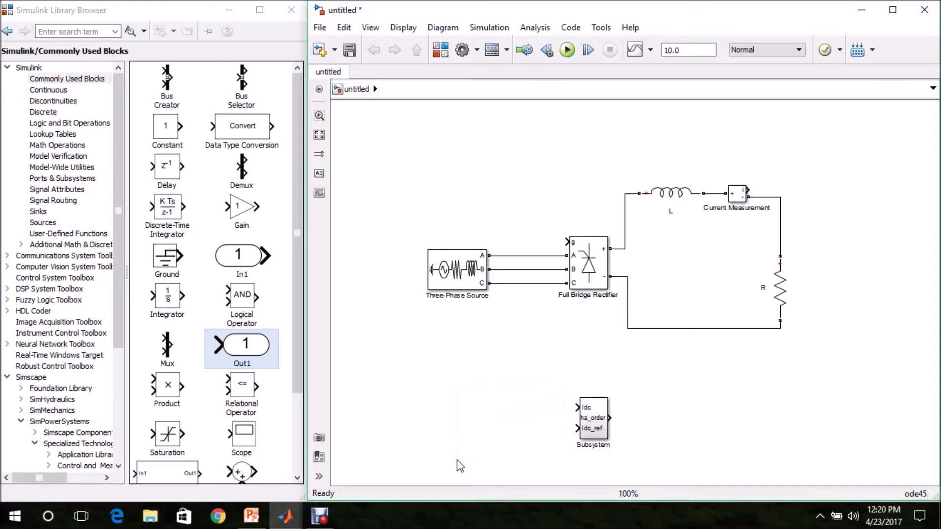
drag(575, 434, 546, 402)
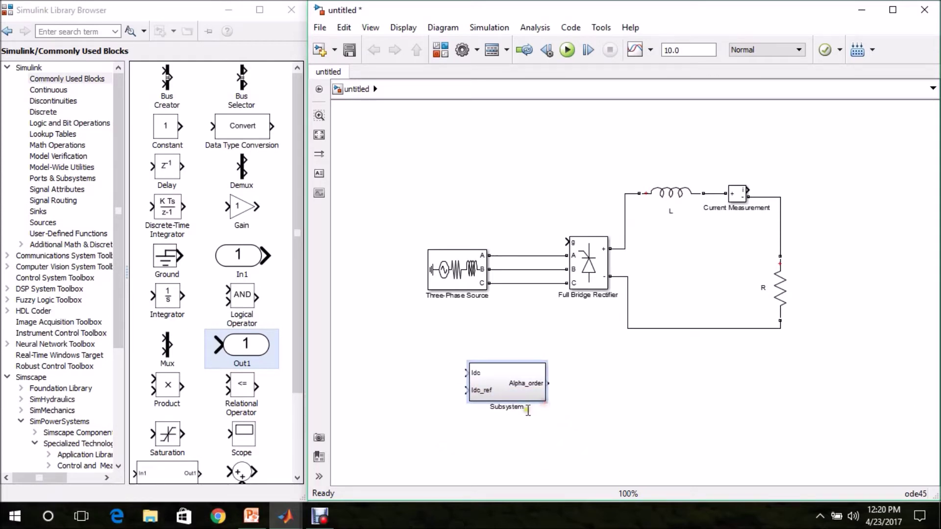
Rename the current control subsystem as Alpha Order.
click(524, 407)
text(Alpha Order)
click(590, 430)
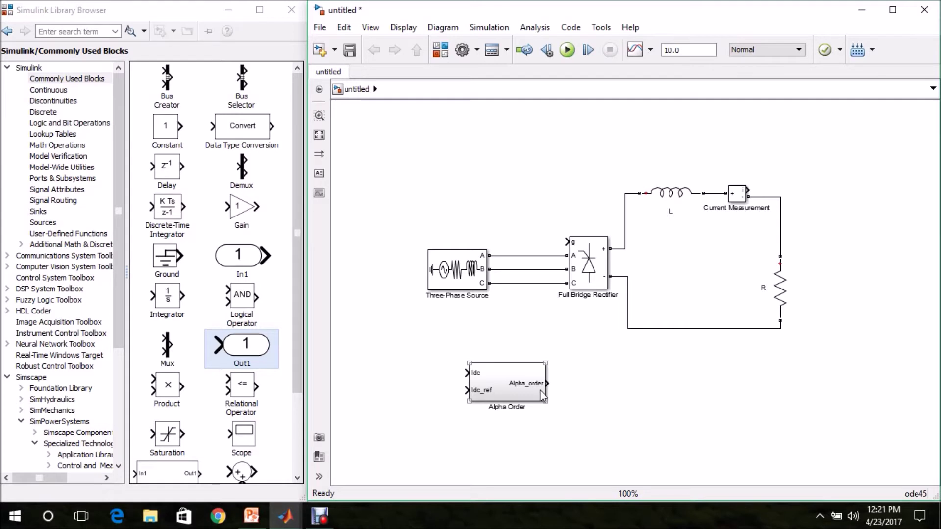
Add a Pulse Generator (Thyristor, 6-Pulse) block beside the Alpha Order subsystem and connect Alpha_order to its alpha input.
click(582, 290)
click(296, 287)
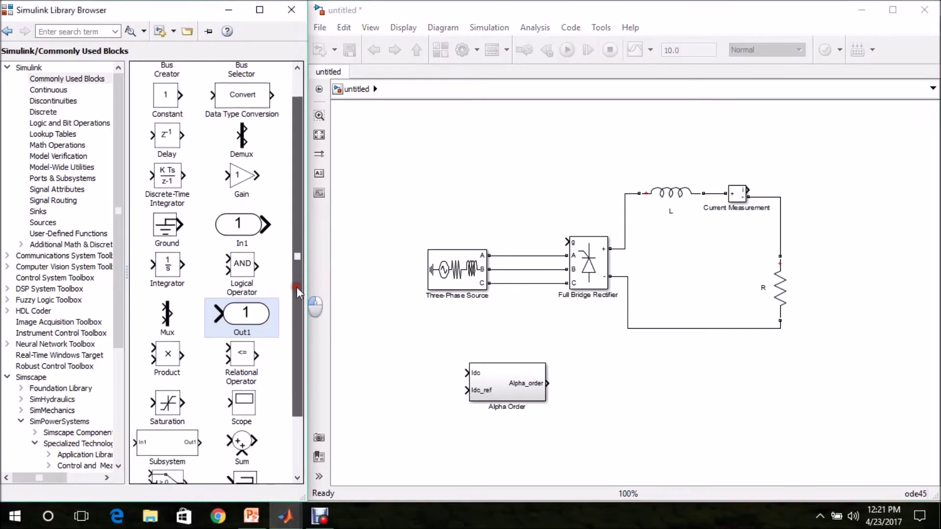
scroll(122, 284, down, 1)
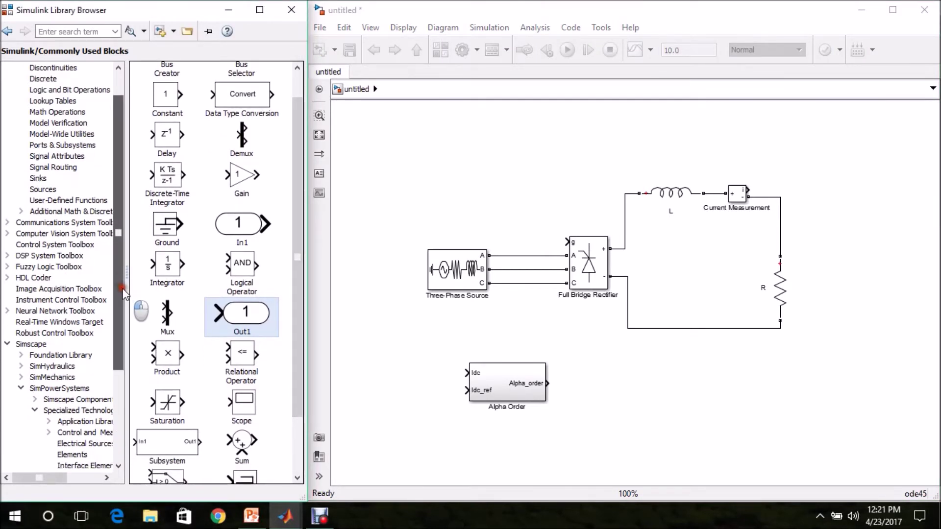
scroll(123, 289, down, 3)
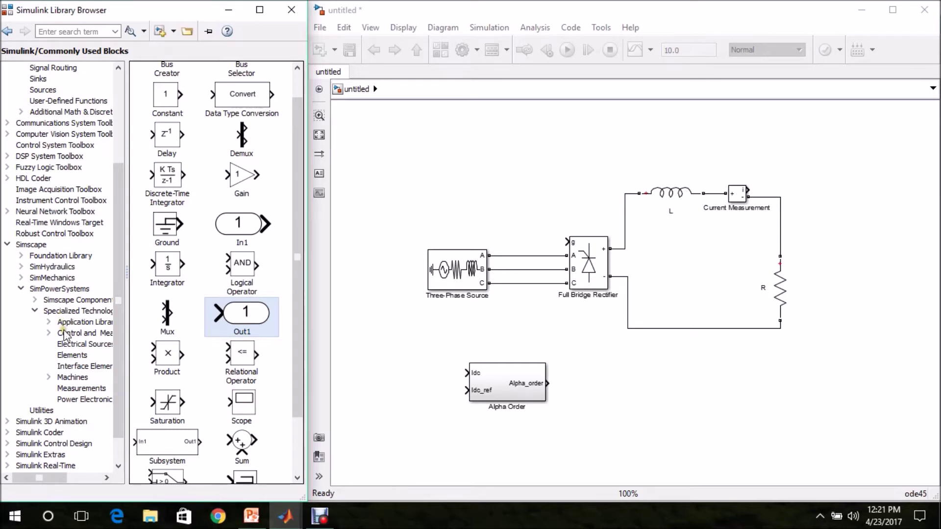
click(64, 334)
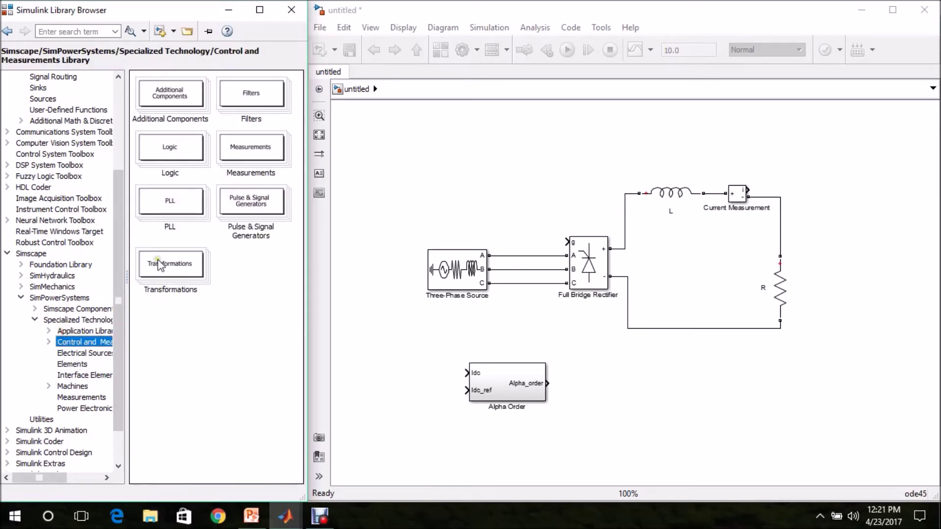
double_click(251, 205)
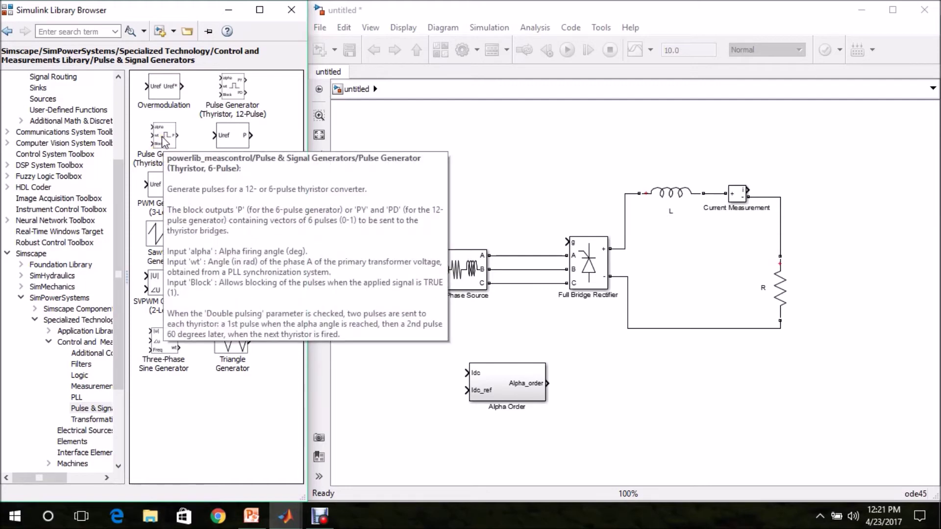
drag(163, 142, 632, 398)
click(573, 384)
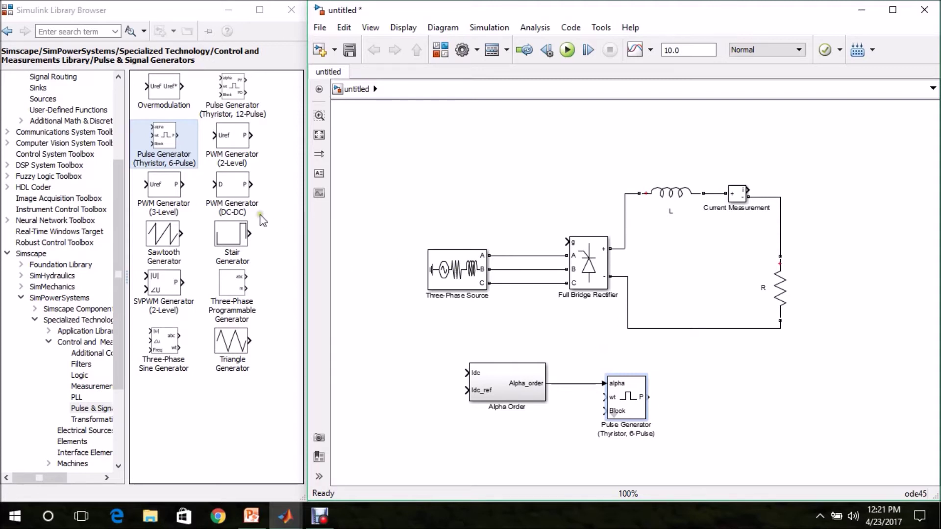
Review the parameters and input descriptions of the 6-pulse Pulse Generator without changing them.
click(610, 400)
double_click(611, 400)
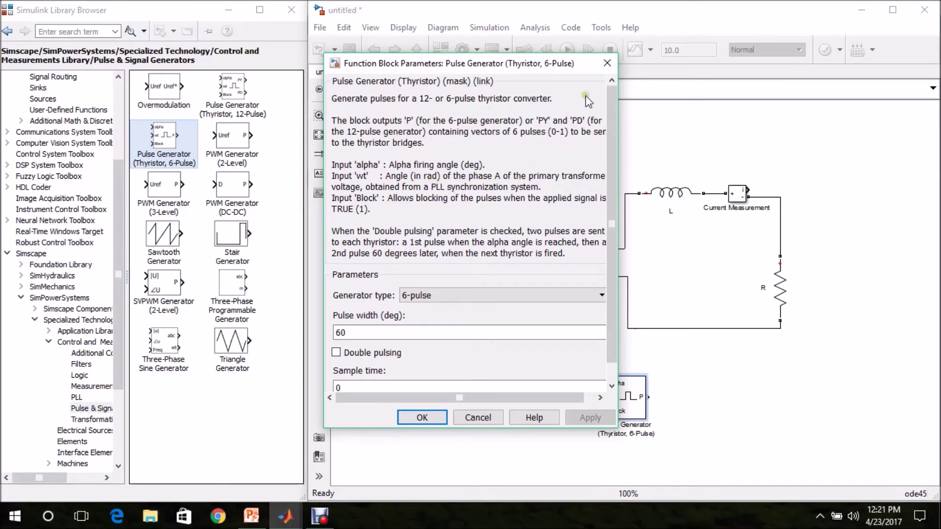
click(607, 63)
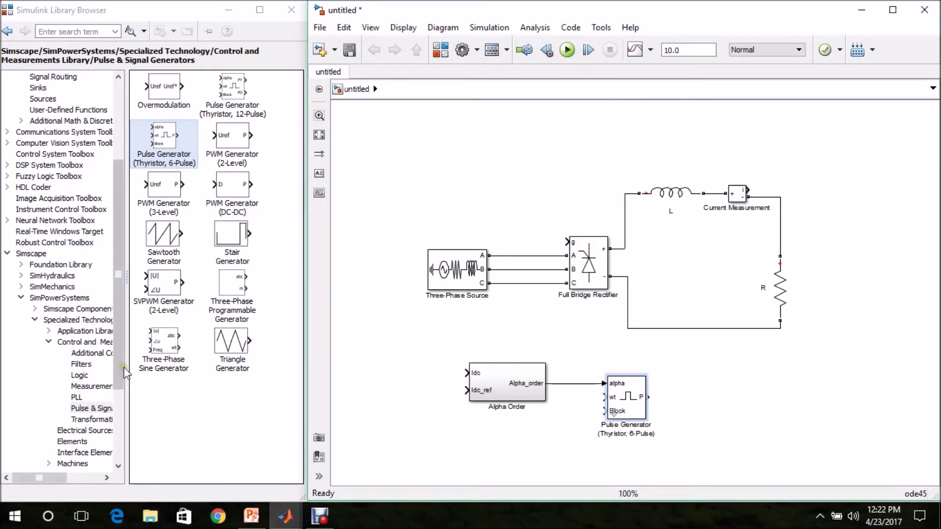
Add a Voltage Measurement block below the source lines, wiring its positive terminal to phase A and its negative terminal to a new Ground block.
drag(120, 375, 121, 417)
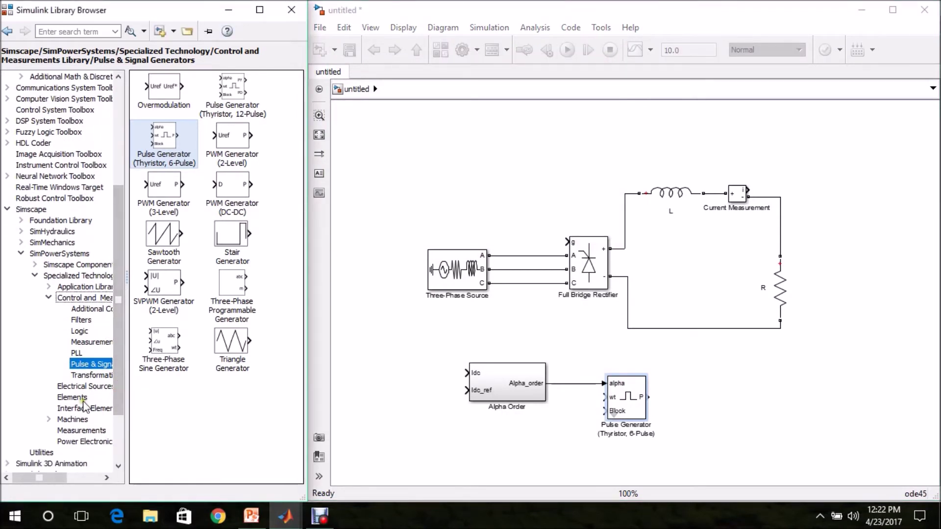
click(89, 343)
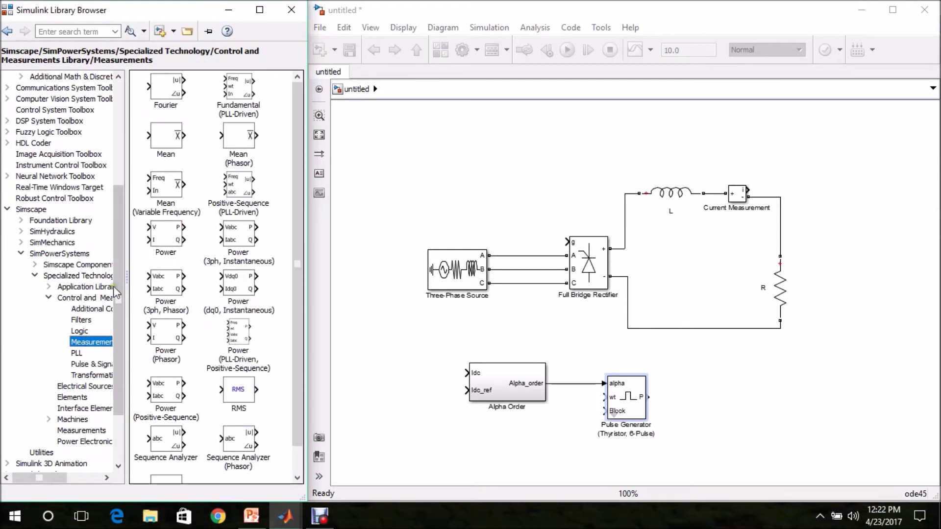
click(49, 298)
click(70, 355)
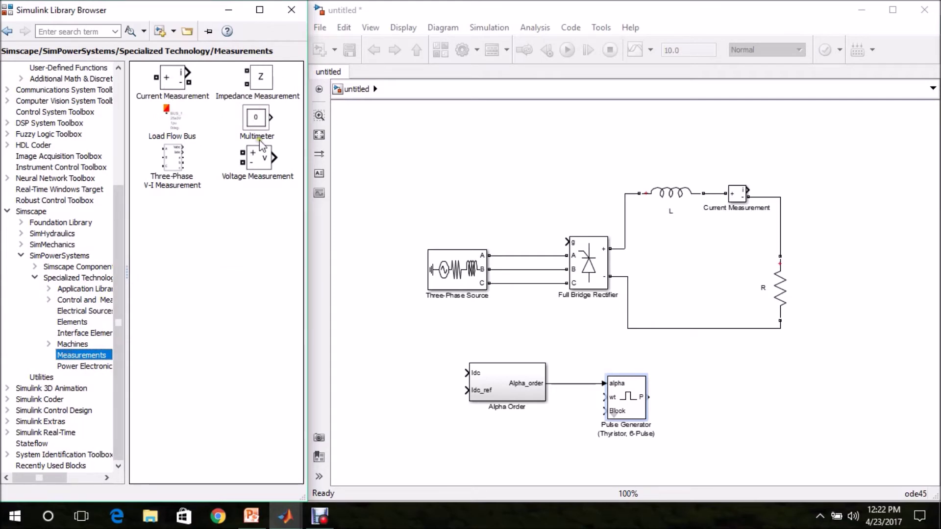
drag(258, 156, 522, 311)
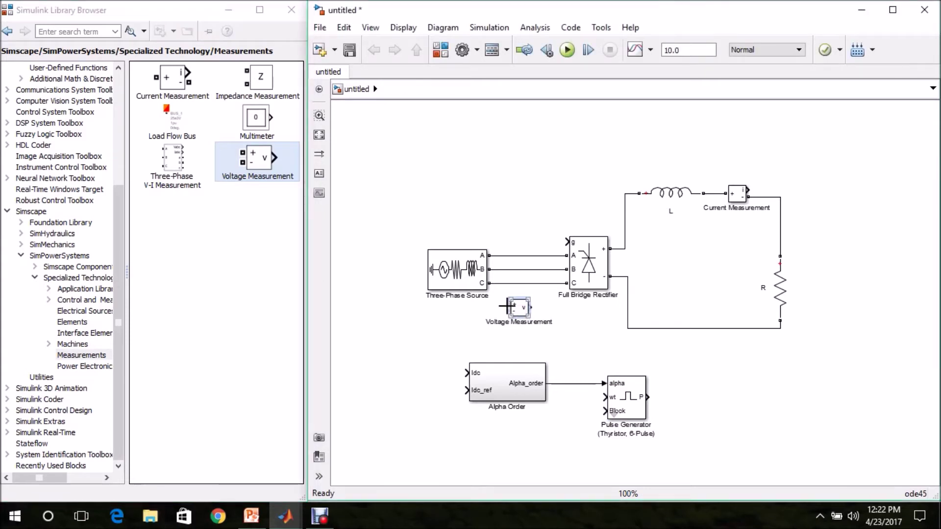
drag(508, 304, 502, 256)
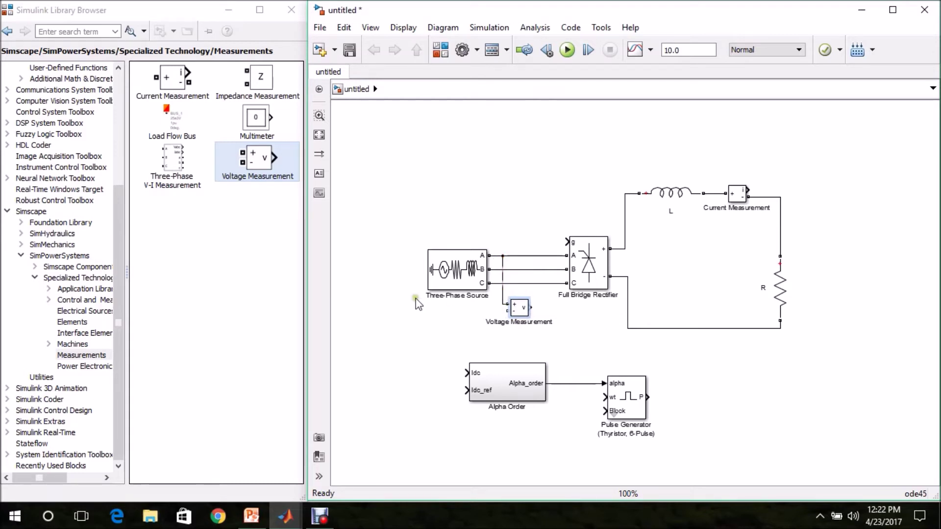
click(68, 322)
drag(177, 216, 507, 311)
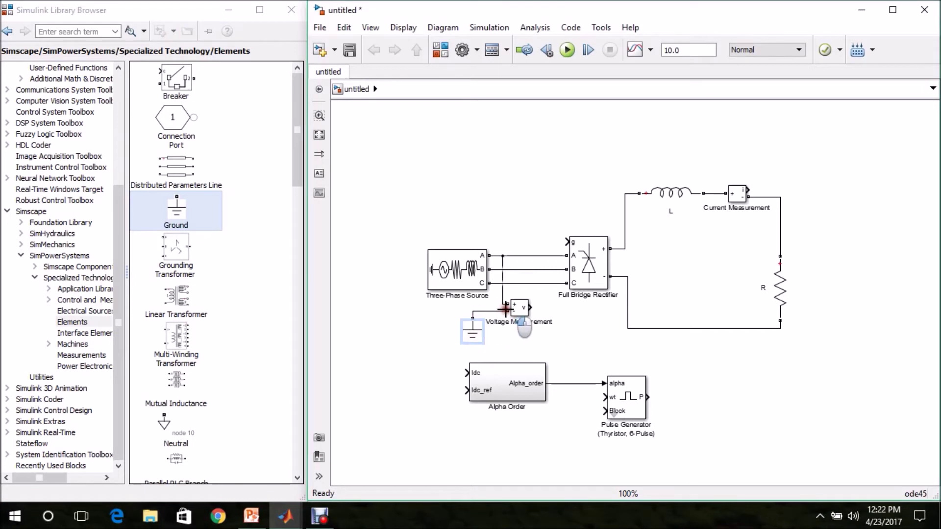
Move the Alpha Order subsystem and the Pulse Generator together to the area below the rectifier circuit.
drag(659, 366, 515, 428)
drag(521, 394, 645, 377)
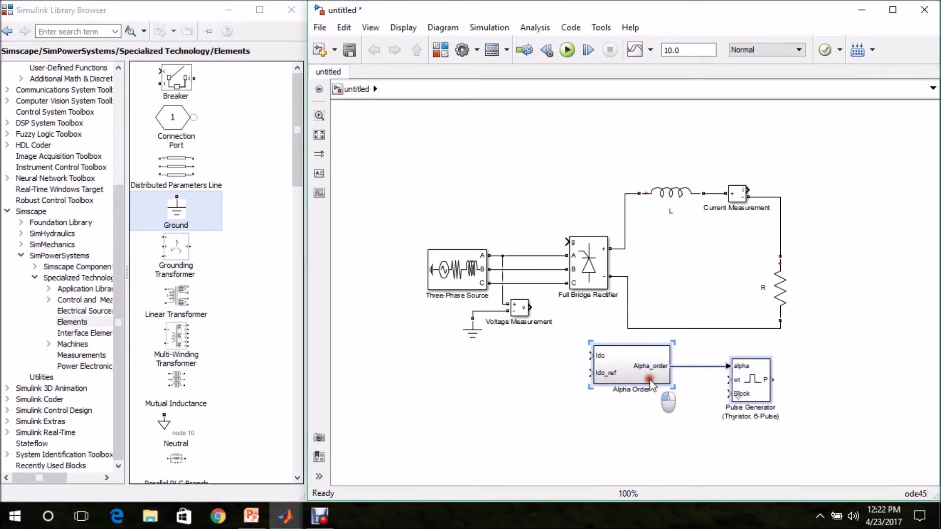
click(591, 426)
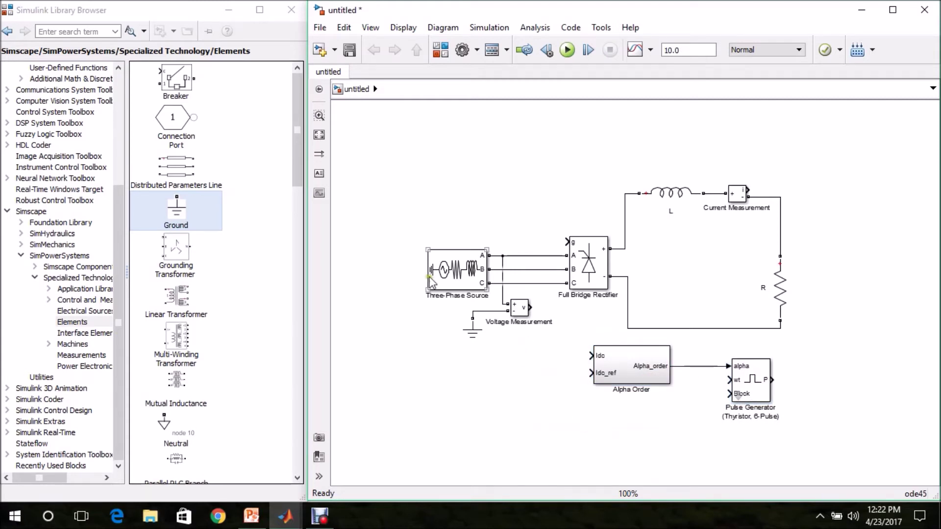
Add a single-phase PLL block below the Alpha Order subsystem and connect its wt output to the Pulse Generator's wt input.
click(87, 322)
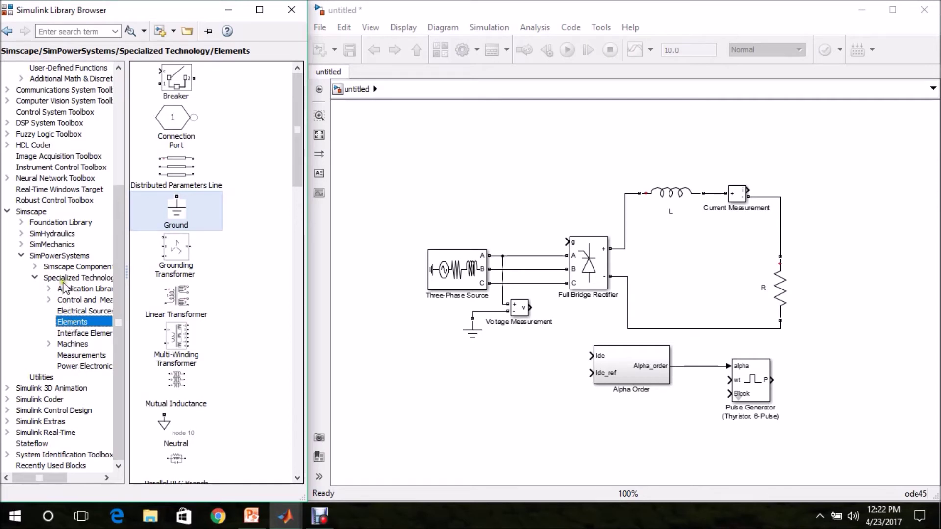
click(64, 301)
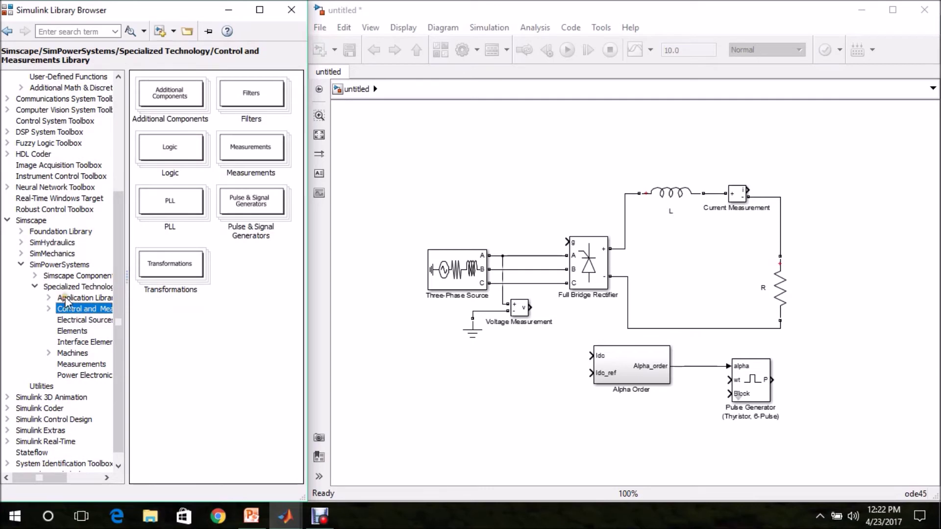
double_click(178, 208)
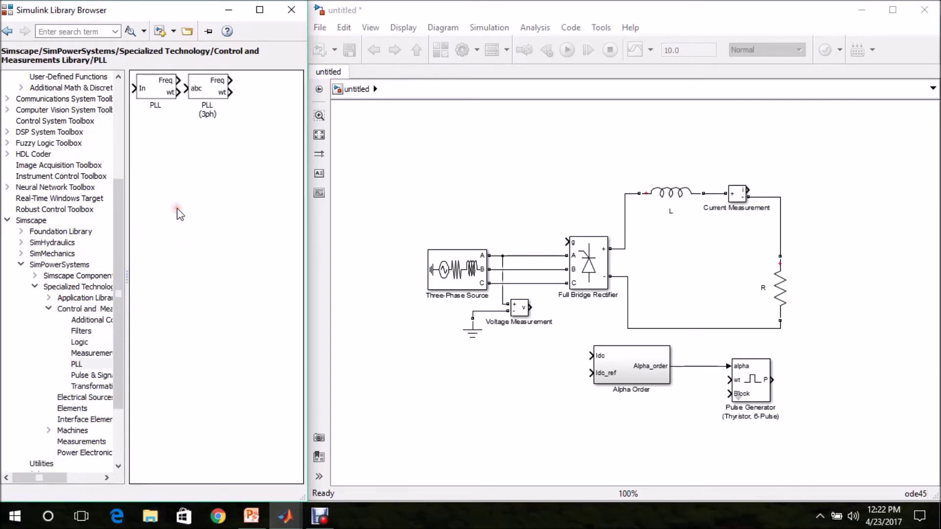
drag(165, 98, 653, 412)
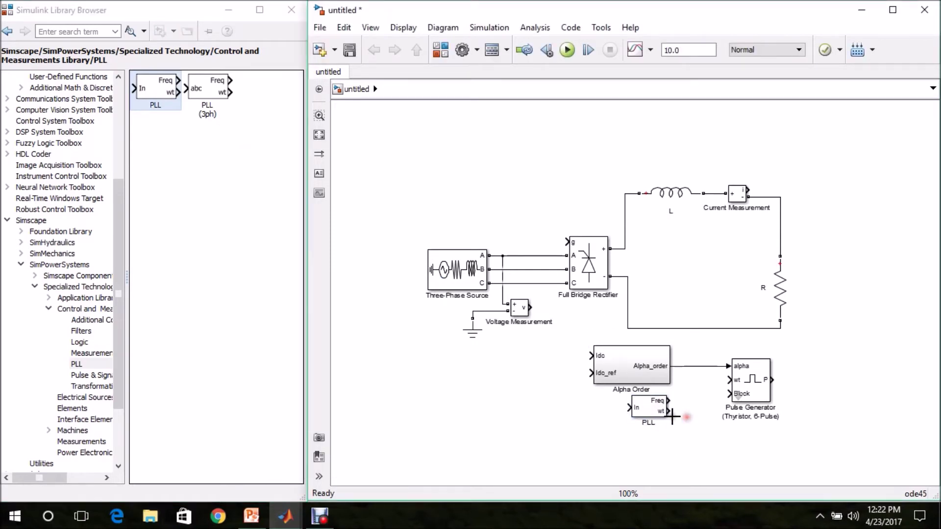
drag(669, 411, 696, 400)
drag(709, 393, 734, 382)
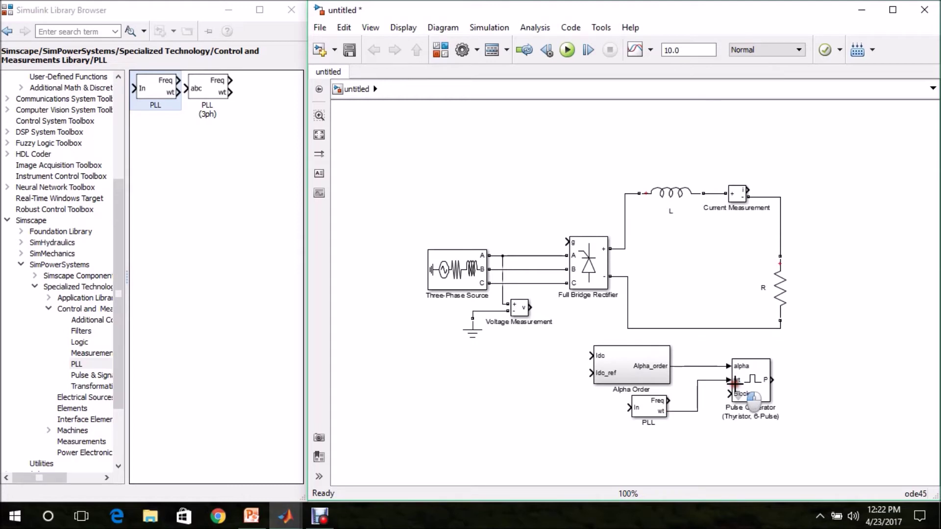
Connect the Voltage Measurement output to the PLL's In port.
click(663, 413)
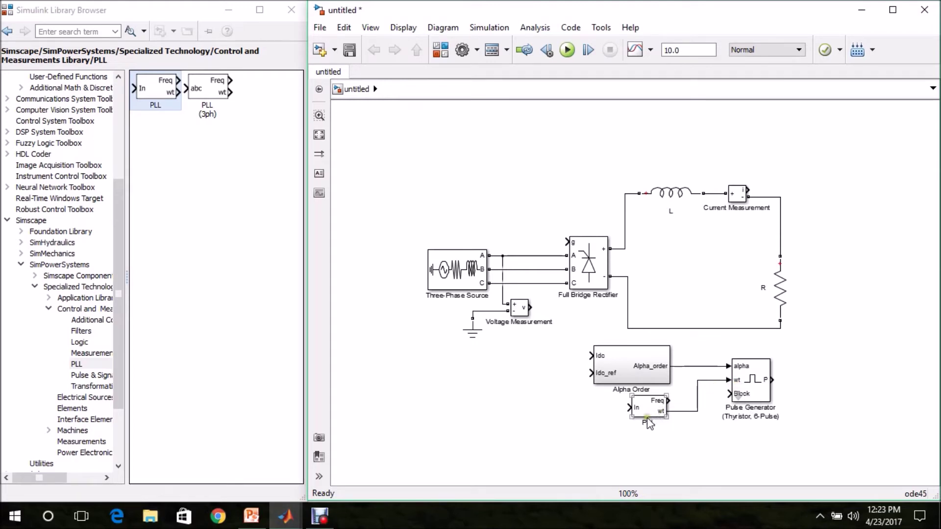
click(715, 403)
click(652, 413)
mouse_move(624, 408)
mouse_down()
mouse_move(556, 388)
mouse_move(532, 321)
mouse_move(557, 343)
mouse_up()
click(616, 355)
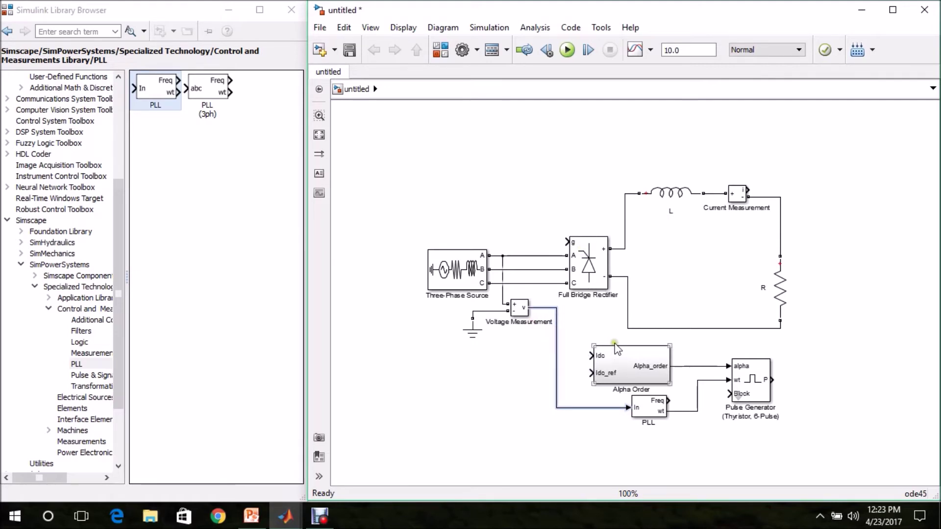
click(621, 339)
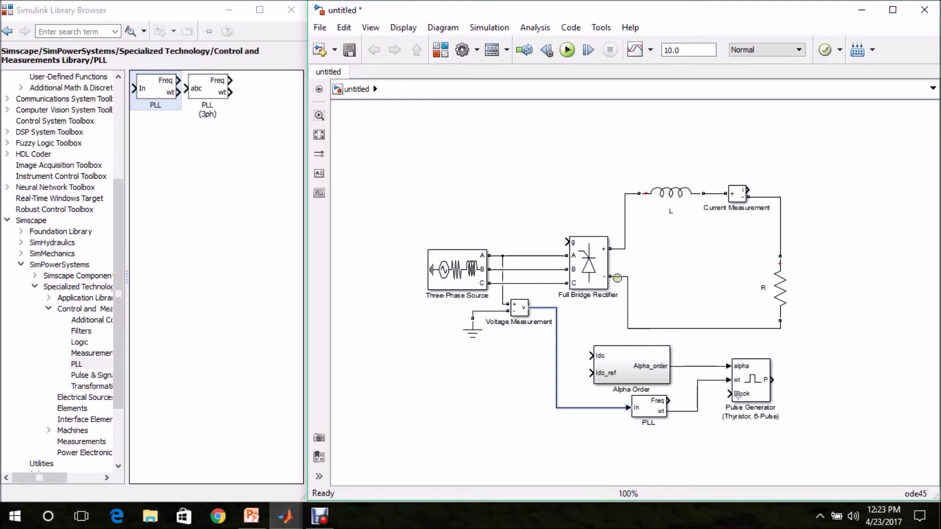
Shift the Full Bridge Rectifier and its whole RL load circuit to the right, beyond the Pulse Generator.
drag(595, 165, 788, 337)
key(Right)
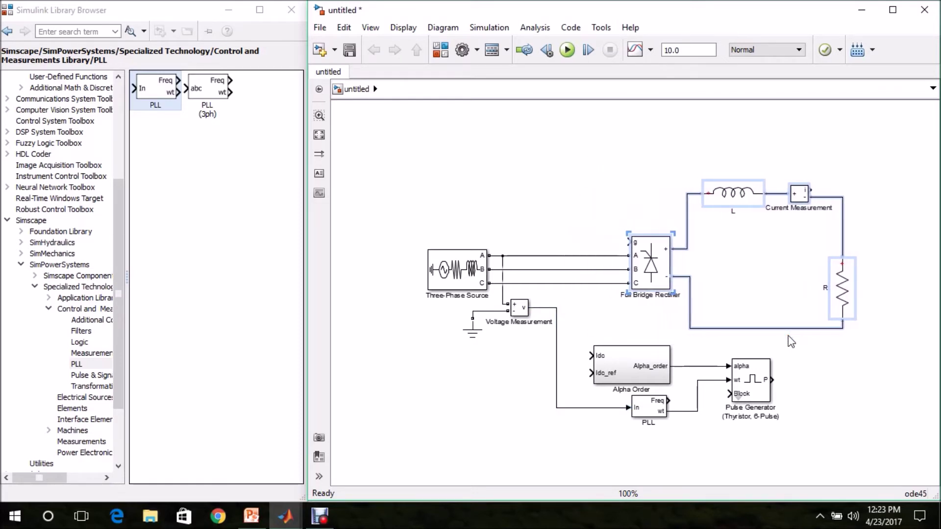
key(Right)
key(Right)
key(Right)
key(Right)
key(Right)
key(Right)
key(Right)
key(Right)
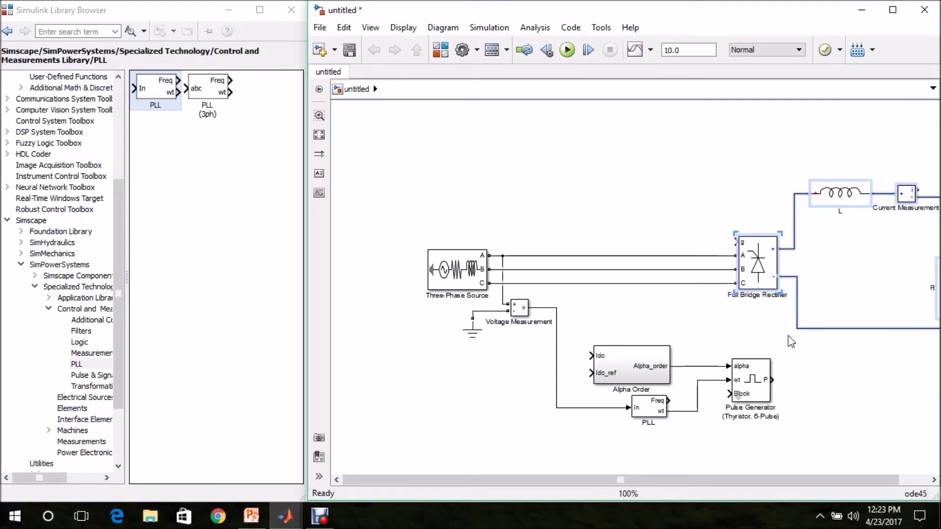
key(Right)
key(Right)
key(Right)
key(Right)
key(Right)
key(Right)
key(Right)
key(Right)
key(Right)
key(Right)
key(Right)
key(Right)
key(Right)
key(Right)
key(Right)
key(Right)
key(Right)
key(Right)
key(Right)
key(Right)
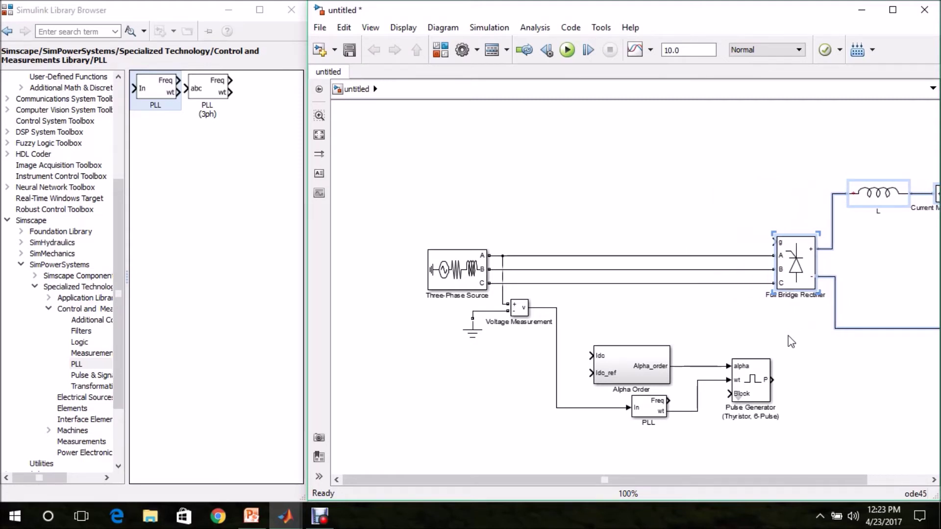
Shift the Alpha Order, PLL and Pulse Generator blocks together slightly to the right, keeping them before the rectifier.
drag(784, 328, 620, 449)
key(Right)
key(Right)
key(Right)
key(Right)
key(Right)
key(Right)
key(Right)
key(Right)
key(Right)
key(Right)
key(Right)
key(Right)
key(Right)
key(Right)
key(Right)
key(Right)
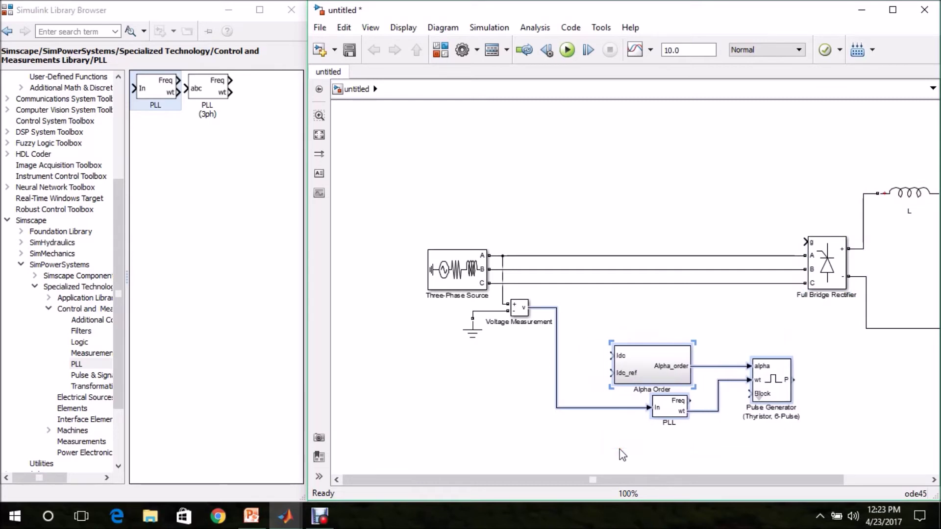
click(864, 425)
Nudge the Full Bridge Rectifier slightly right and connect the Pulse Generator's P output to its g gate input.
click(823, 290)
key(Right)
key(Right)
key(Right)
key(Right)
key(Right)
key(Right)
key(Right)
key(Right)
key(Right)
key(Right)
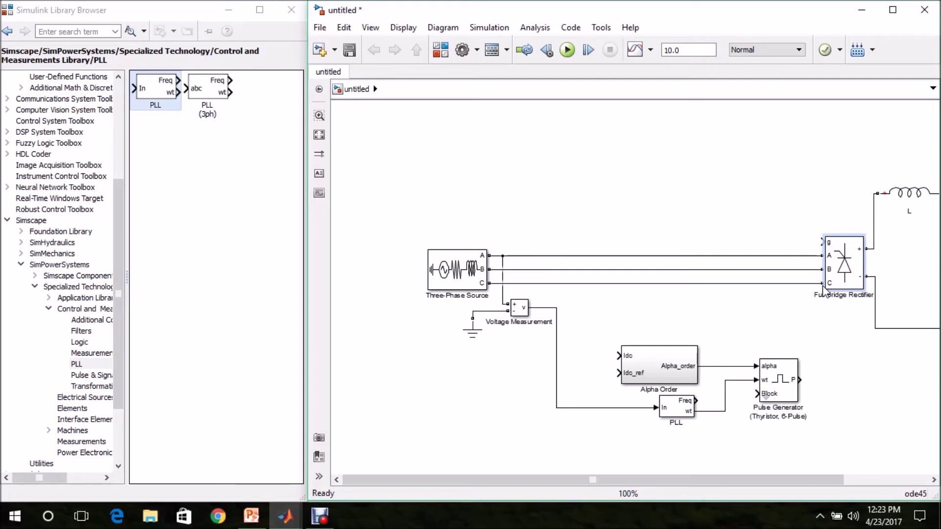
click(791, 380)
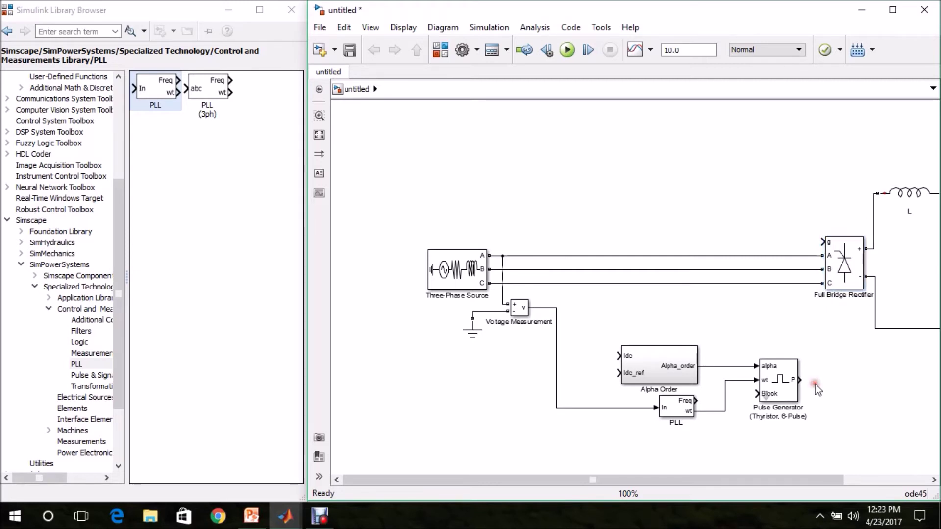
drag(800, 379, 824, 240)
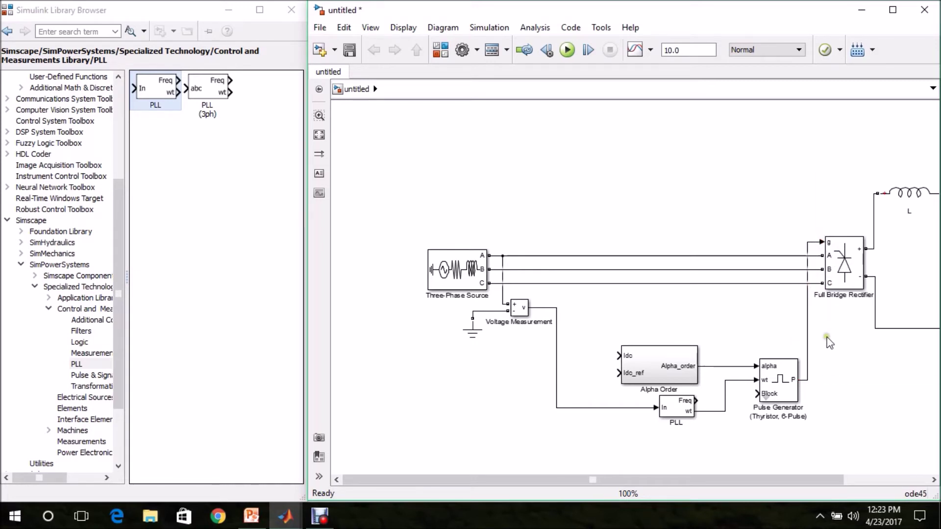
Add a Goto block from the Signal Routing library and connect it to the Current Measurement's i output.
click(617, 483)
drag(618, 483, 751, 493)
click(875, 196)
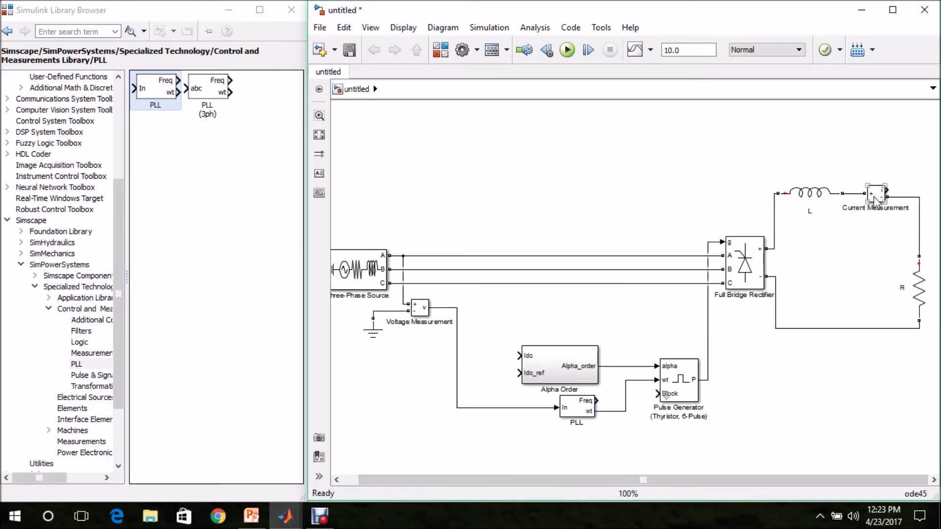
click(526, 357)
click(519, 399)
drag(125, 254, 119, 121)
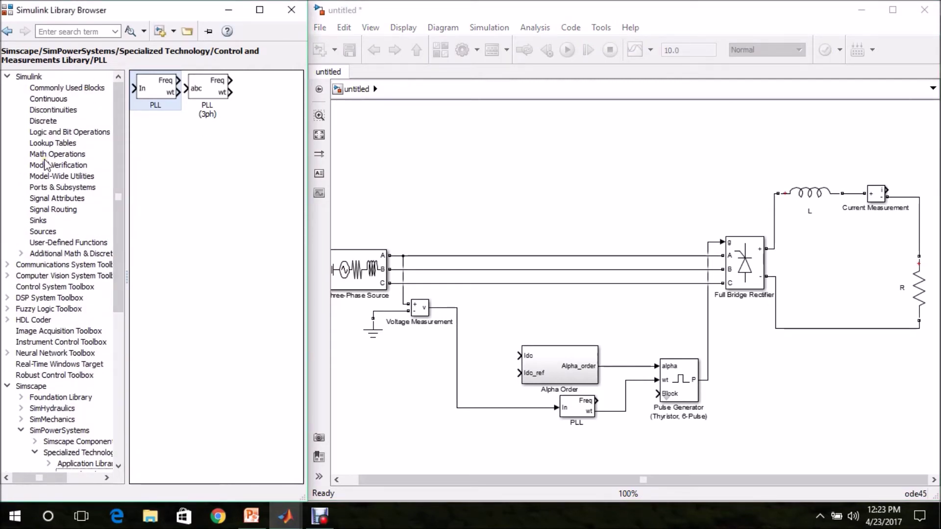
click(44, 209)
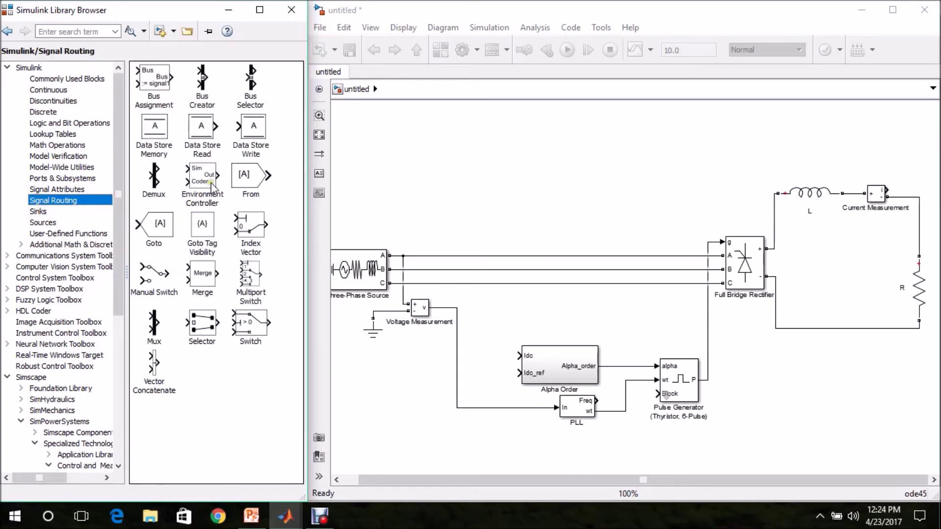
drag(162, 218, 884, 183)
click(924, 166)
Set the Goto block's tag to Idc and hide its block name.
double_click(925, 166)
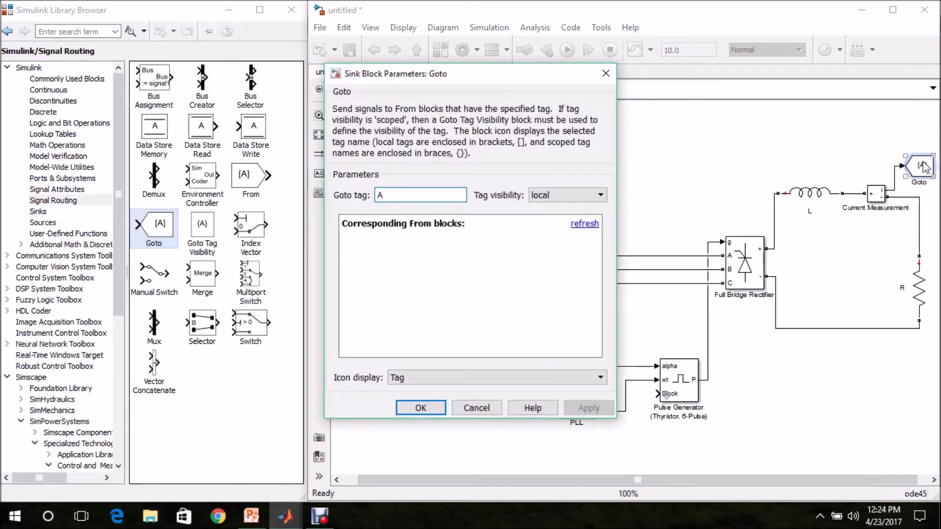
key(BackSpace)
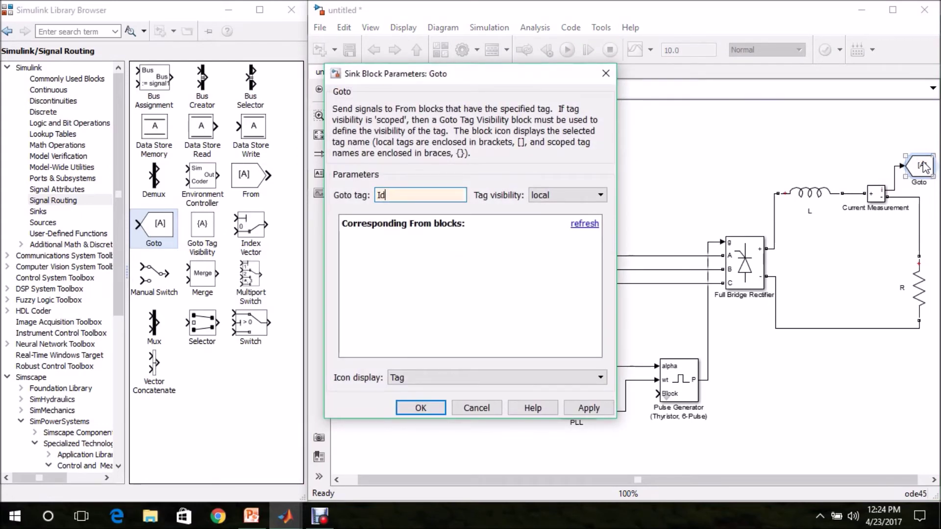
click(417, 407)
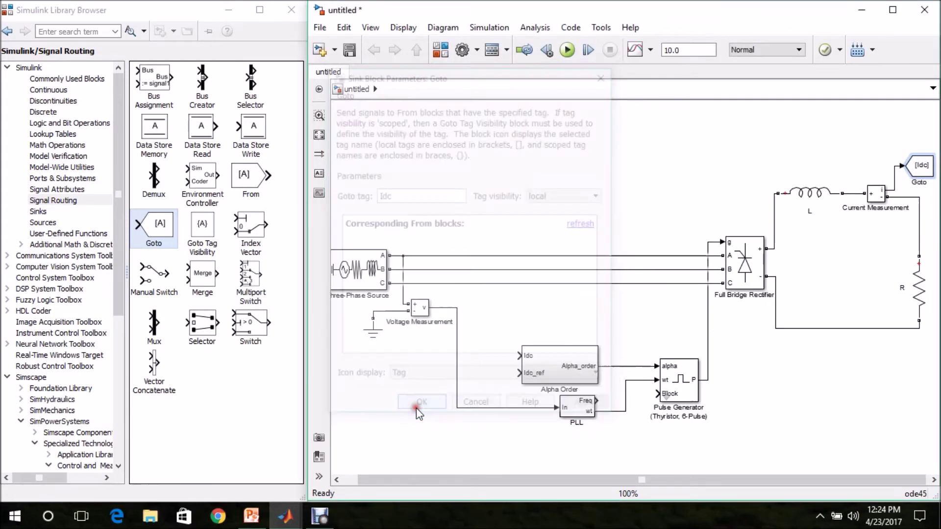
right_click(926, 168)
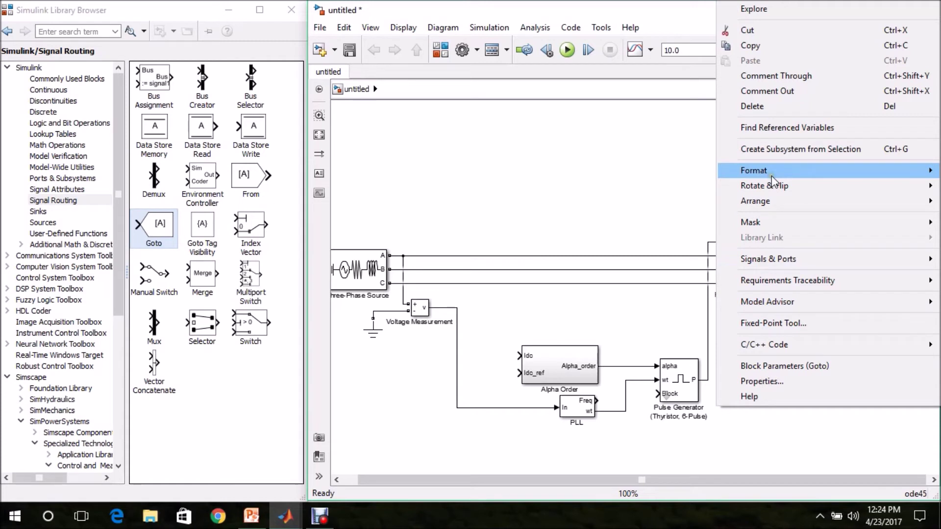
mouse_move(771, 176)
click(673, 245)
Add a From block for tag Idc, feed it into Alpha Order's Idc input and hide its block name.
click(927, 166)
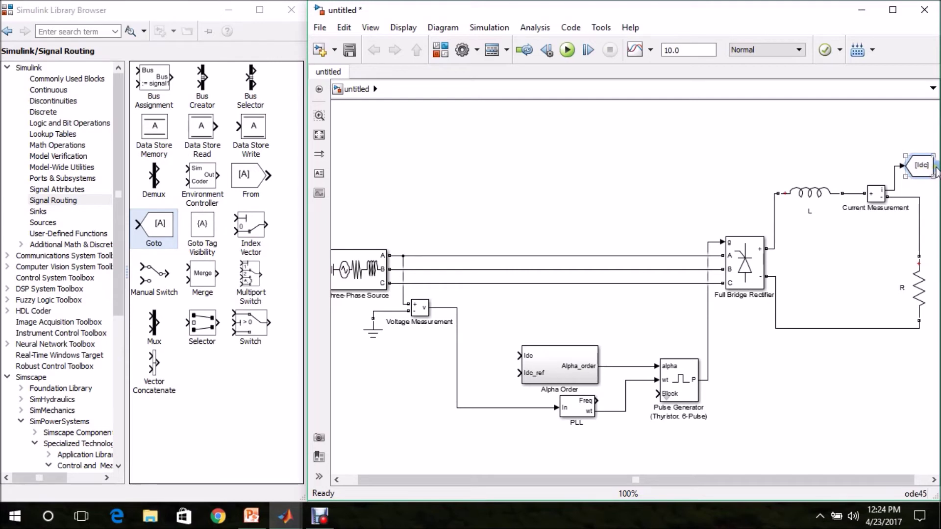
mouse_move(589, 351)
mouse_down()
mouse_move(505, 349)
mouse_move(481, 359)
mouse_move(518, 354)
mouse_up()
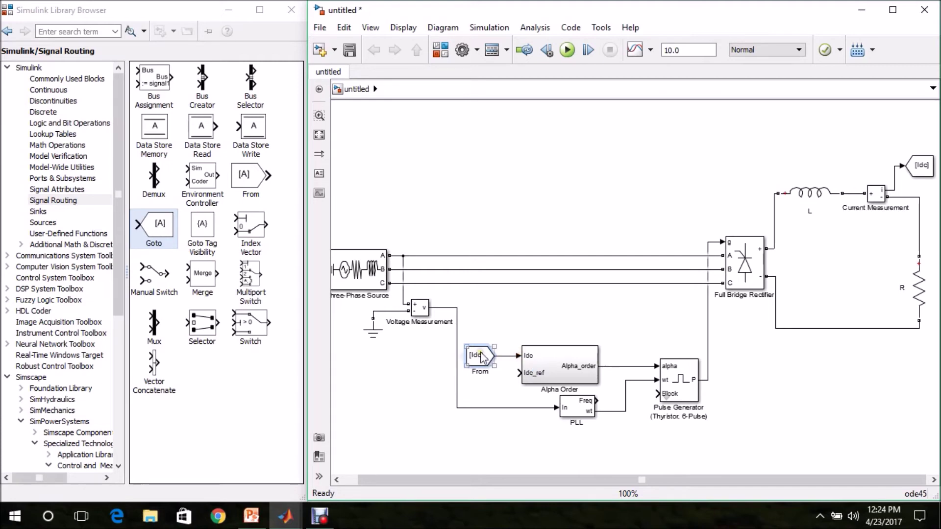
right_click(481, 351)
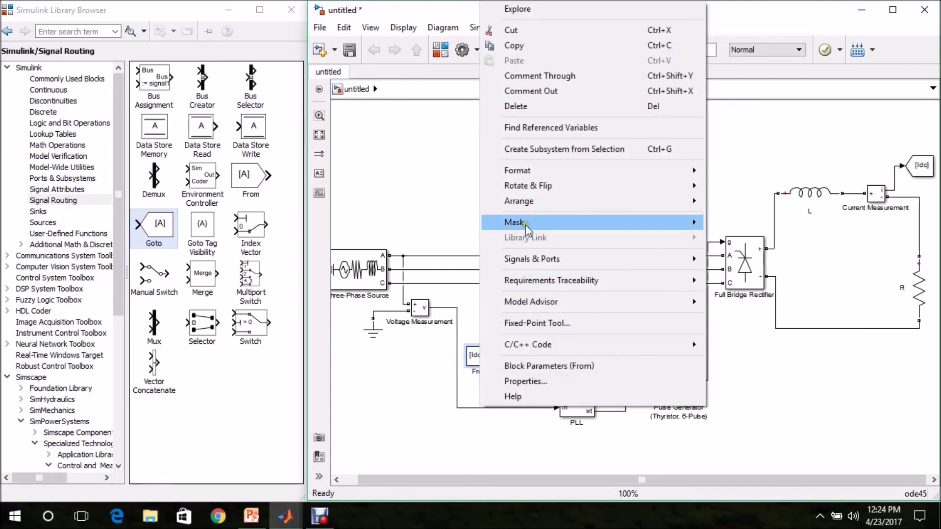
mouse_move(532, 174)
click(760, 245)
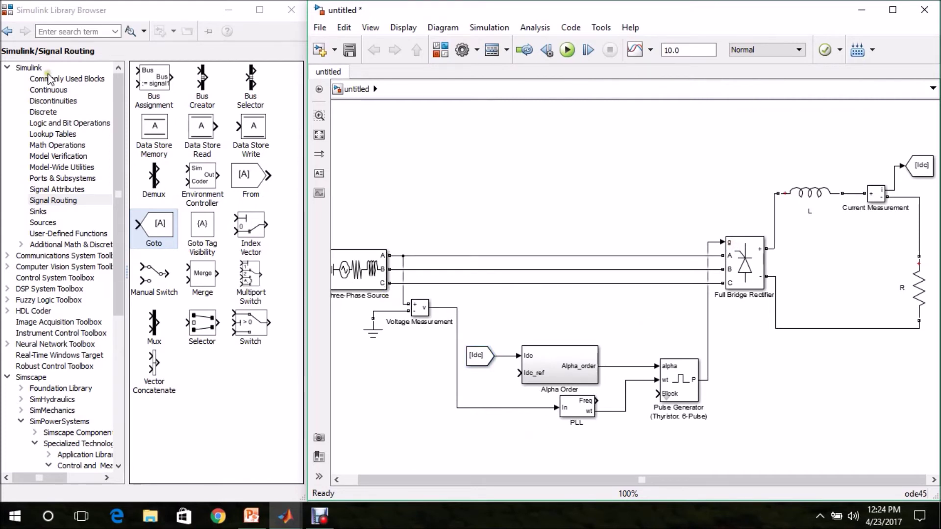
Connect a Constant block with value 300 to Alpha Order's Idc_ref input and rename it Ref Current.
click(64, 79)
drag(160, 125, 520, 373)
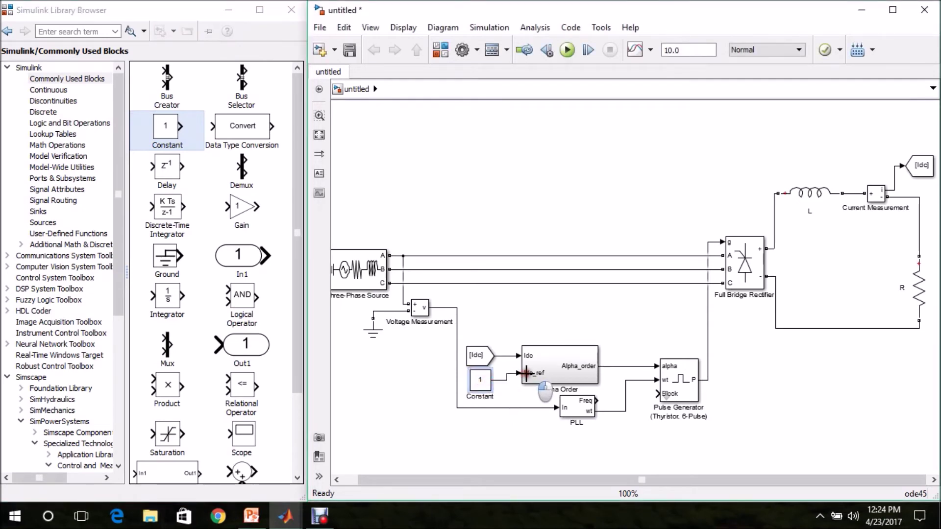
double_click(481, 381)
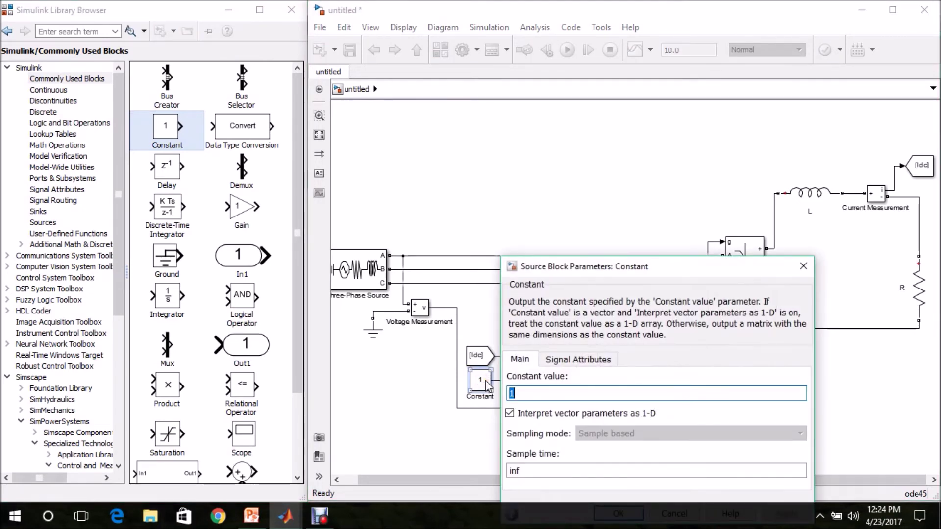
text(300)
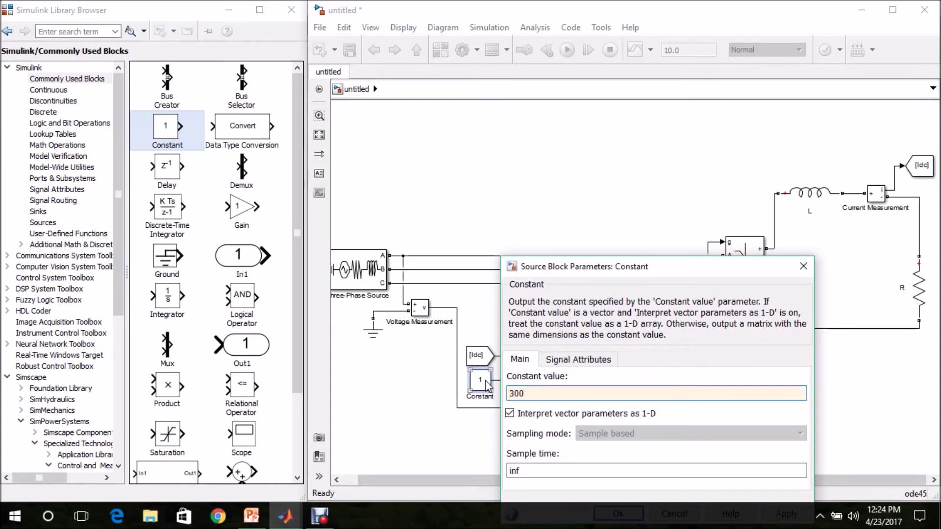
key(Return)
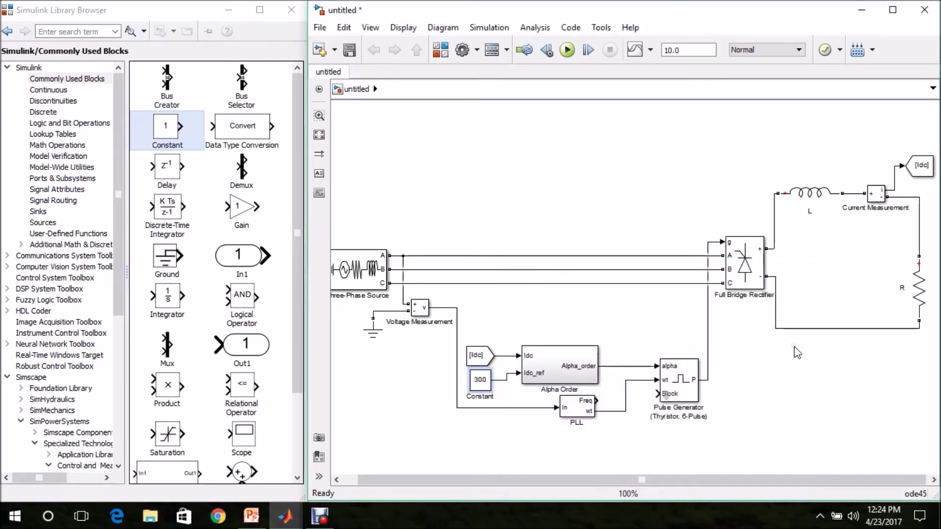
click(477, 387)
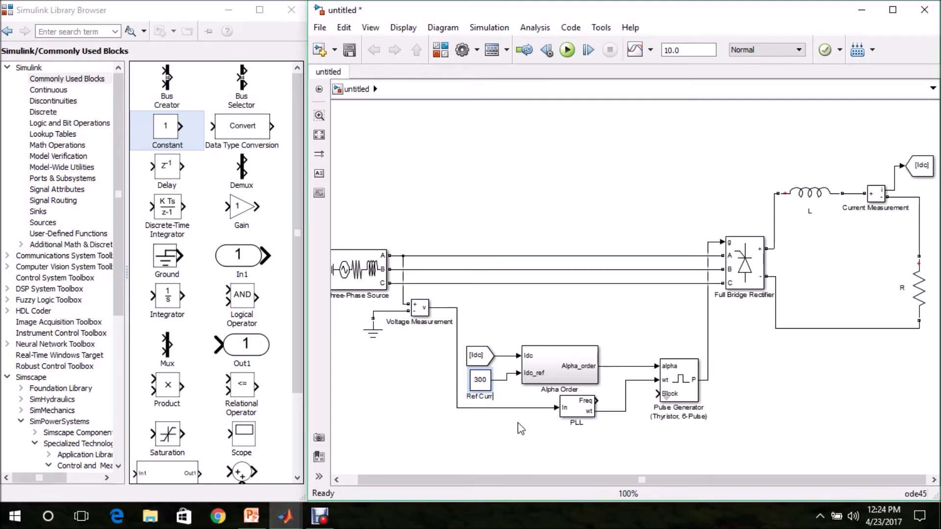
click(642, 461)
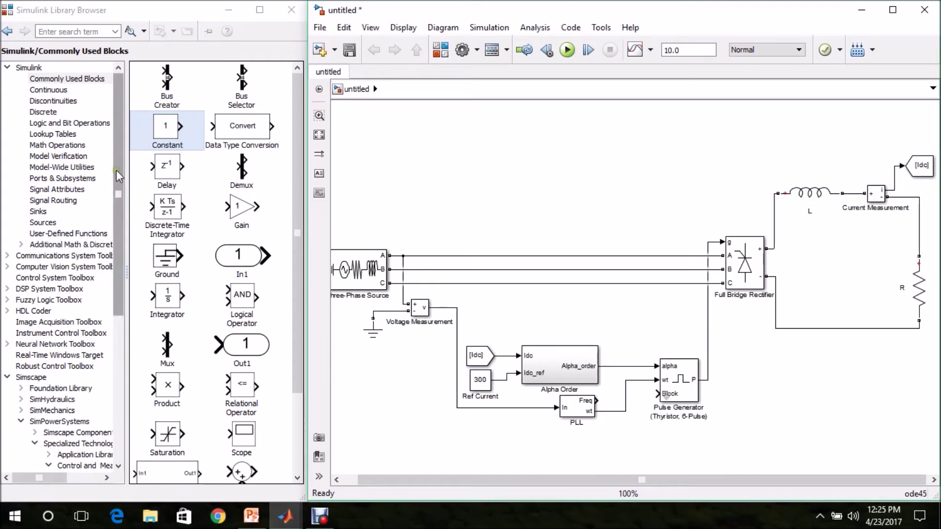
Find the Terminator block in the library and connect it to the PLL's Freq output, making room beside the PLL.
click(575, 408)
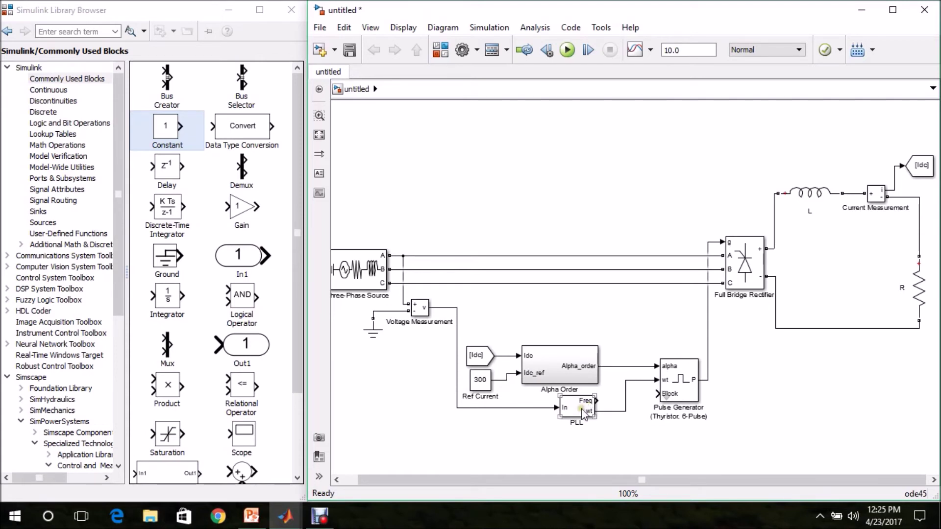
click(411, 294)
click(85, 31)
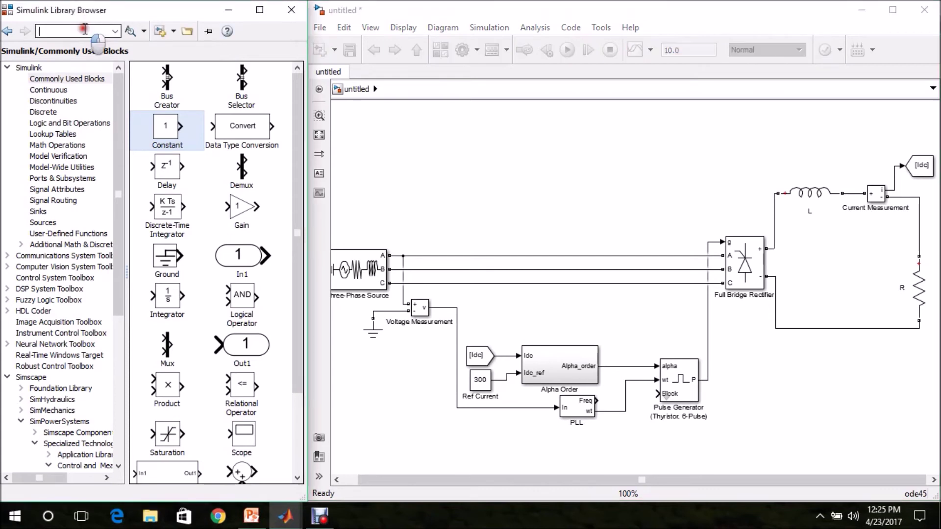
text(terminato)
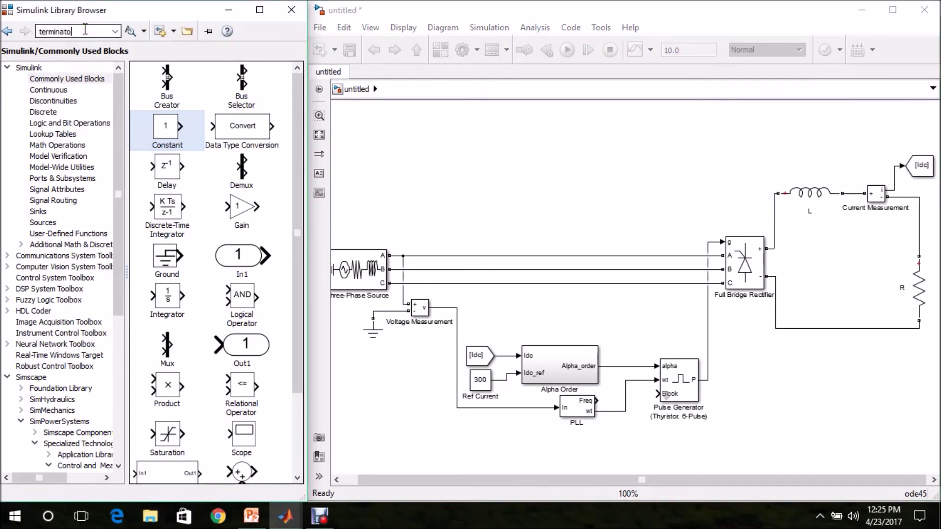
text(r)
key(Return)
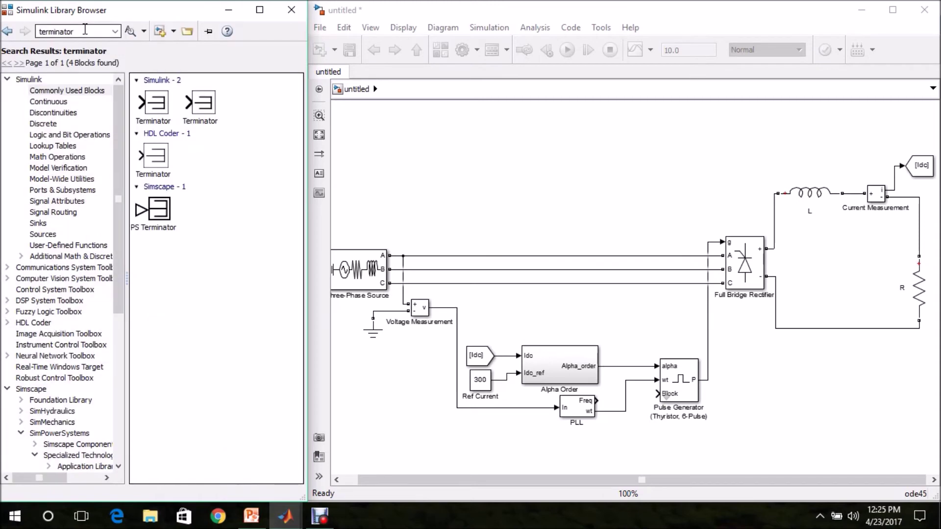
drag(152, 103, 558, 325)
drag(604, 380, 604, 402)
click(590, 406)
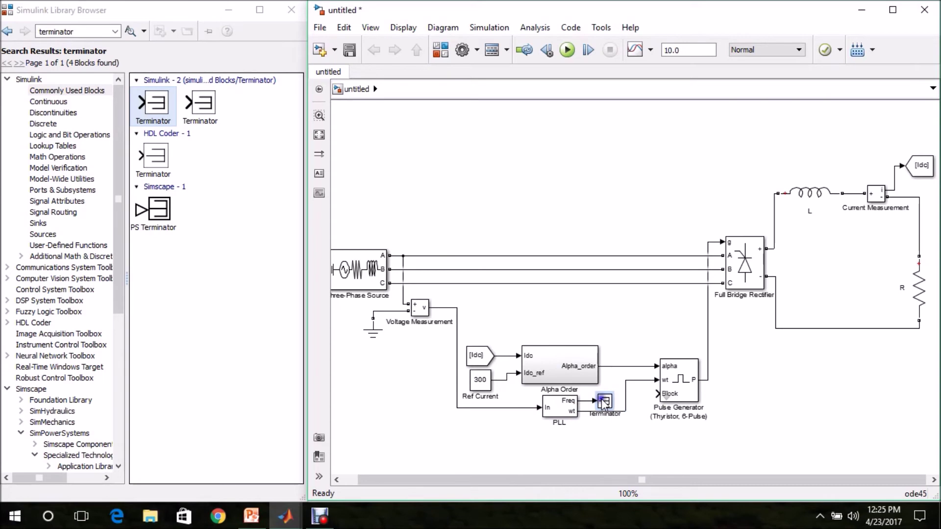
Hide the block name of the Terminator at the PLL's Freq output.
right_click(604, 404)
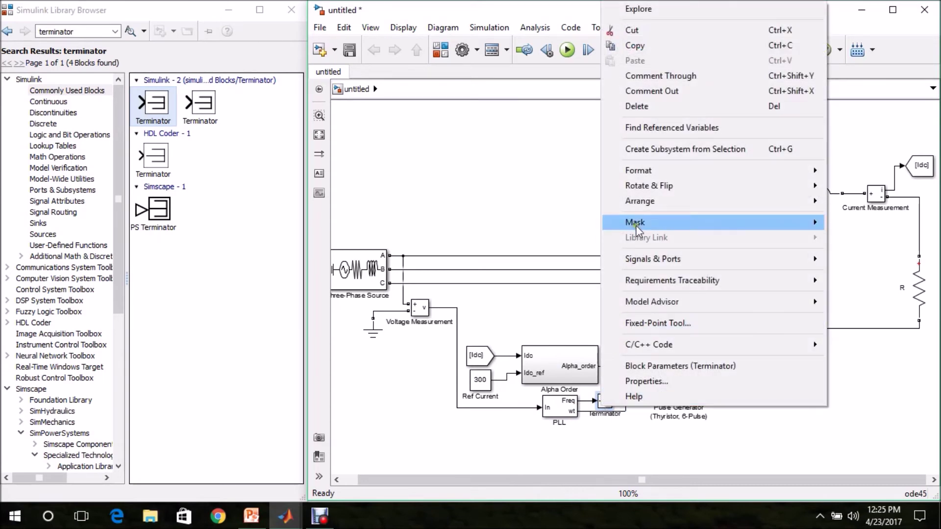
mouse_move(641, 171)
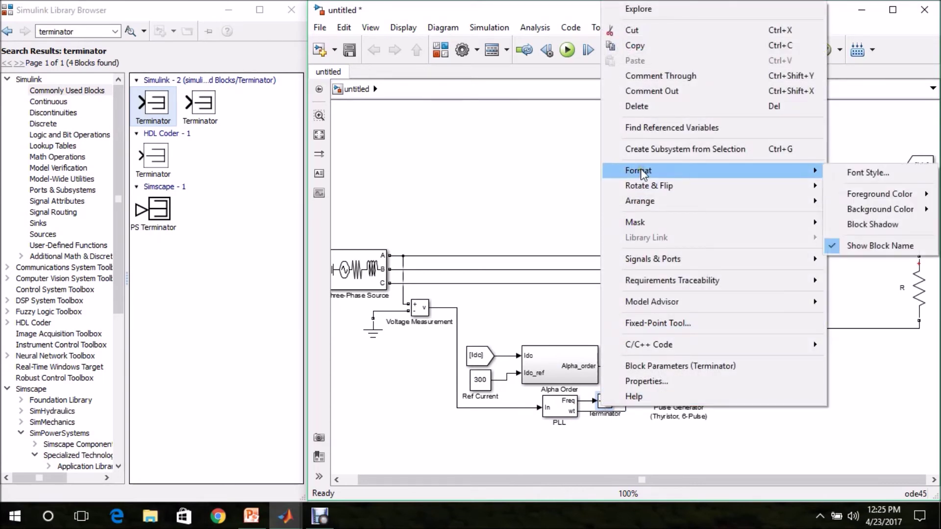
click(848, 243)
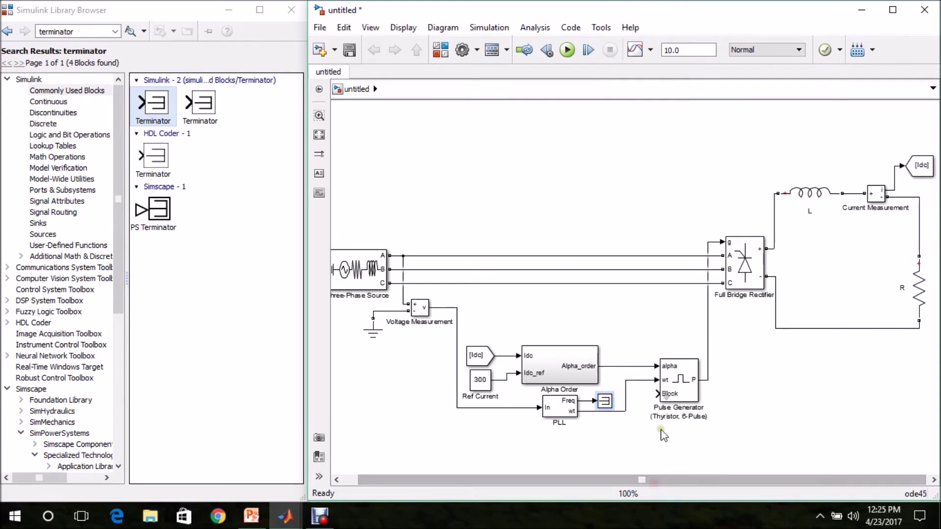
click(631, 416)
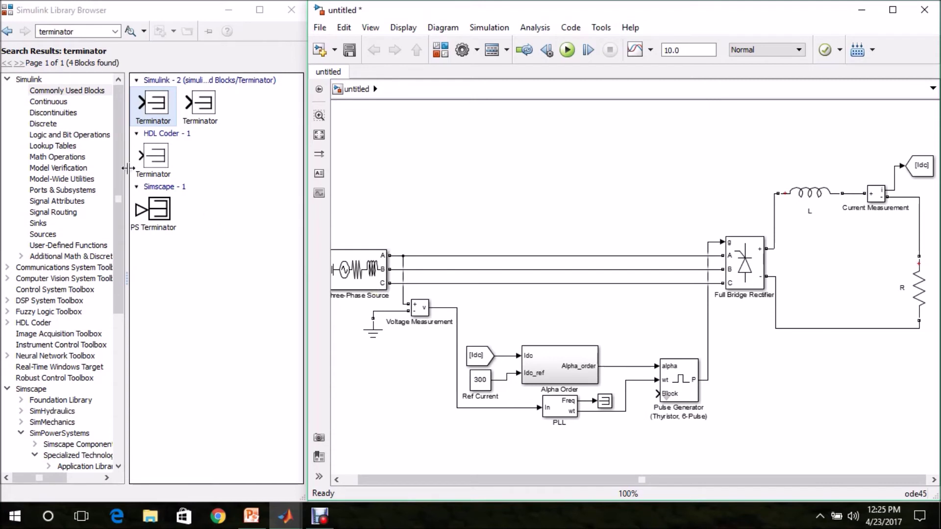
Add a Simulink Ground block with its name hidden and connect it to the Pulse Generator's Block input.
click(116, 159)
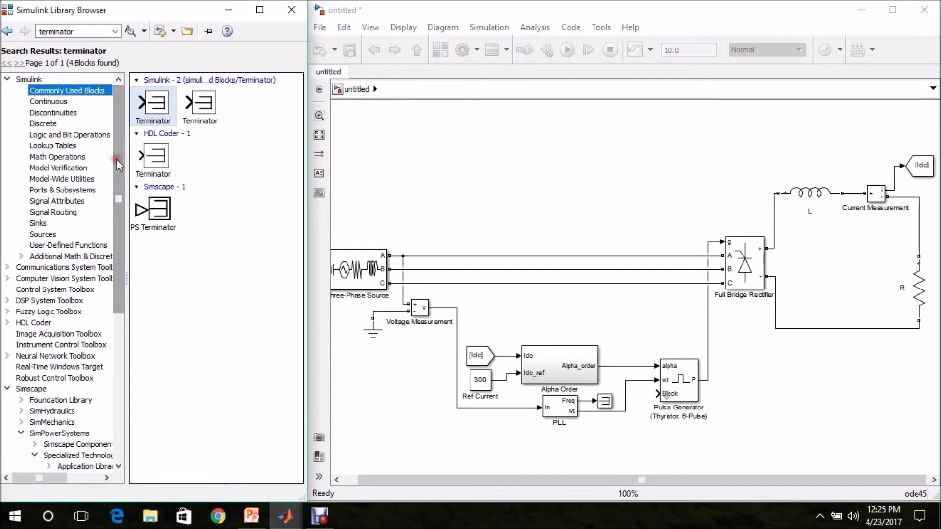
click(58, 88)
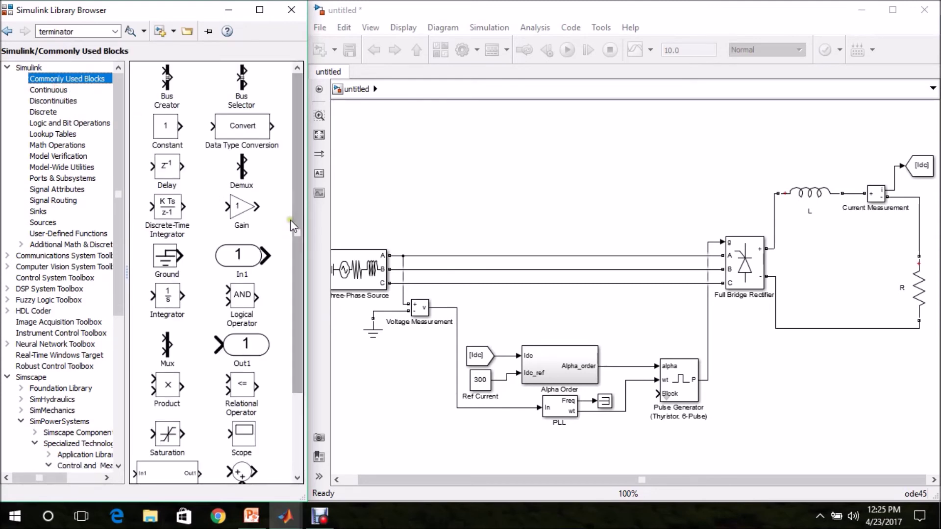
drag(167, 259, 632, 437)
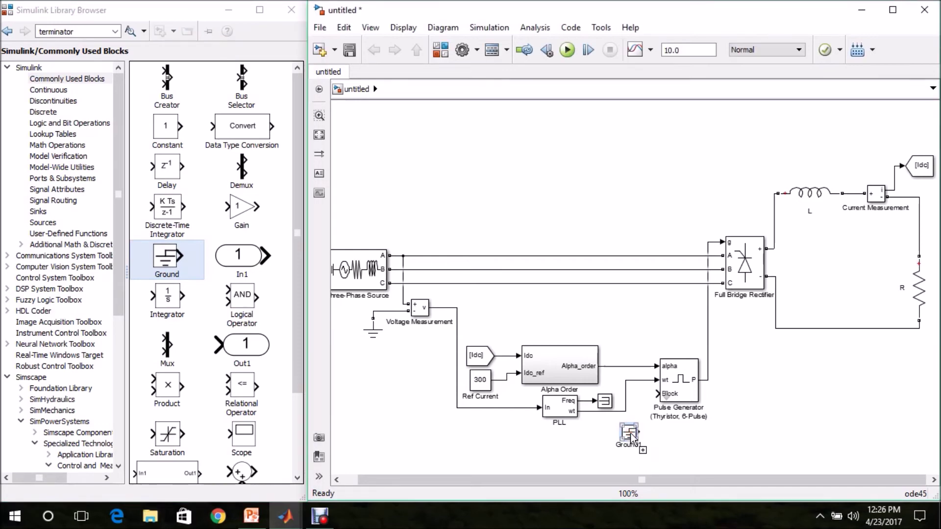
right_click(631, 436)
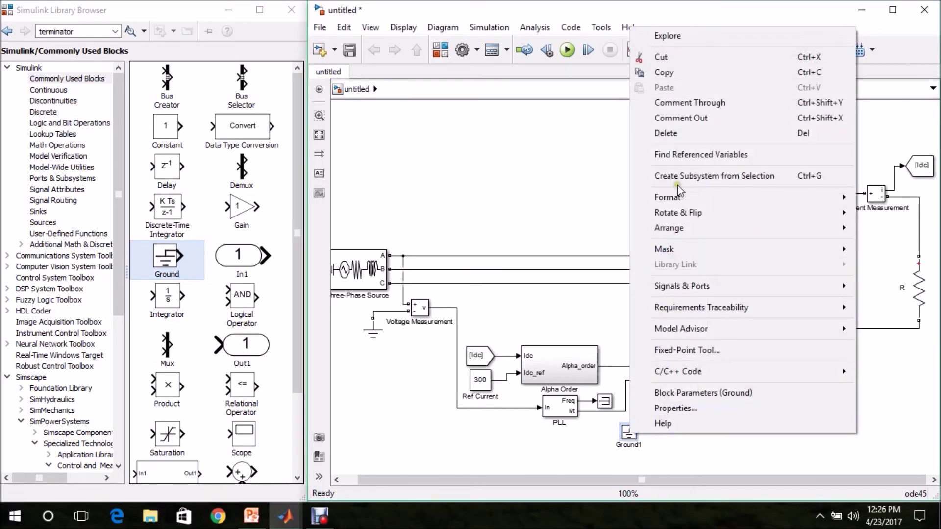
mouse_move(676, 201)
click(557, 270)
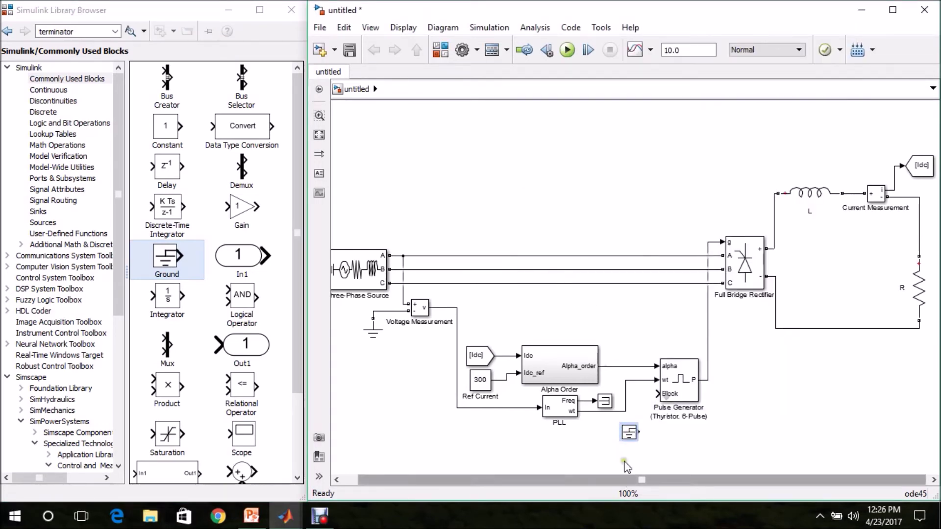
drag(633, 437, 643, 399)
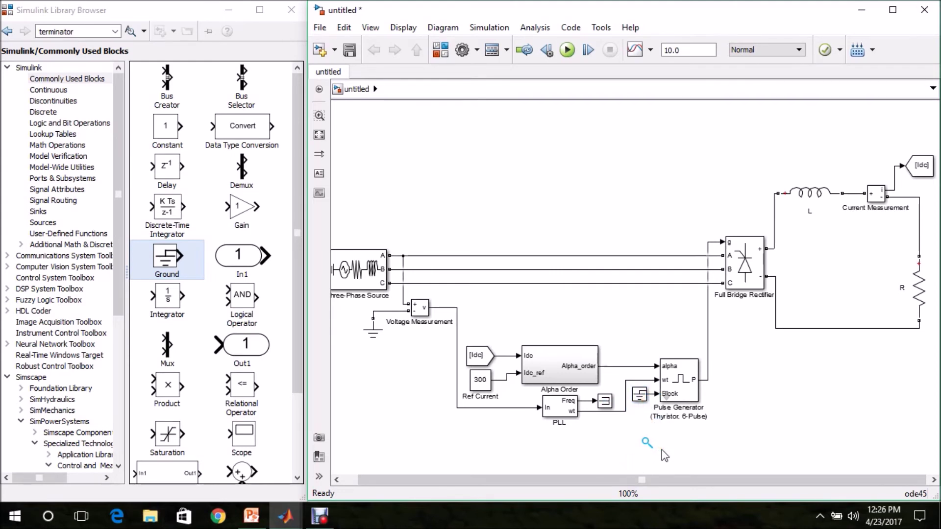
Set the Three-Phase Source to 440 V phase-to-phase voltage, 50 Hz frequency and 440 V base voltage.
double_click(368, 282)
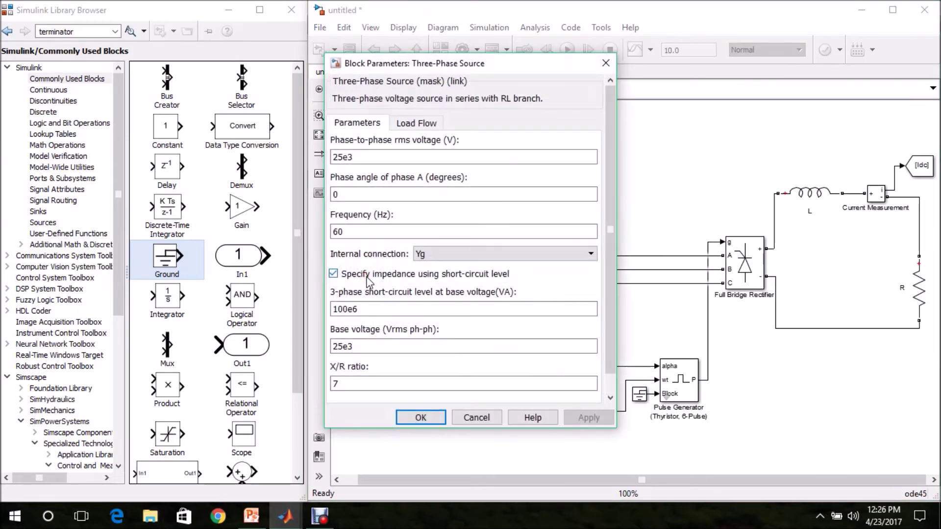
double_click(361, 158)
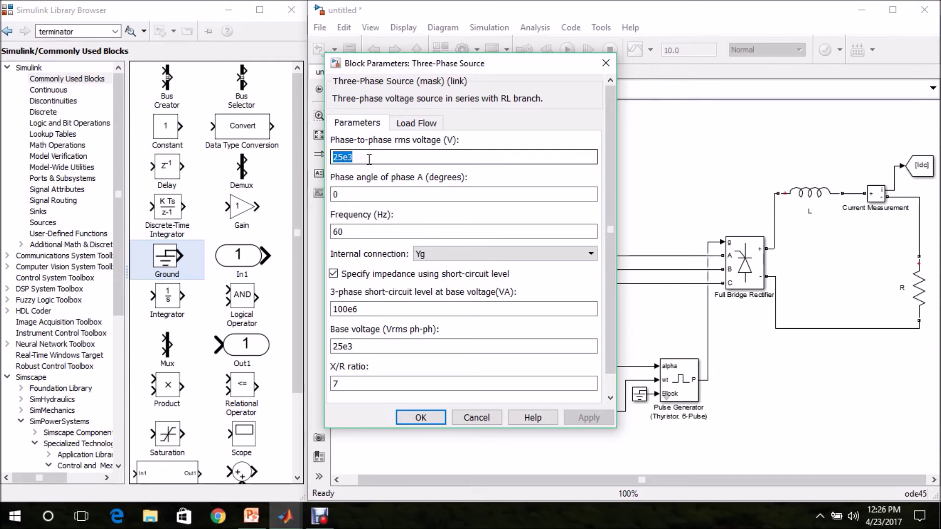
text(440)
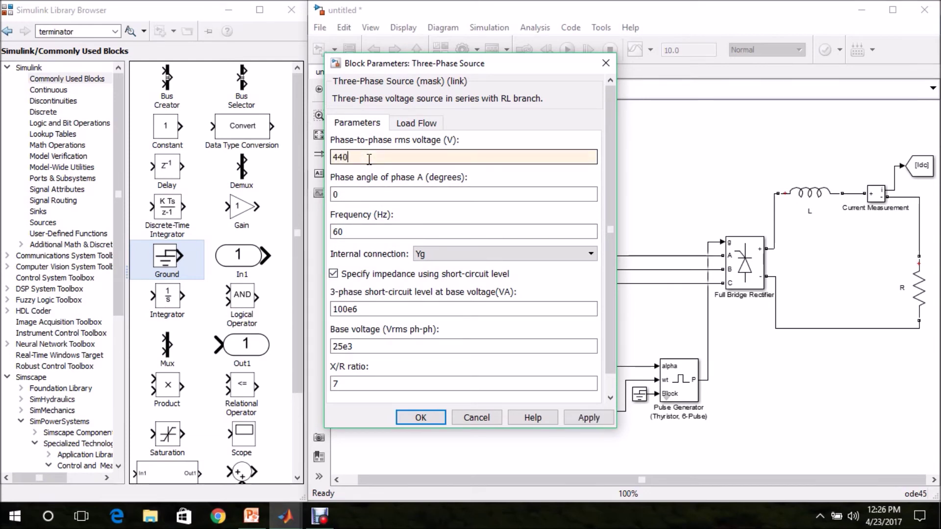
double_click(356, 232)
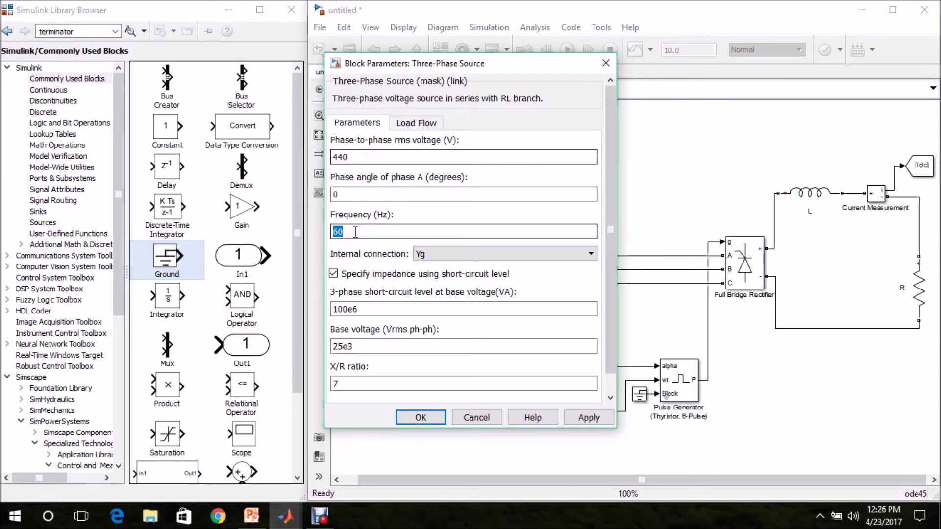
text(50)
double_click(361, 345)
text(440)
click(421, 422)
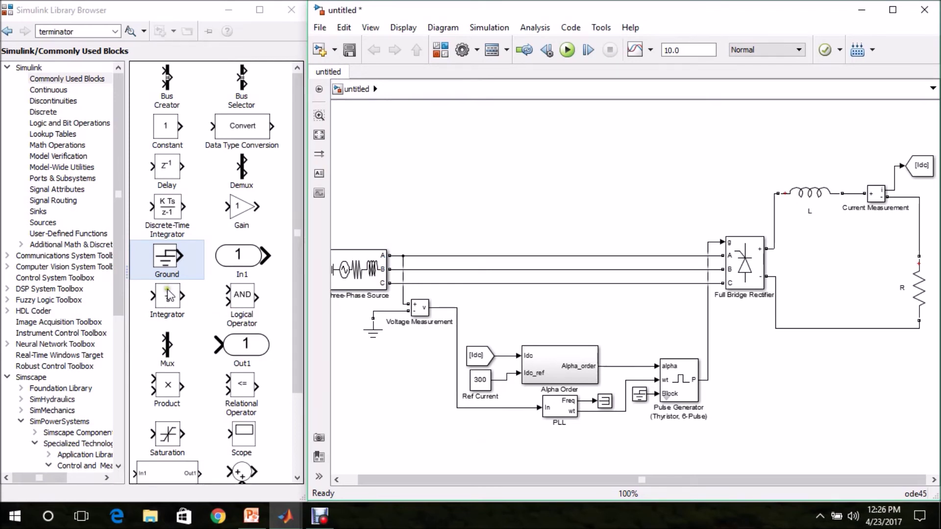
Add a powergui block from the SimPowerSystems Specialized Technology library above the three-phase source.
click(118, 265)
drag(118, 263, 120, 357)
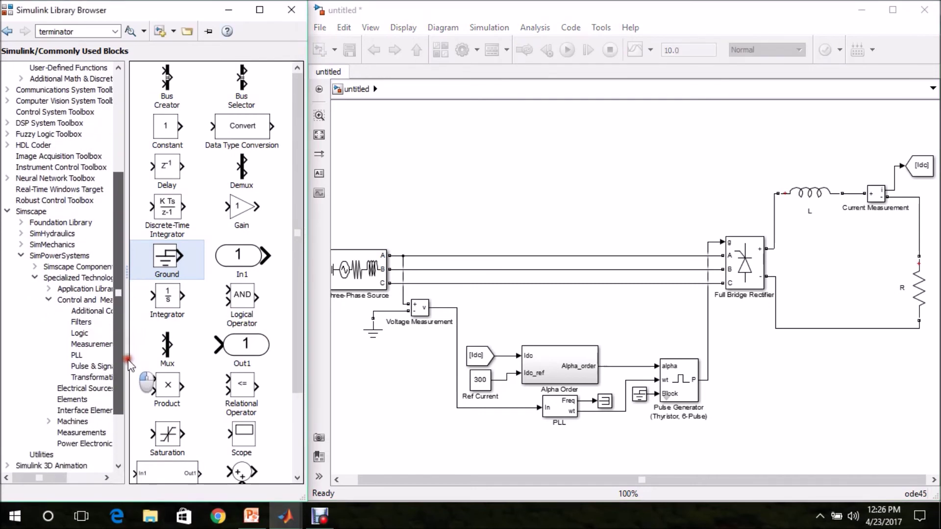
click(28, 212)
click(51, 257)
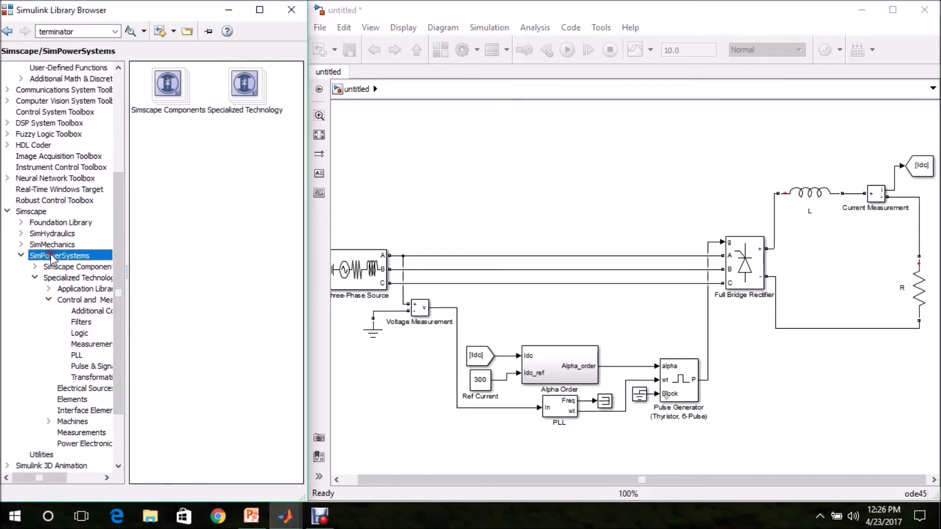
click(67, 278)
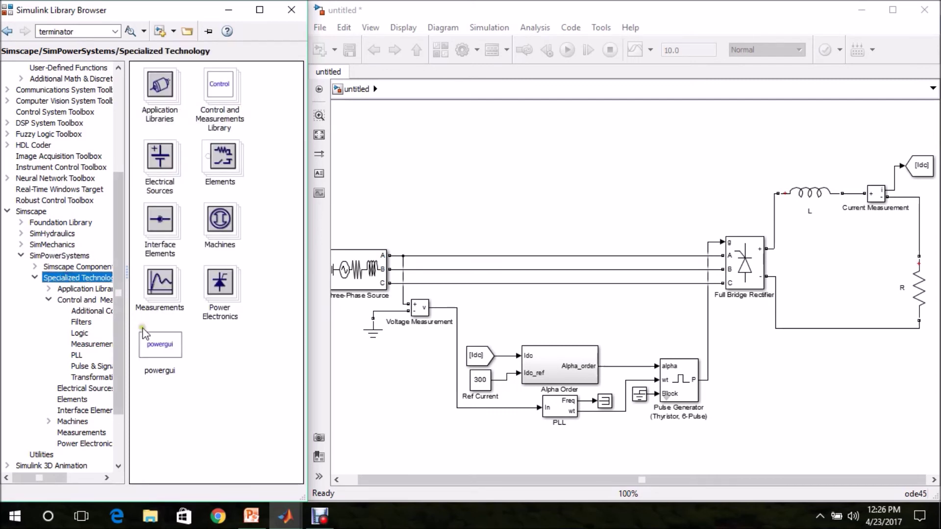
drag(158, 345, 410, 166)
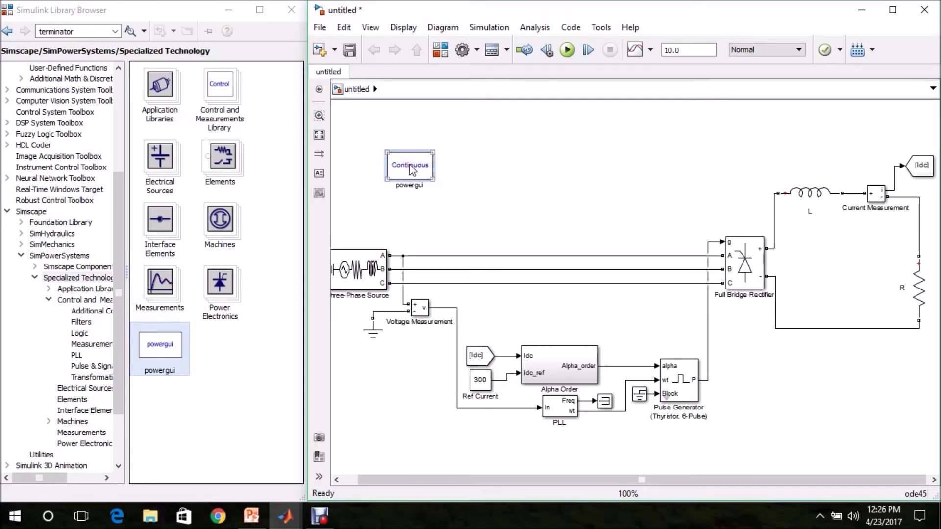
Configure the powergui block for the Discrete simulation type and close its dialogs.
double_click(410, 166)
click(296, 78)
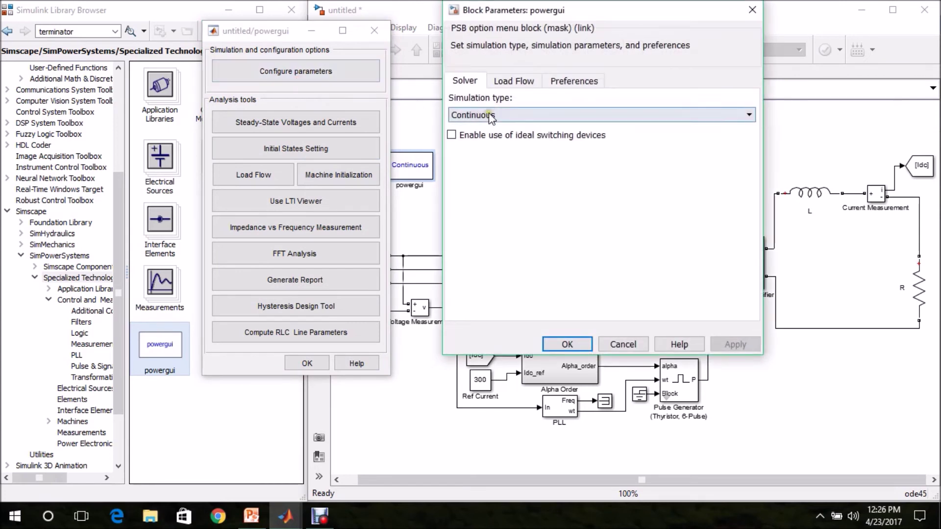
click(490, 115)
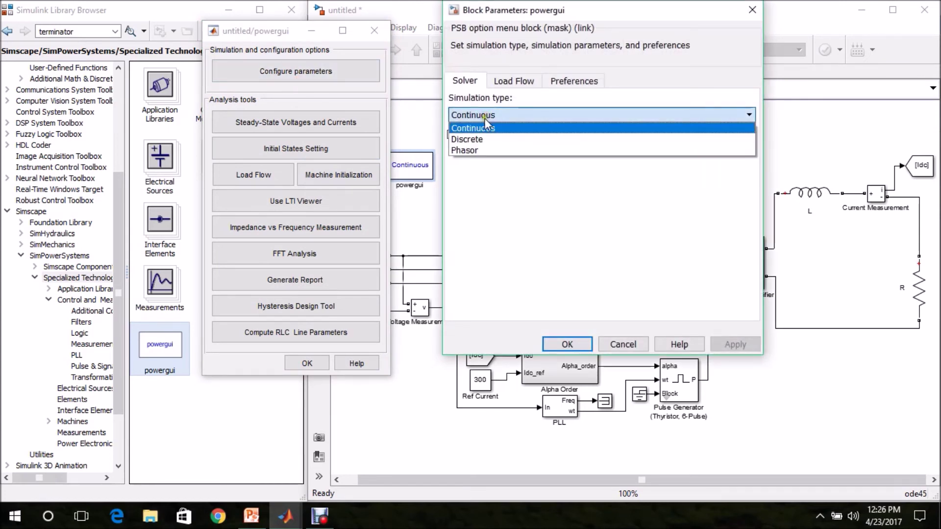
click(471, 140)
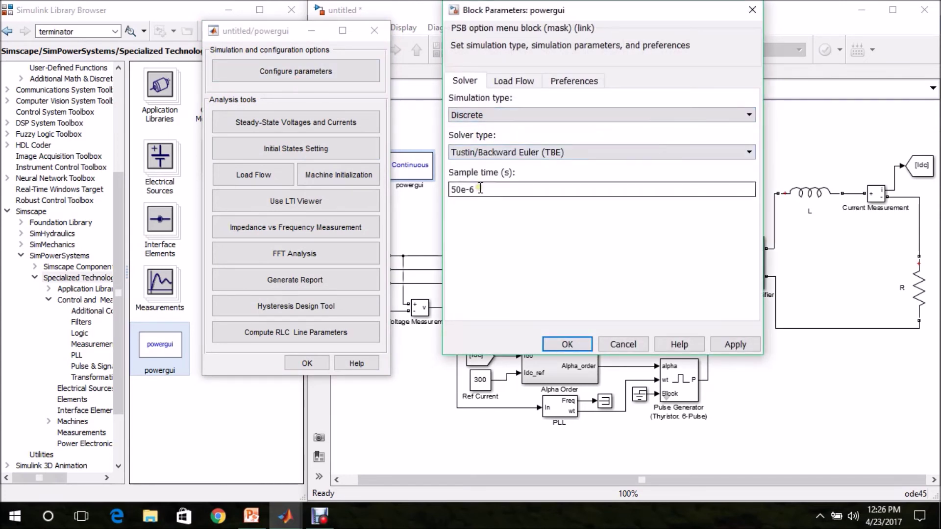
click(564, 344)
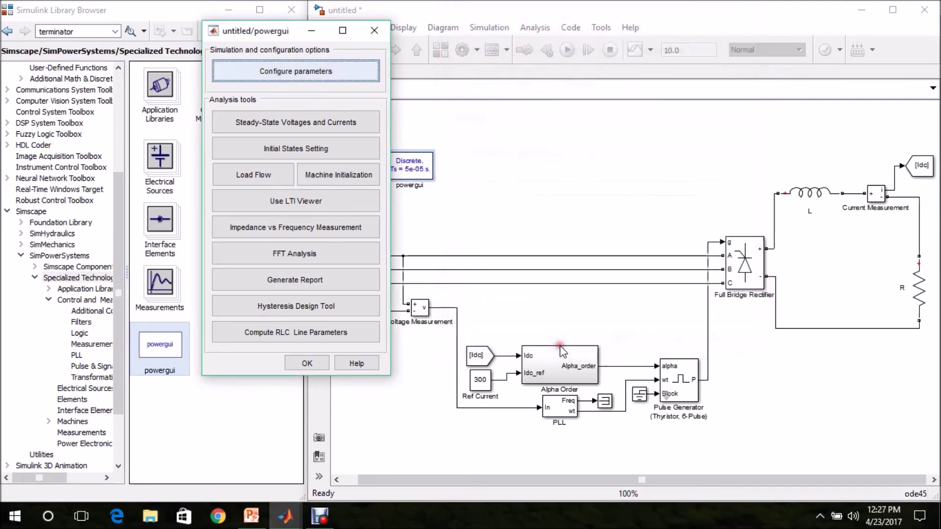
click(305, 364)
click(619, 191)
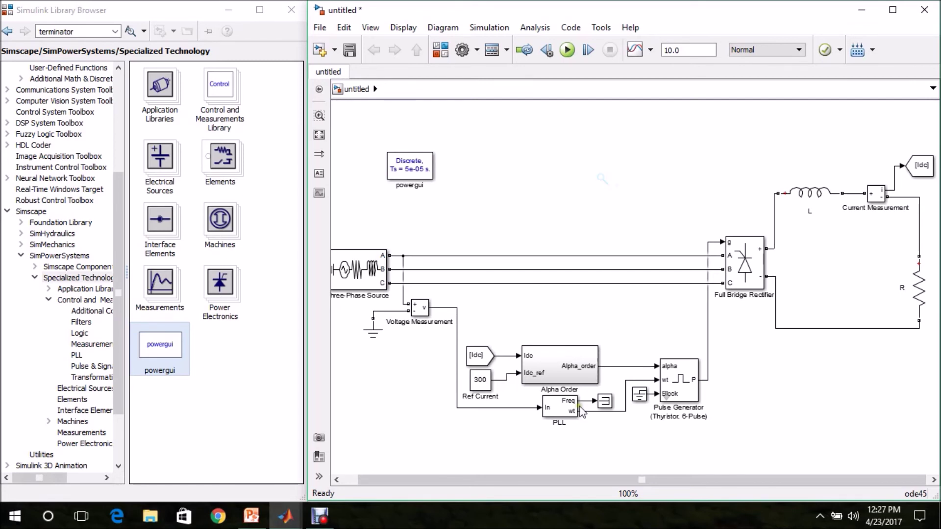
Add a Scope from the Commonly Used Blocks above the Idc Goto tag and connect it to the Current Measurement output.
drag(588, 482, 591, 482)
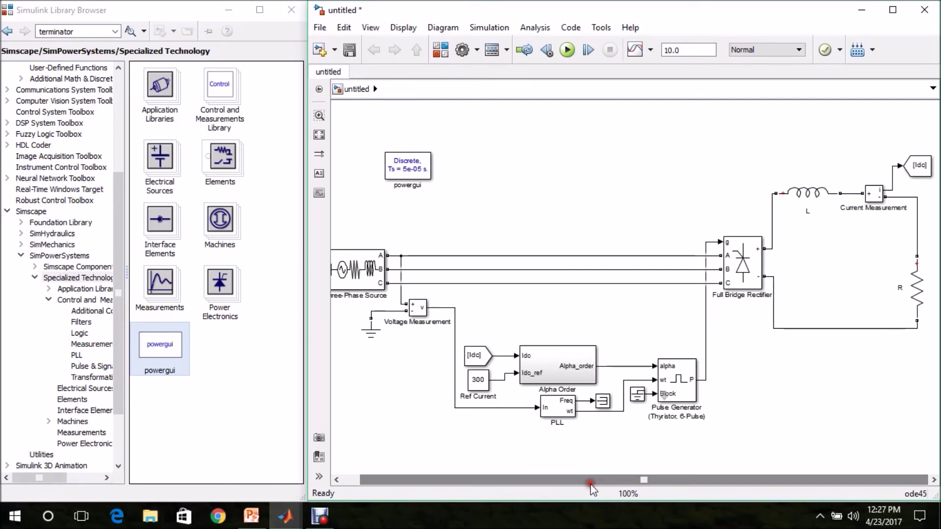
click(115, 206)
drag(115, 206, 114, 90)
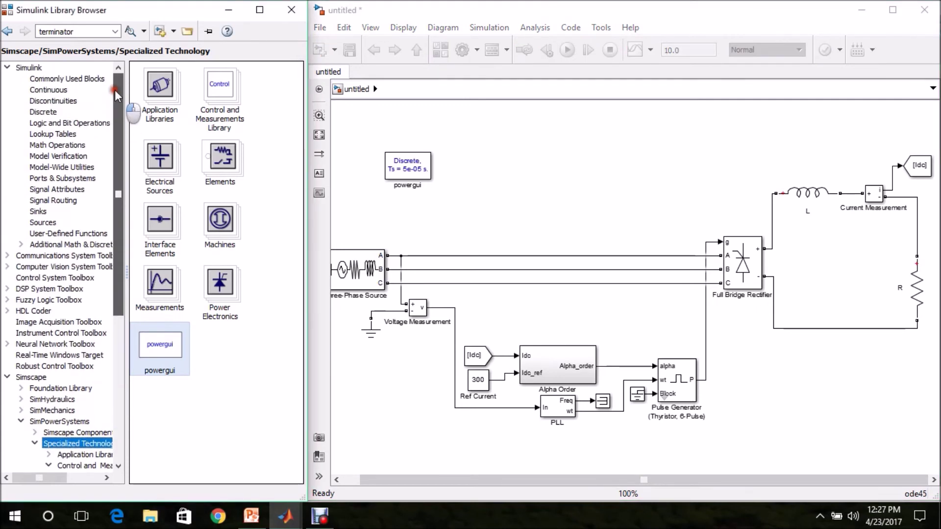
click(52, 79)
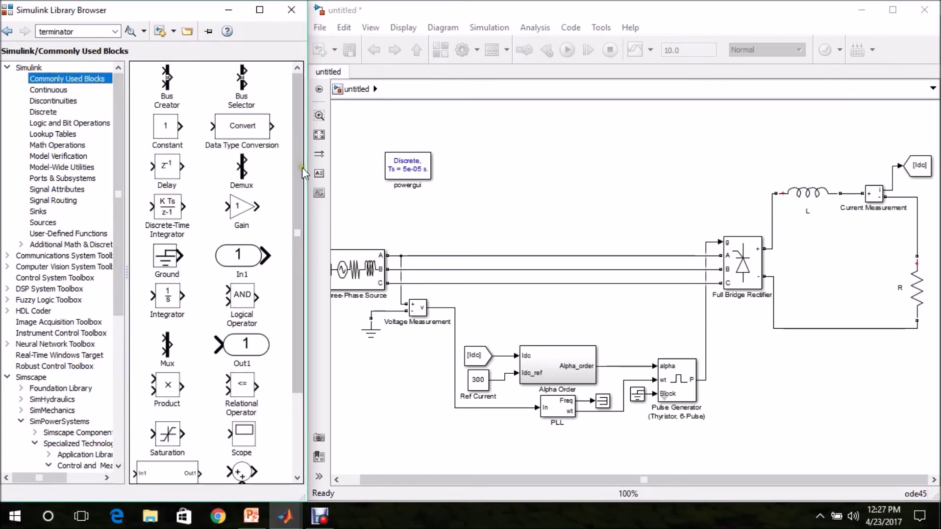
scroll(290, 206, down, 3)
drag(242, 333, 893, 165)
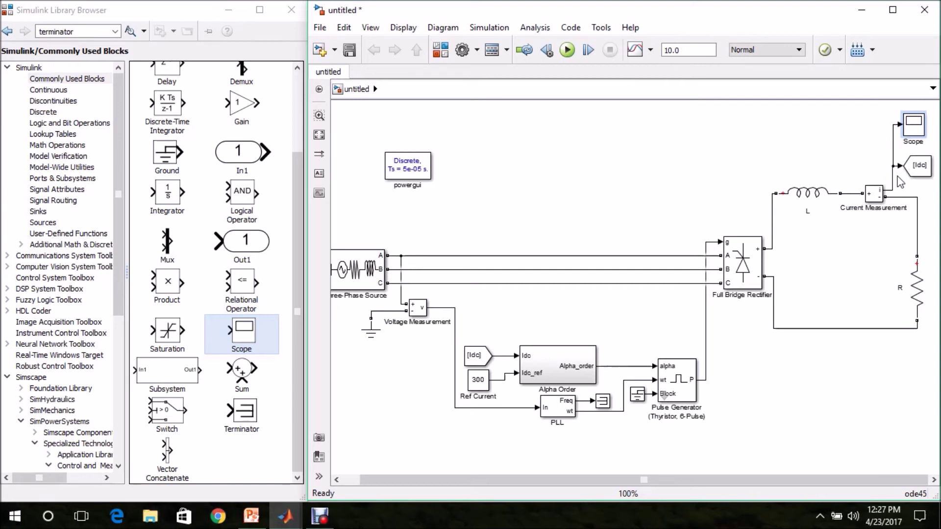
Maximise the model window and run the simulation with a stop time of 10.0.
click(567, 57)
click(893, 10)
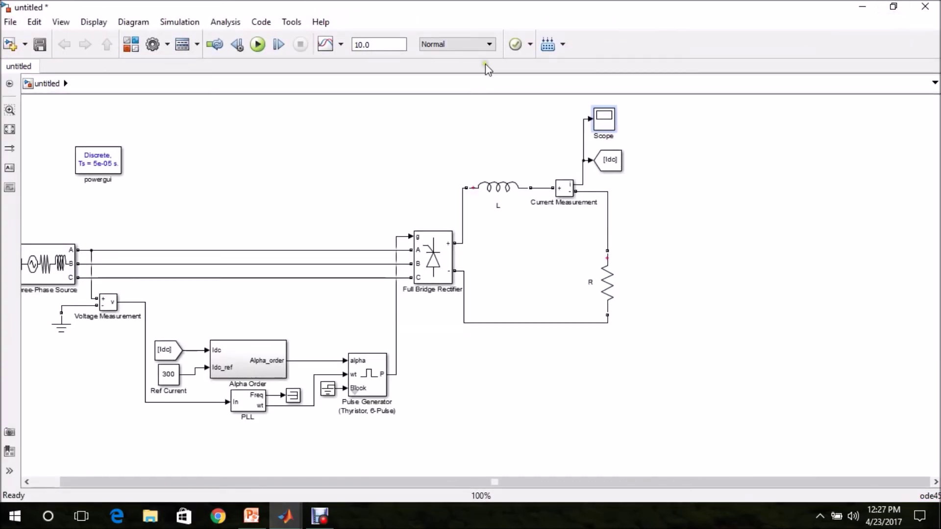
click(256, 47)
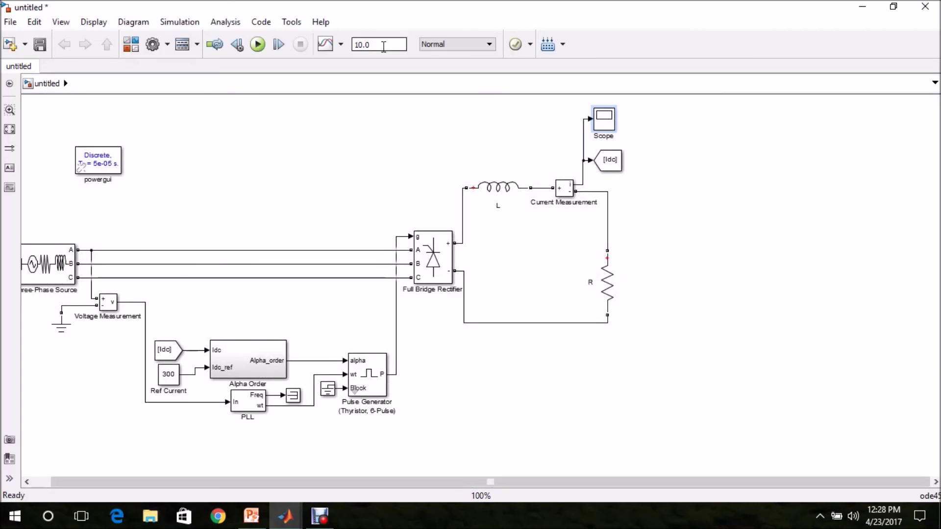
Open the load current scope, autoscale its axes and enlarge its window to examine the waveform.
click(606, 122)
double_click(606, 122)
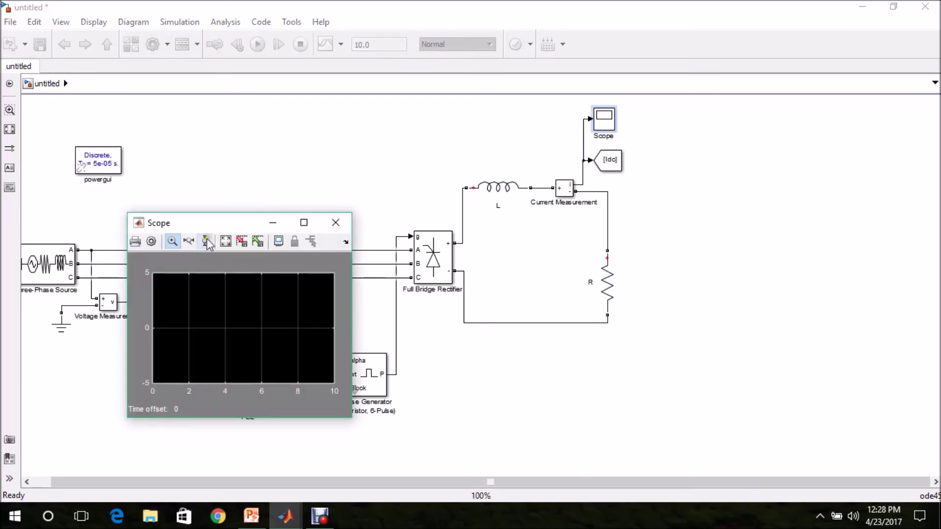
click(222, 242)
click(308, 239)
click(304, 223)
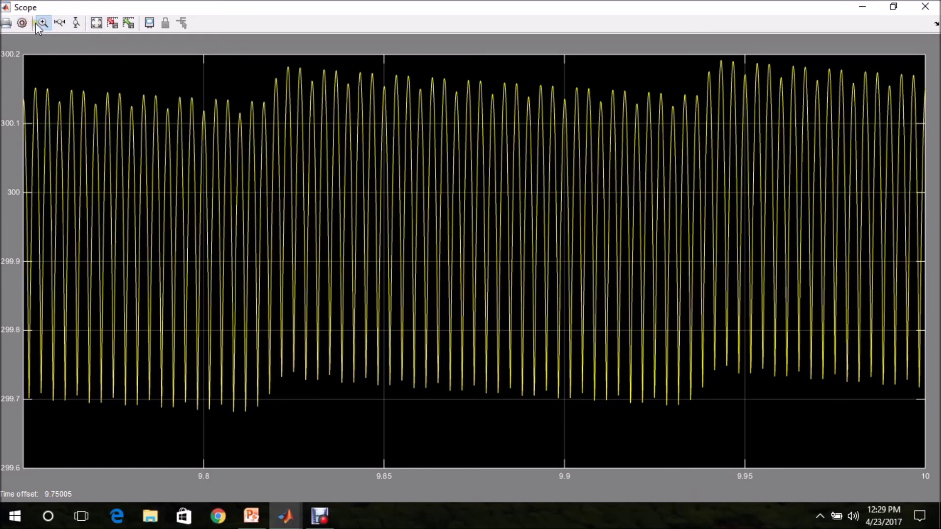
Remove the load current scope's limit on stored data points and close the scope.
click(56, 55)
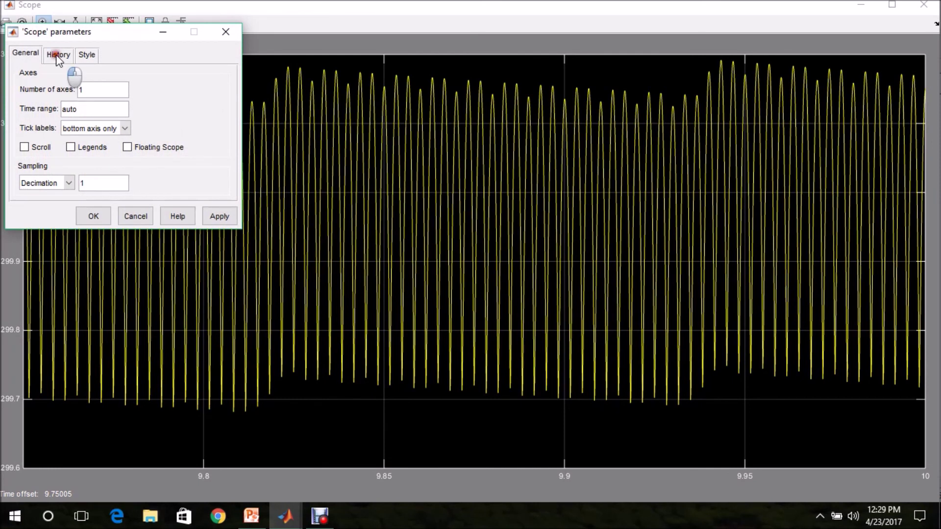
click(18, 81)
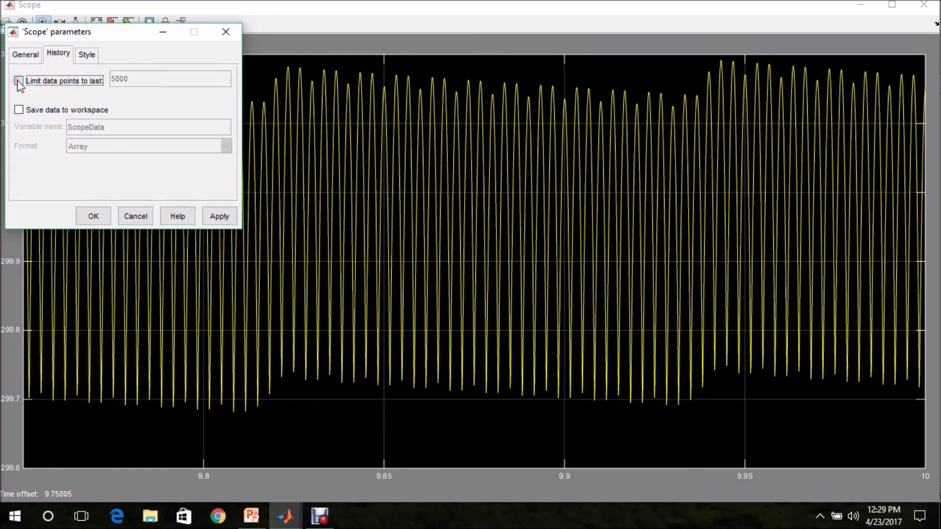
click(93, 216)
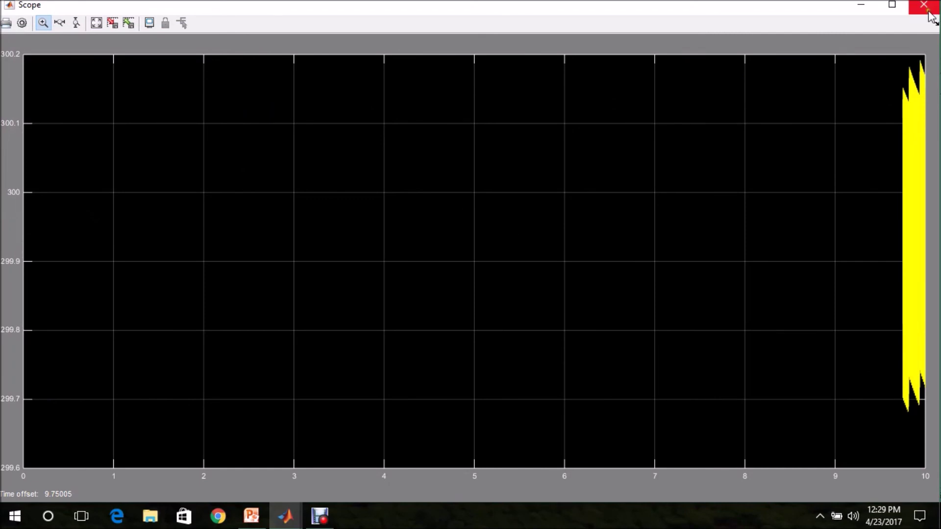
click(929, 8)
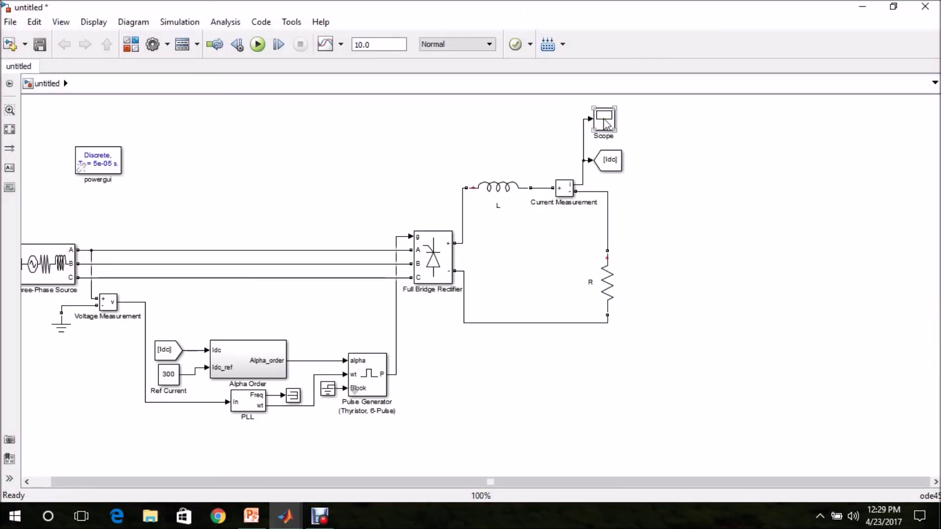
Duplicate the scope above the Pulse Generator, connect it to the Alpha_order signal and rerun the simulation.
drag(606, 123, 340, 327)
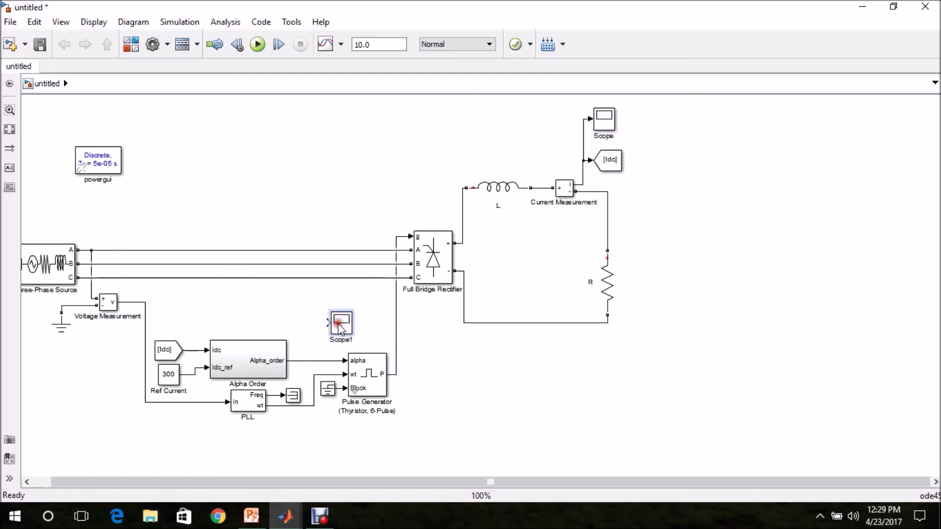
drag(330, 321, 315, 362)
click(257, 45)
Examine the full load current response on the autoscaled scope and close it.
double_click(604, 121)
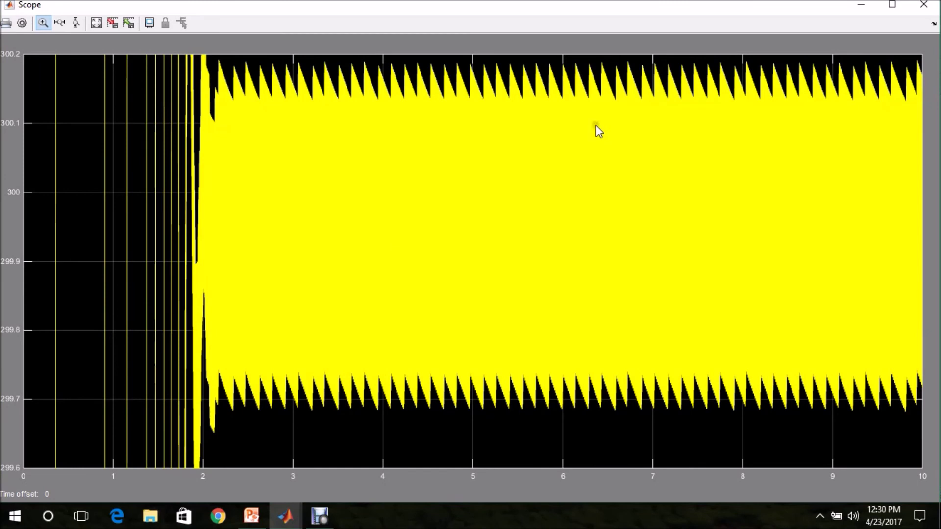
click(97, 23)
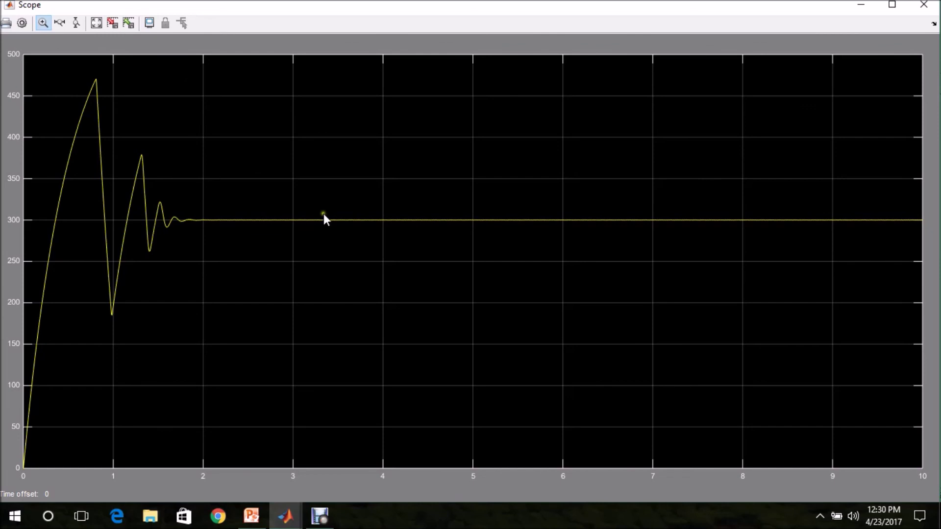
click(923, 11)
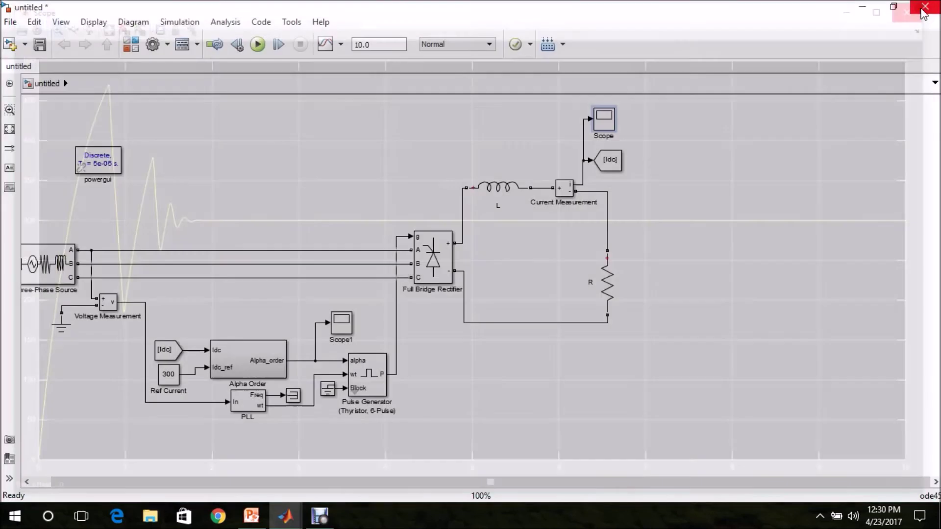
Examine the Alpha_order signal on Scope1, autoscaled and zoomed in around 5 s, and close the scope.
click(344, 324)
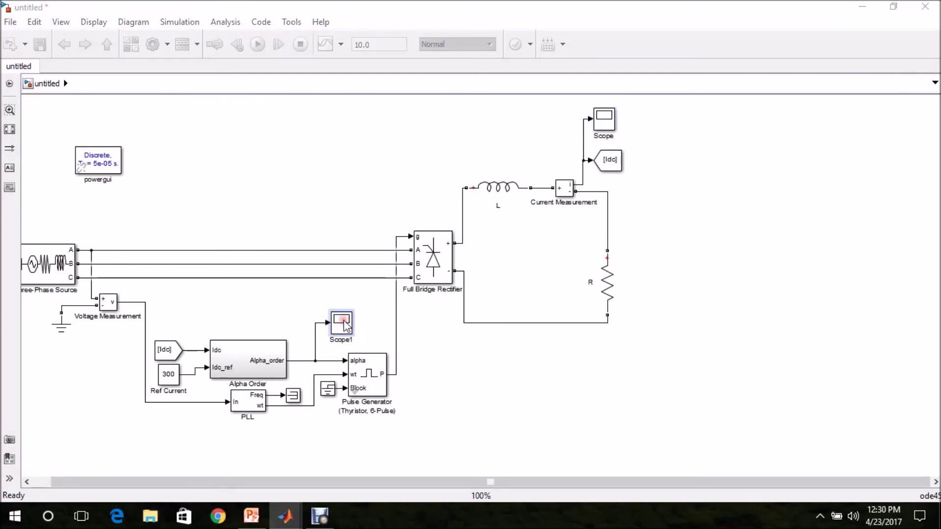
double_click(343, 323)
click(226, 242)
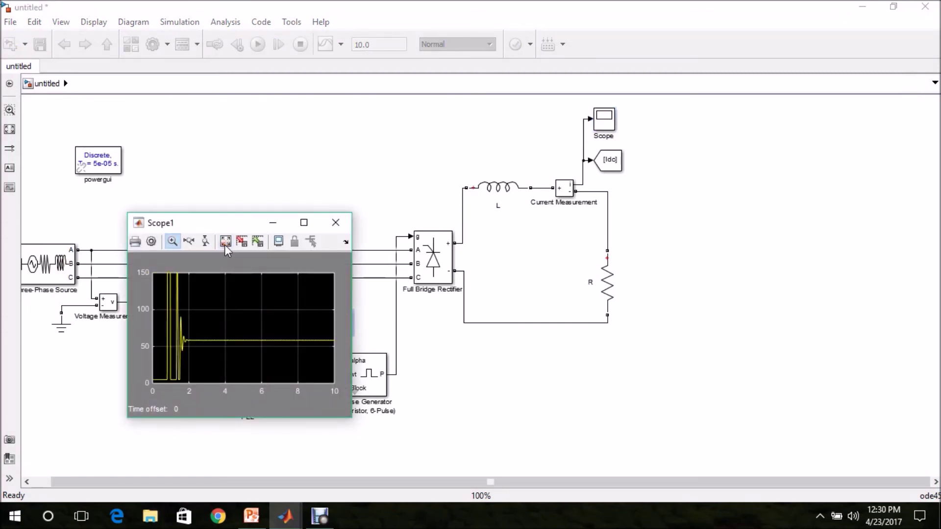
drag(231, 333, 252, 345)
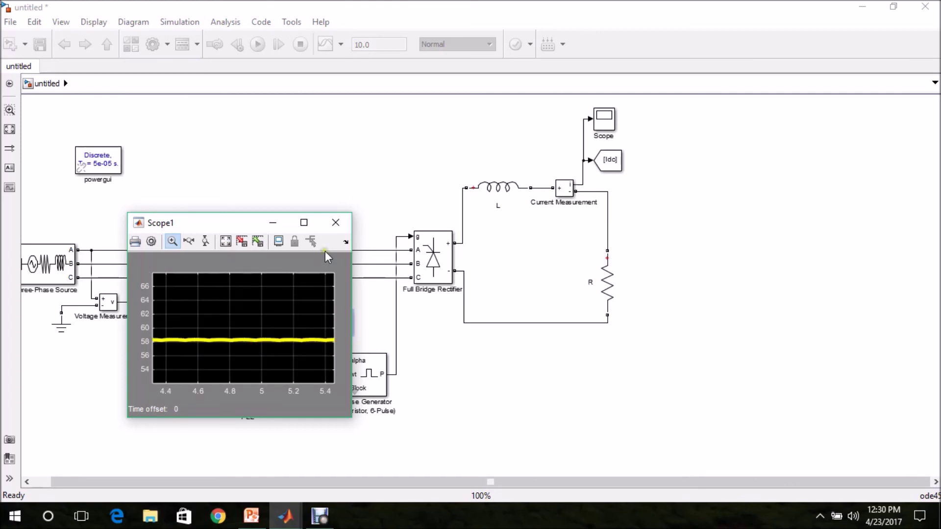
click(335, 223)
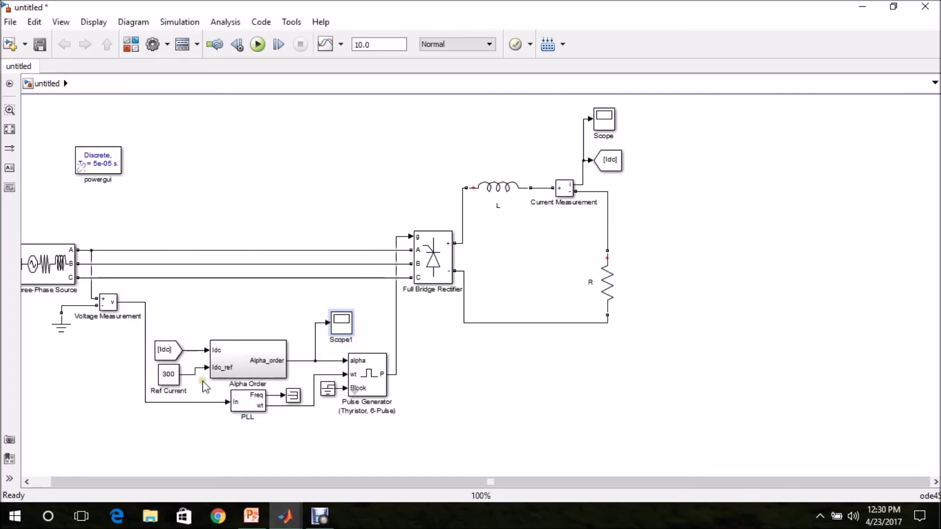
Set the Ref Current constant to 50 and rerun the simulation.
click(167, 377)
double_click(167, 376)
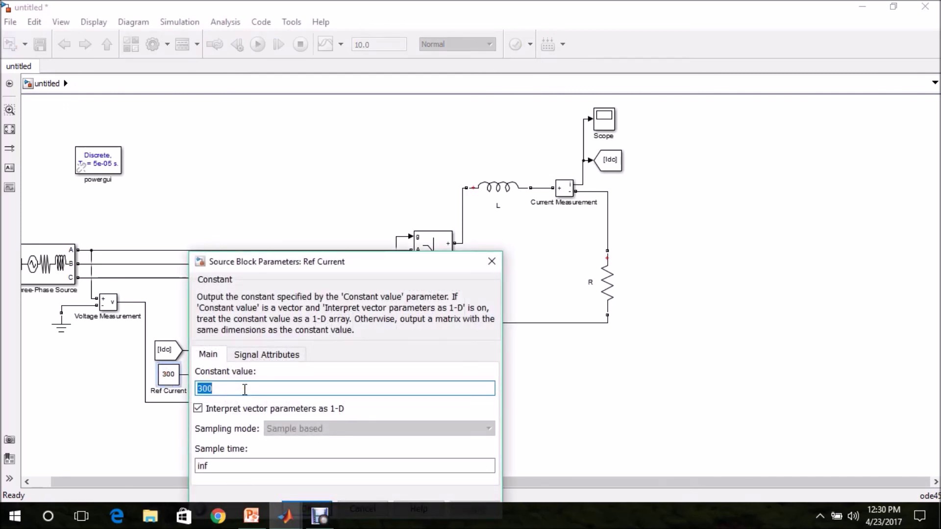
text(50)
key(Return)
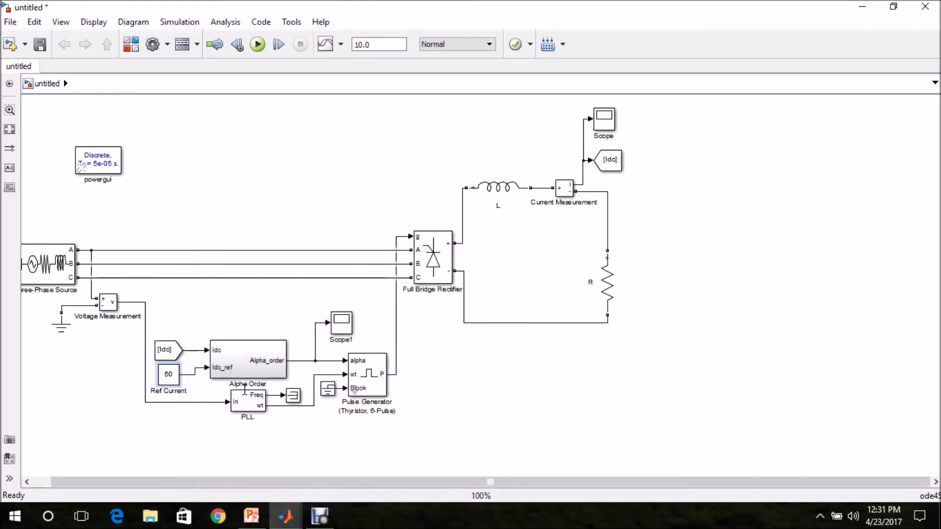
click(171, 383)
click(258, 49)
Examine the load current response to the 50 A reference on the autoscaled scope and close it.
click(601, 128)
double_click(604, 122)
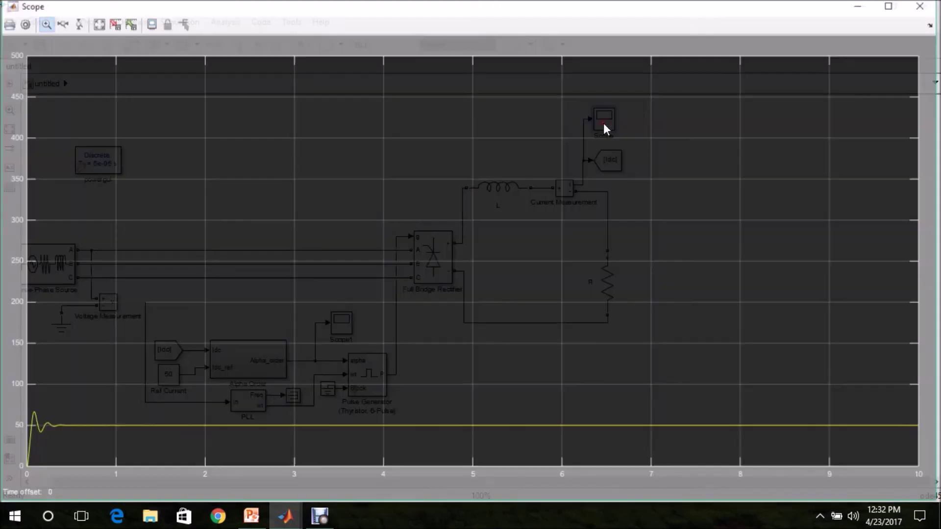
click(97, 23)
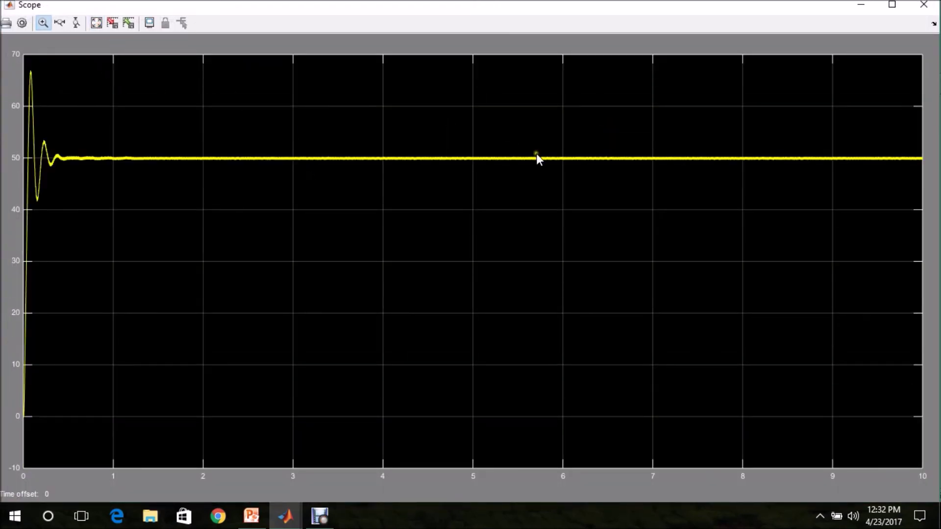
click(924, 6)
Switch to the PowerPoint presentation and go to the closing Thank You slide.
click(251, 516)
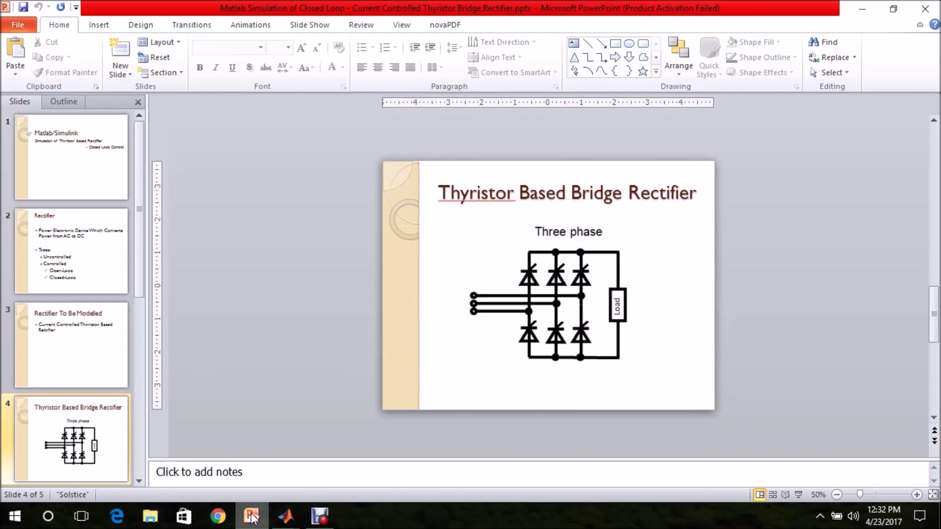
key(Page_Down)
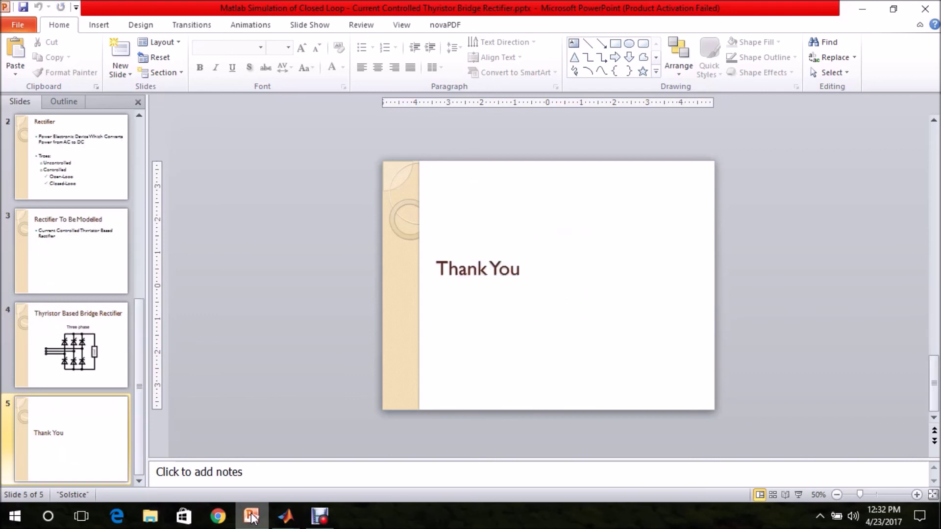